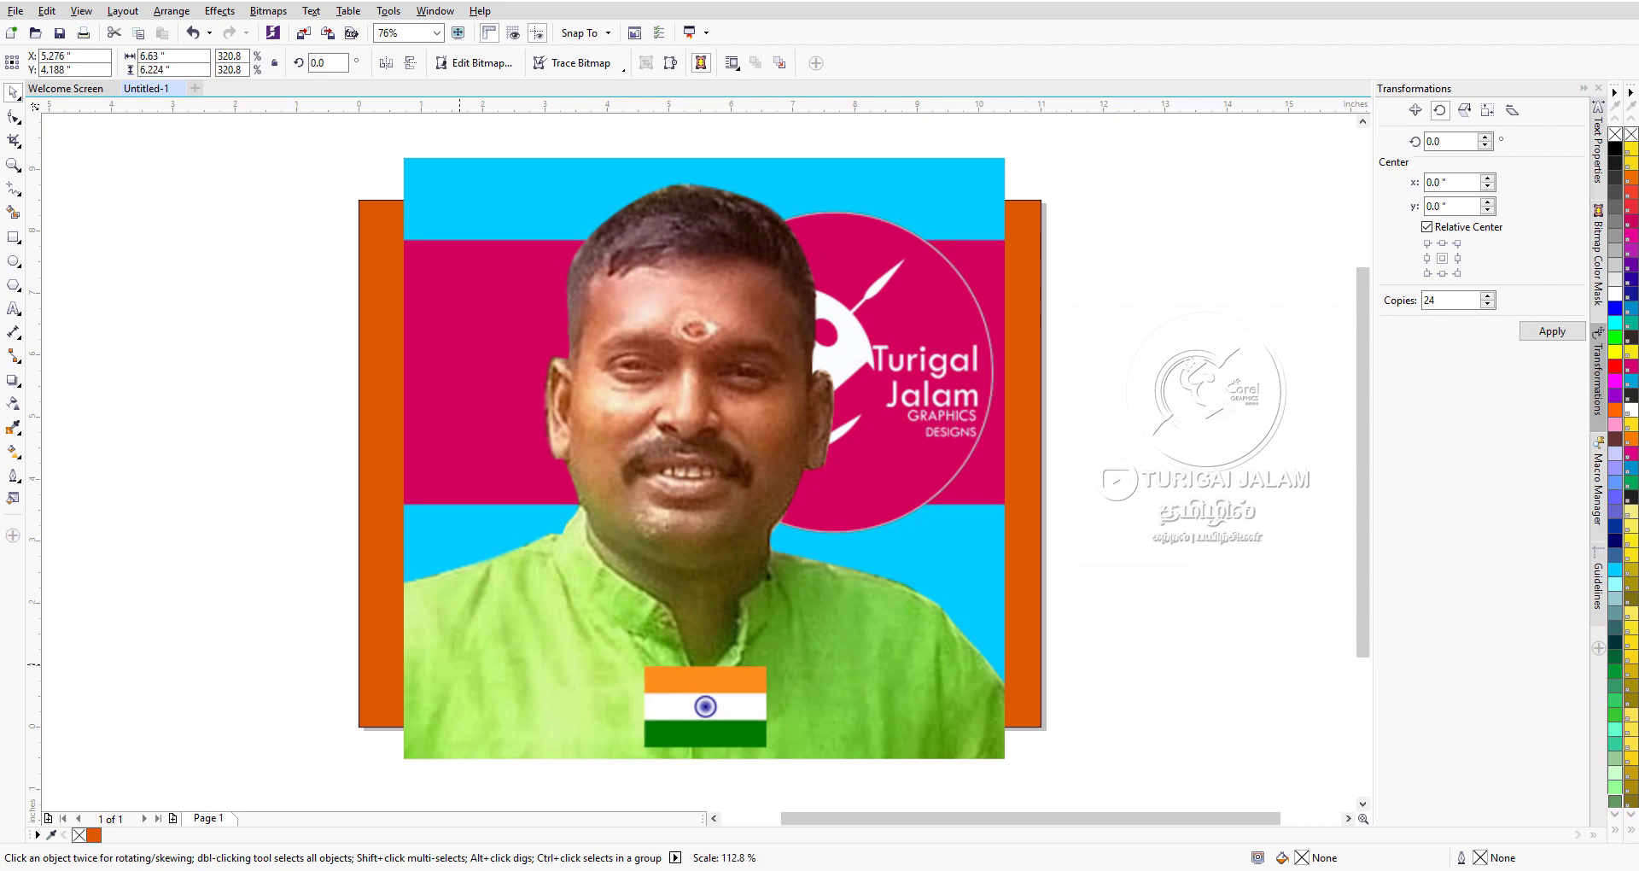
- Enlarge the orange bitmap to about 7.1 by 6.67 inches and reposition it near the middle of the page
drag(891, 274, 920, 247)
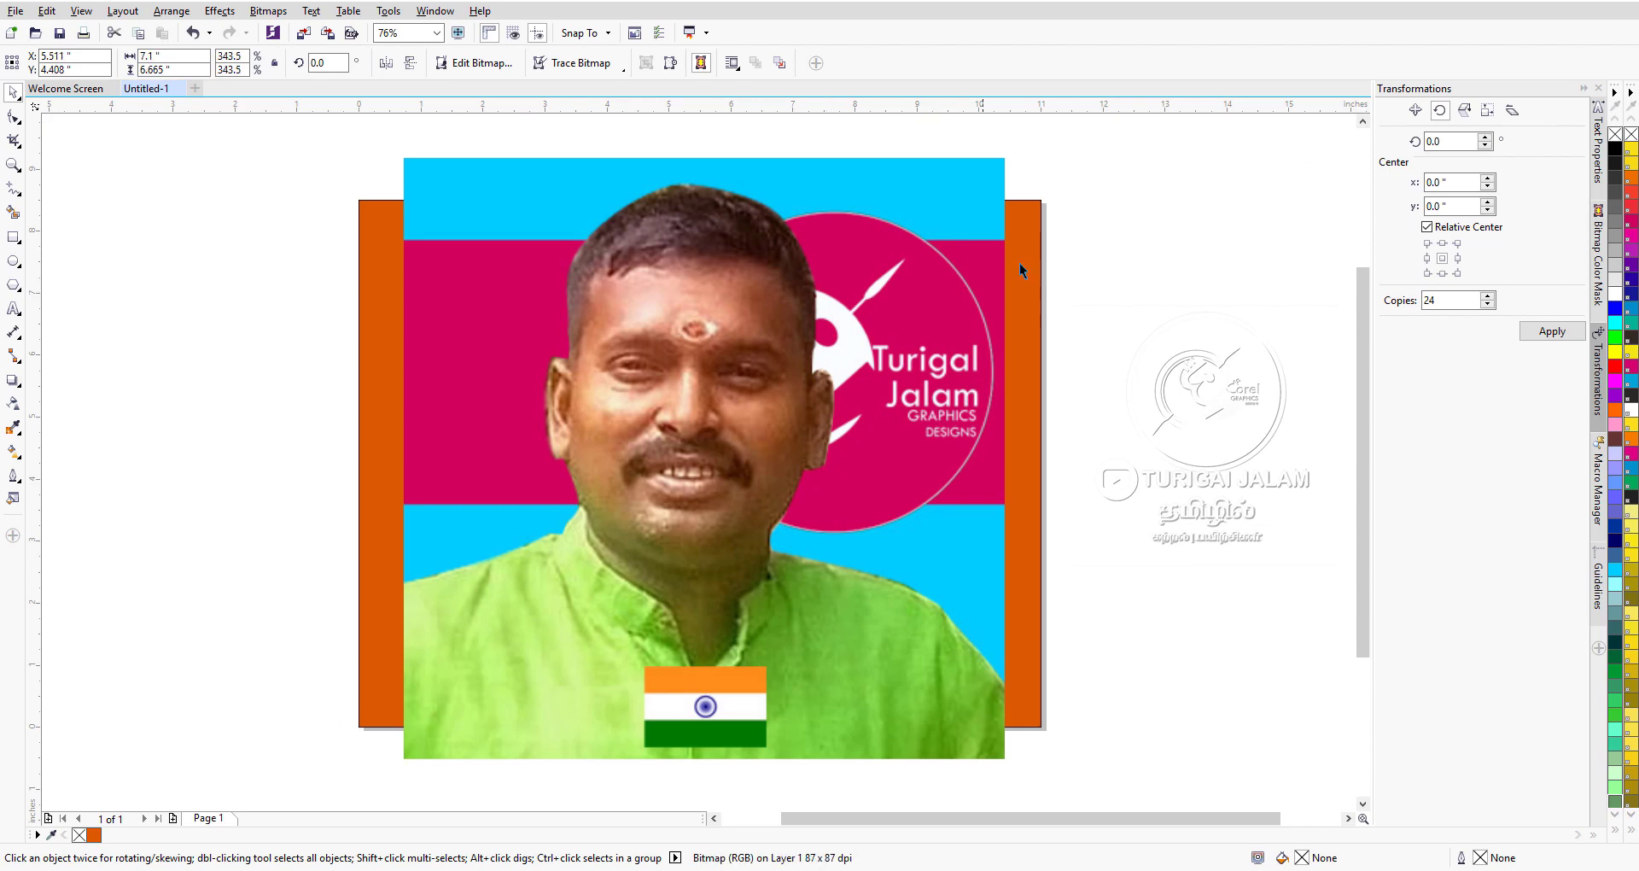
click(1166, 264)
click(758, 461)
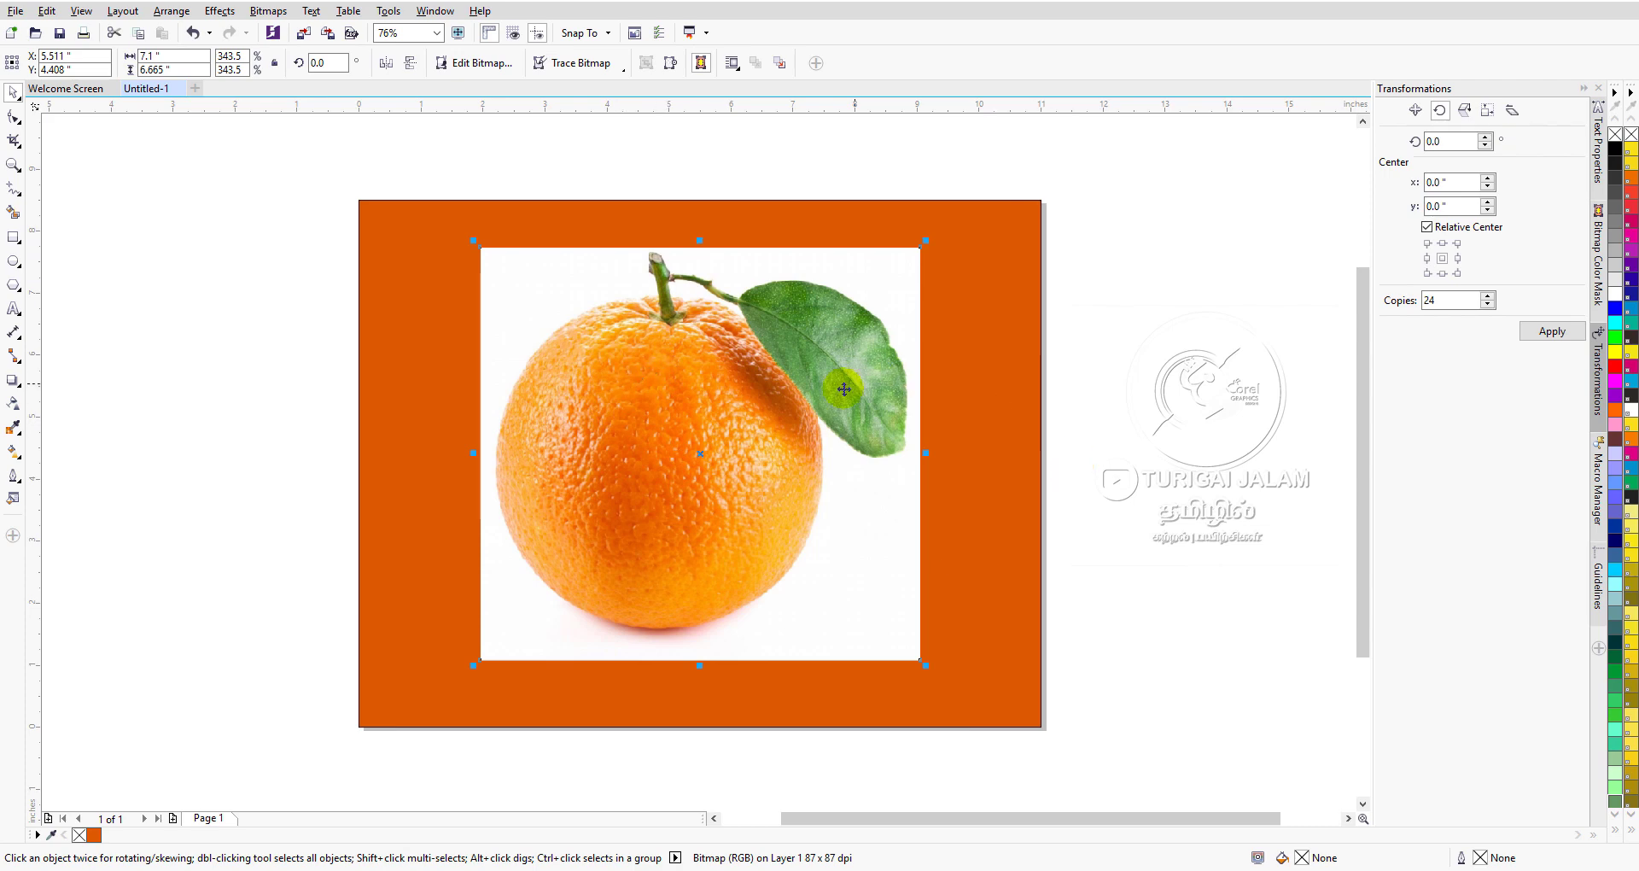
mouse_move(715, 454)
mouse_down()
mouse_move(628, 476)
mouse_move(717, 457)
mouse_move(719, 438)
mouse_up()
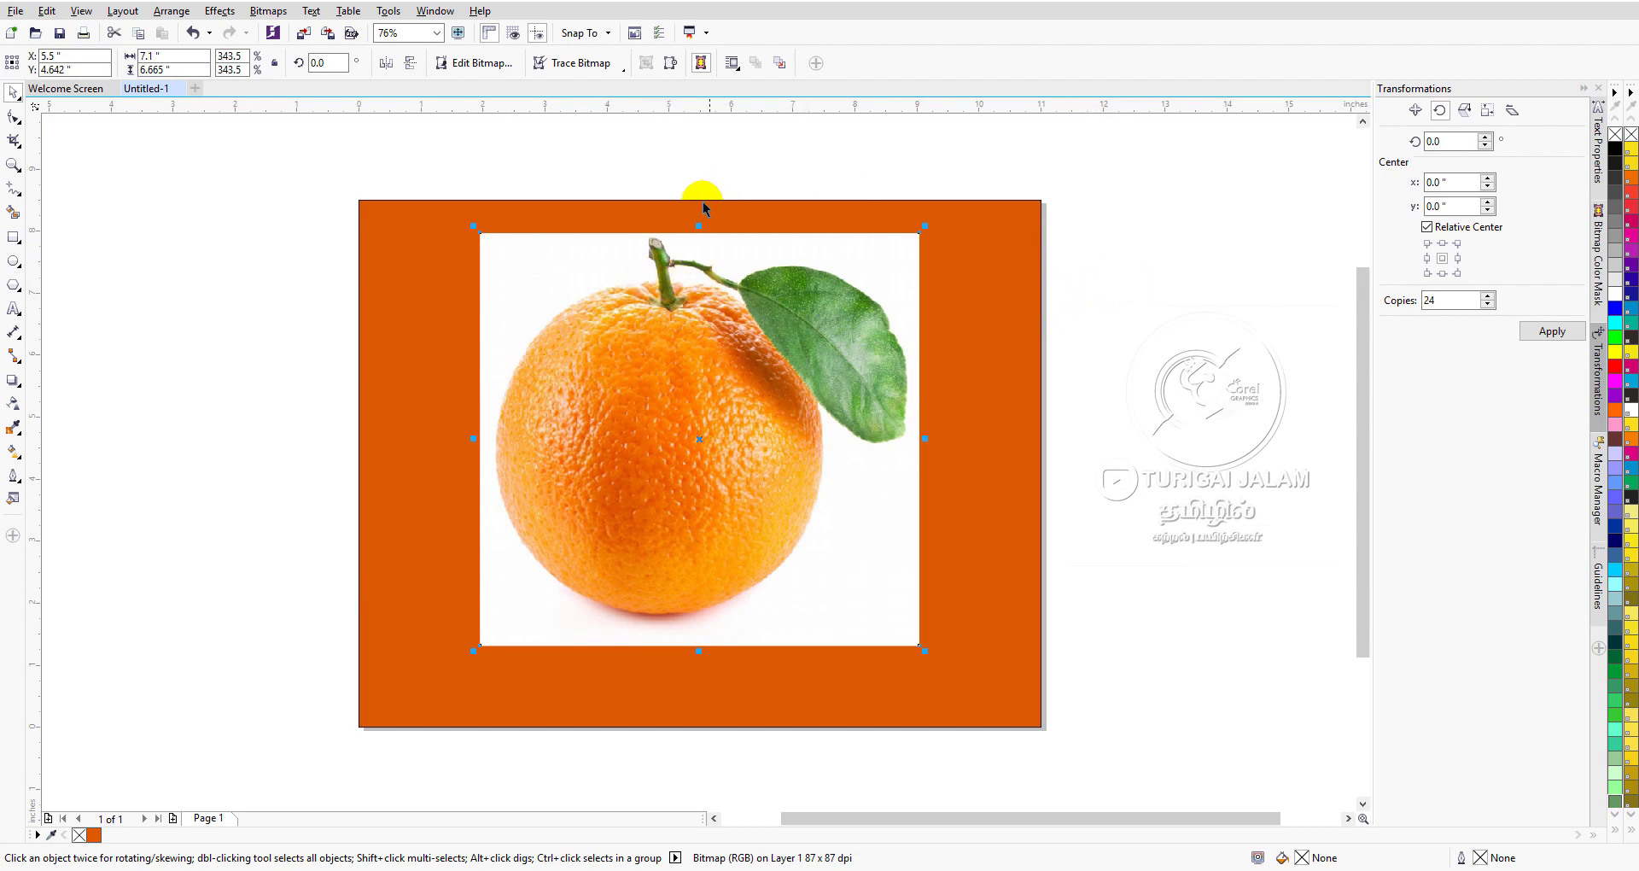
drag(644, 331, 702, 399)
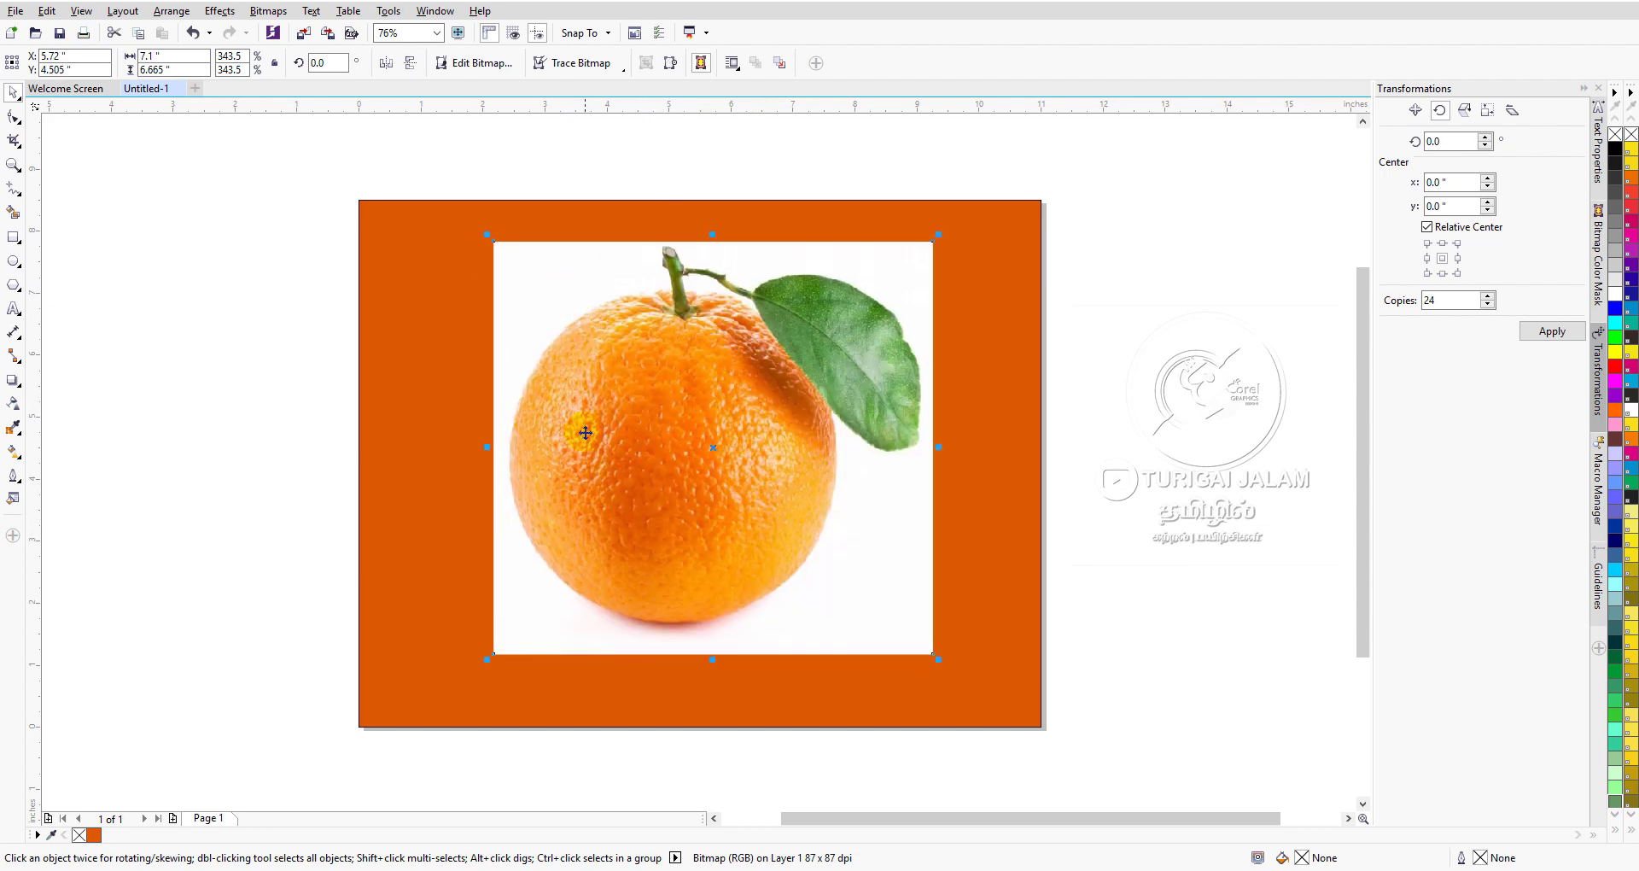
- Open the orange bitmap for editing in Corel PHOTO-PAINT and move its window near the top of the screen
click(268, 12)
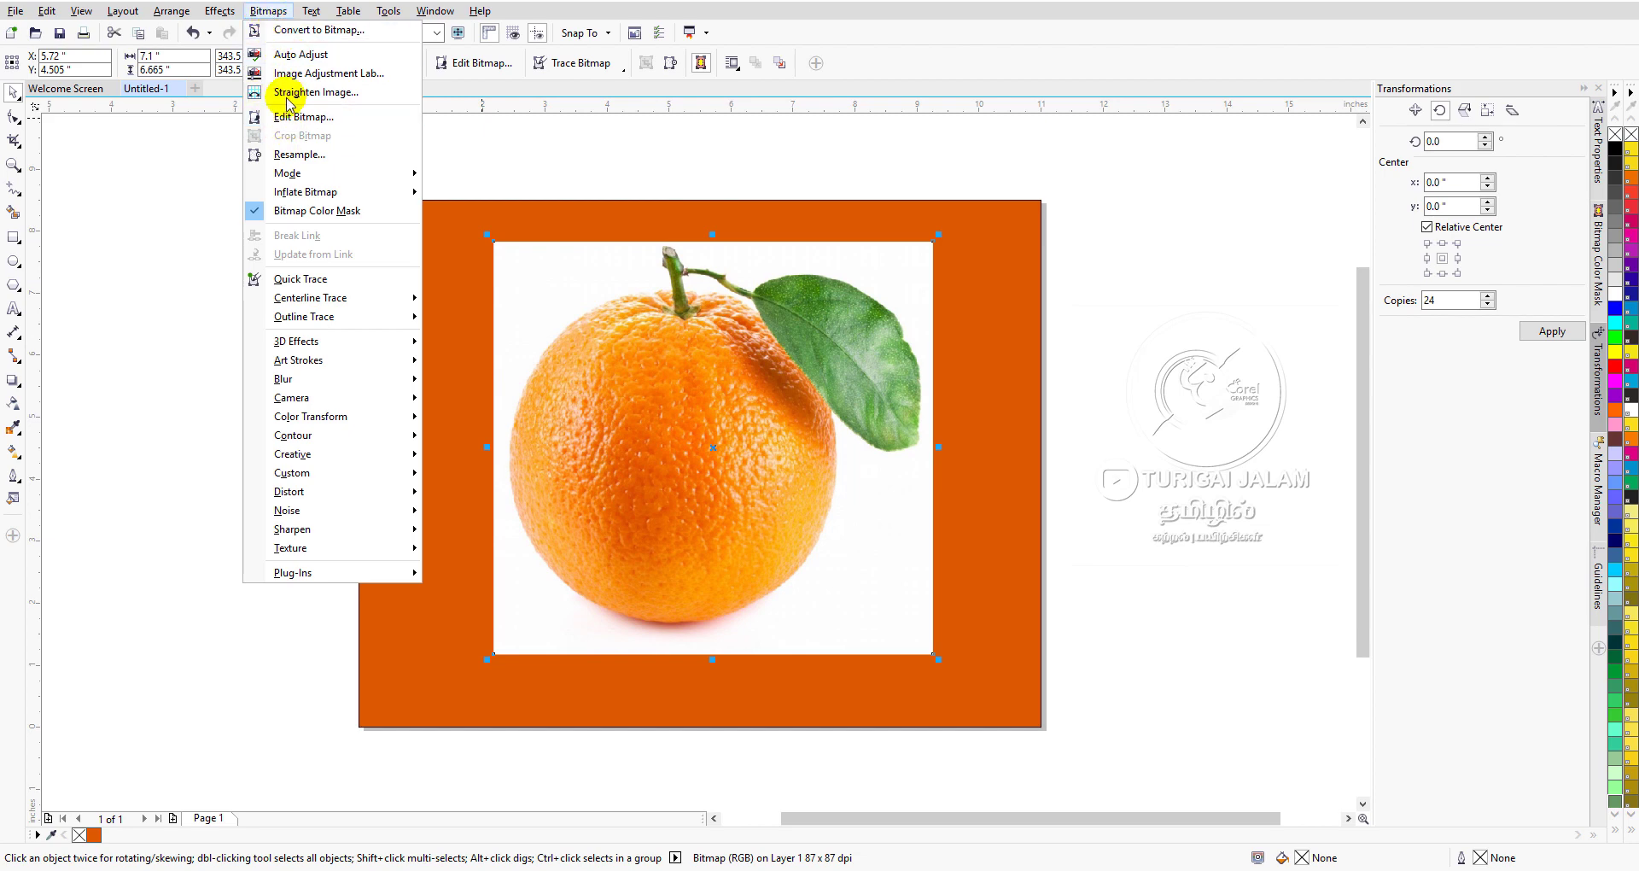
click(303, 117)
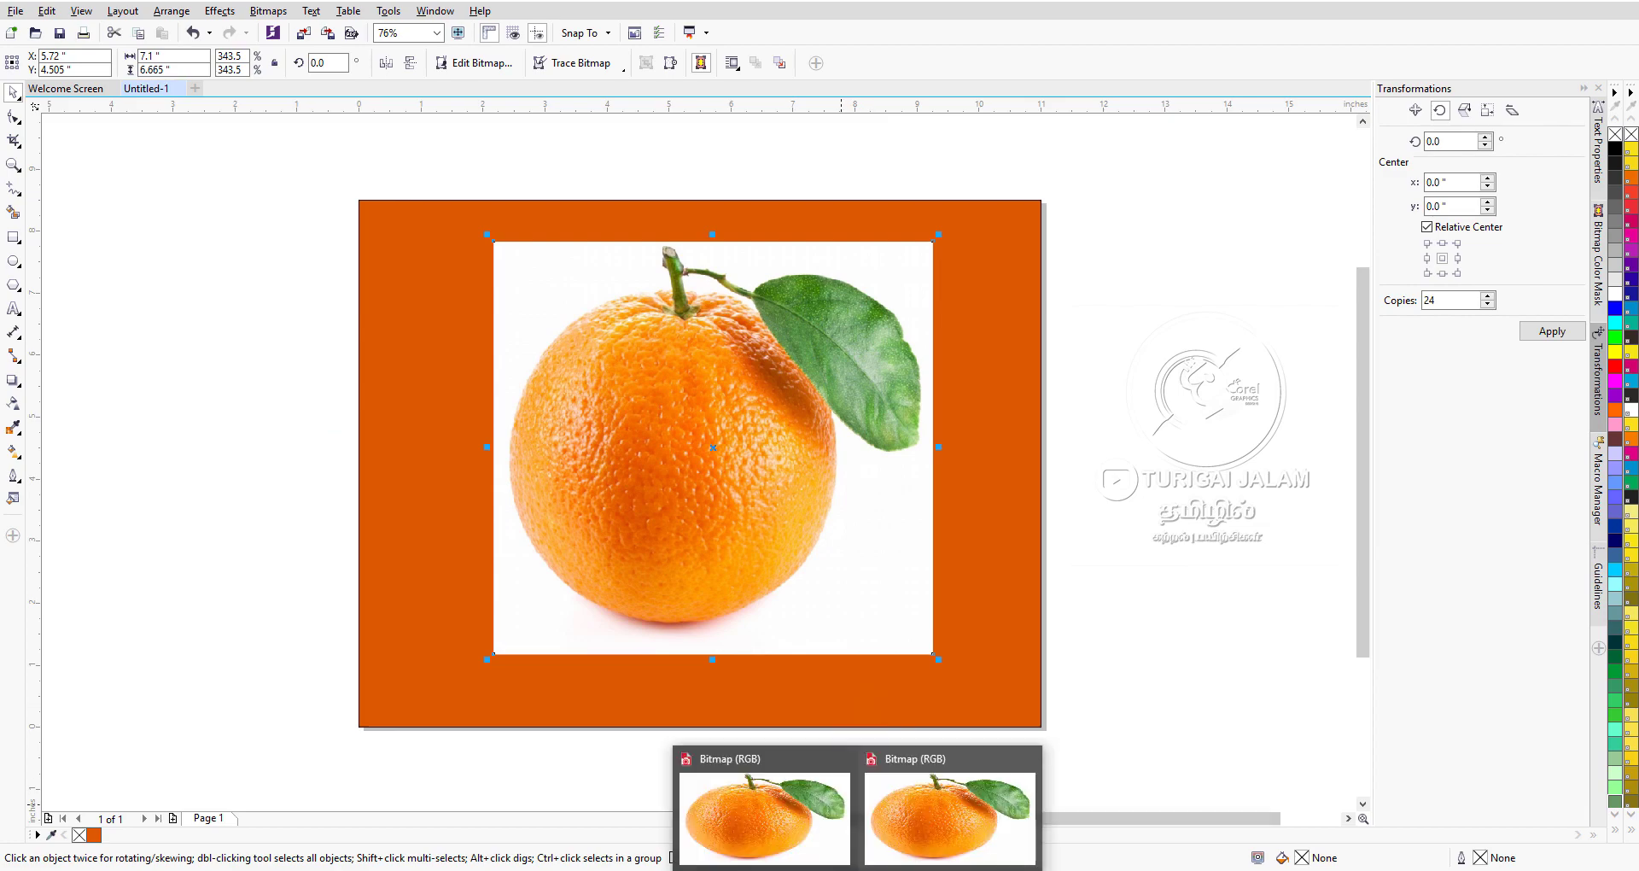
mouse_move(914, 817)
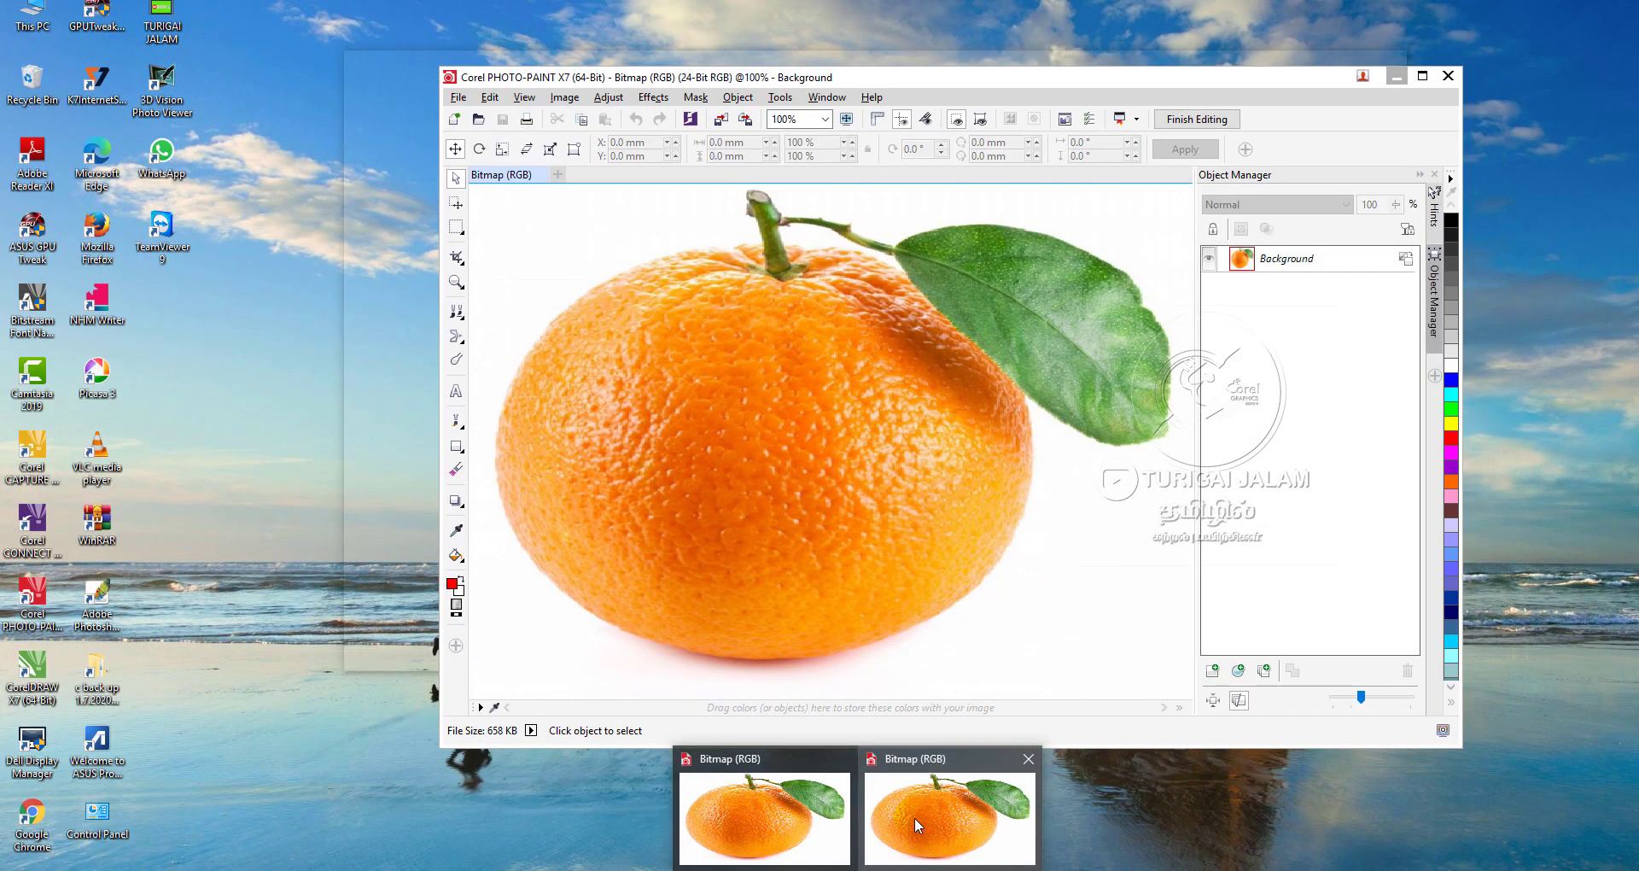
click(791, 795)
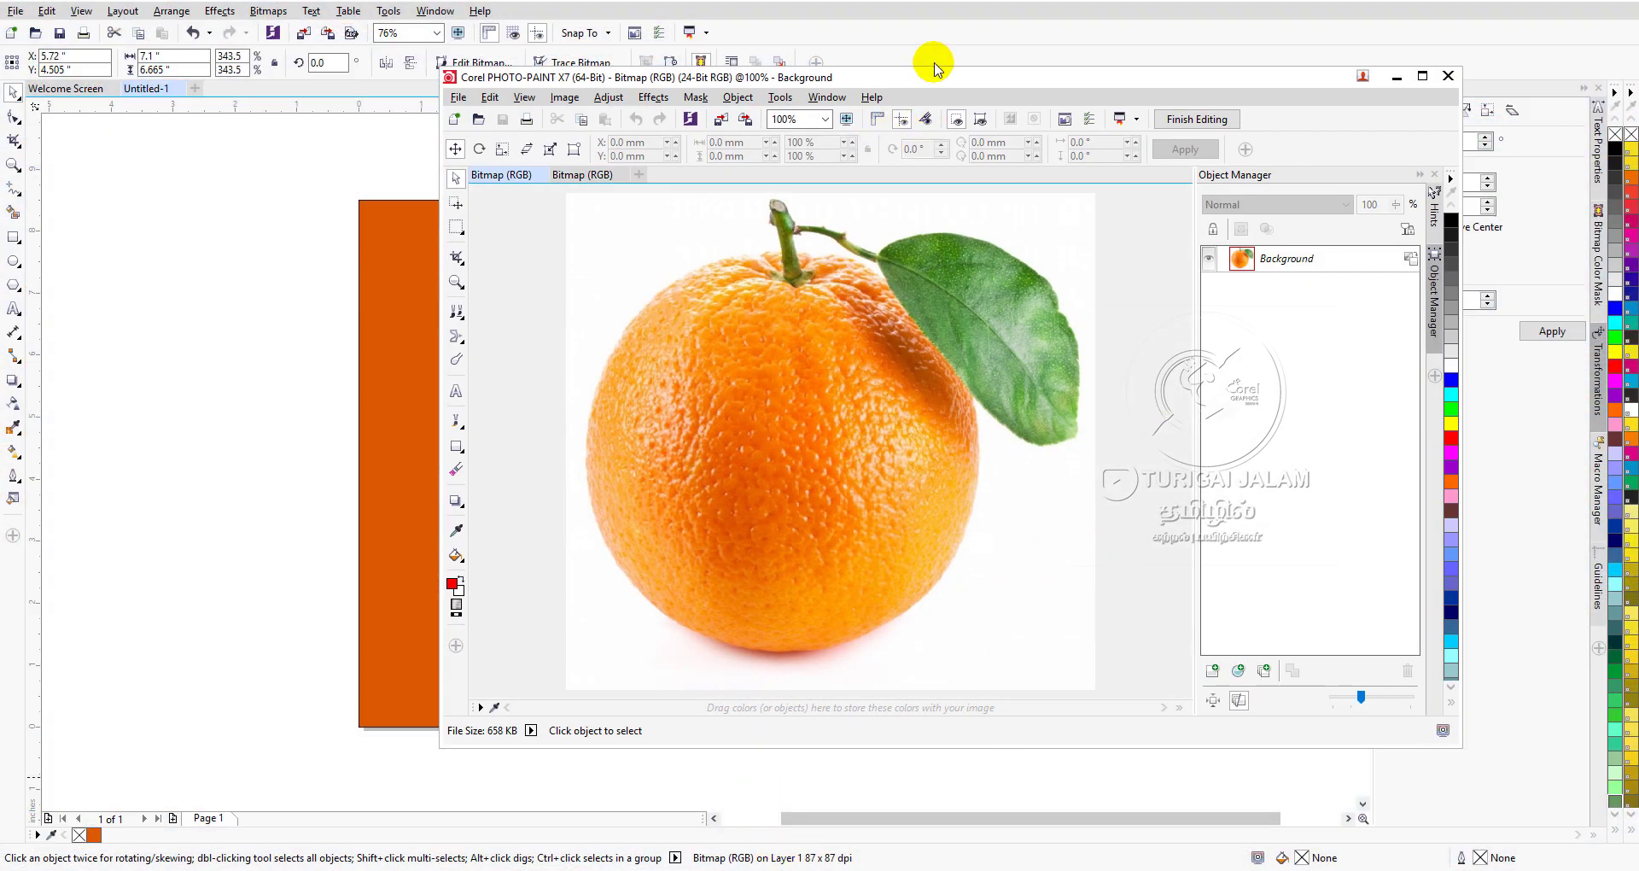
drag(936, 74, 787, 120)
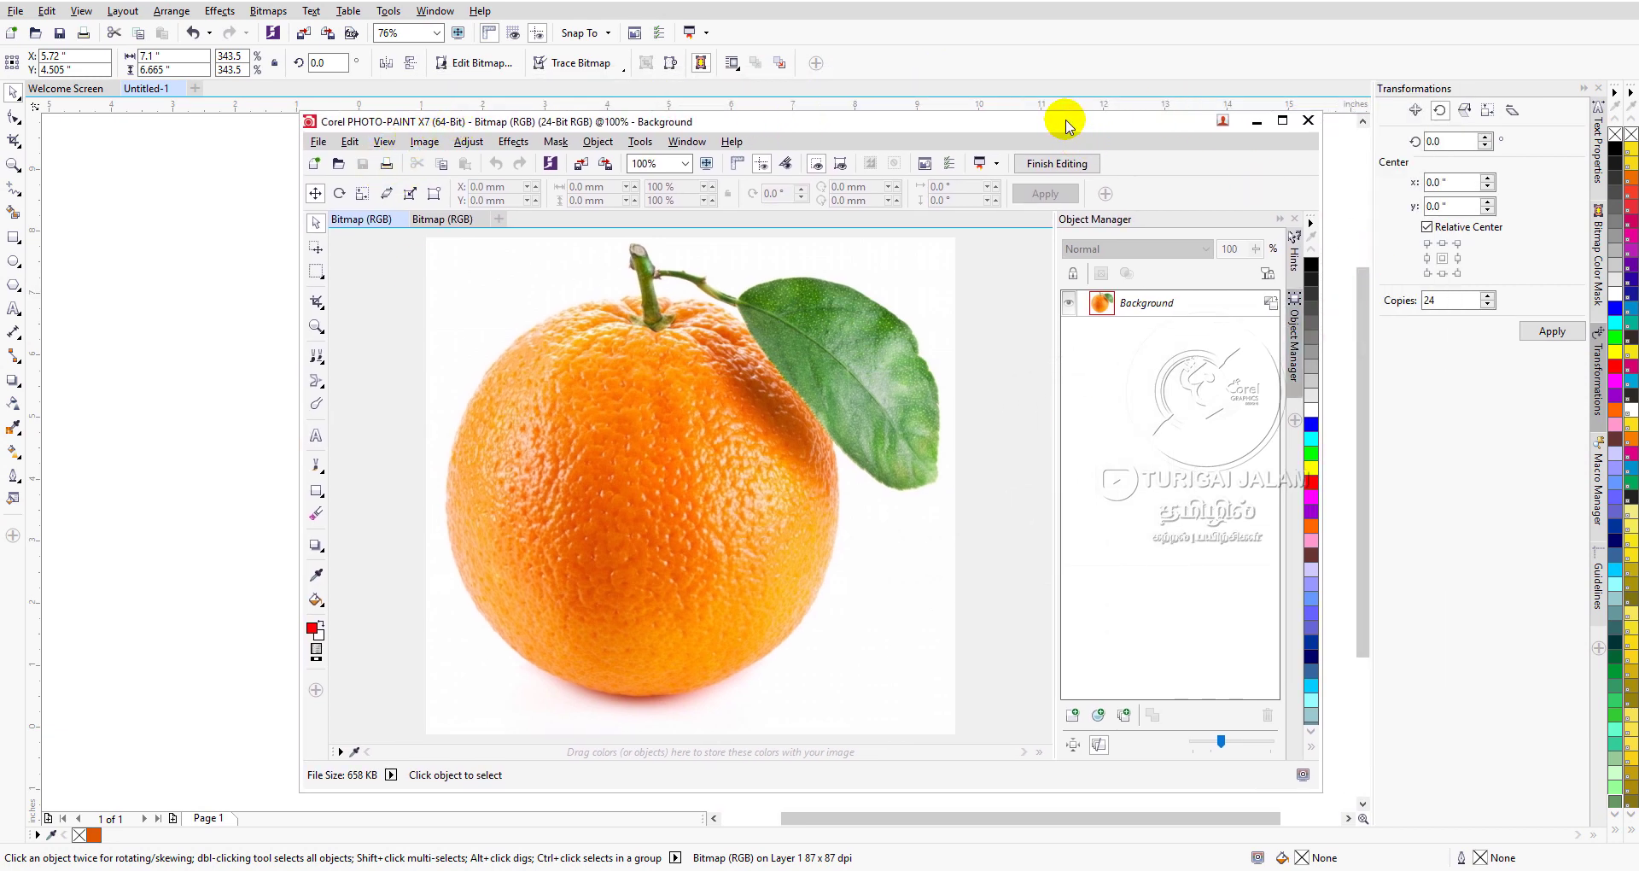
drag(1066, 126, 1145, 29)
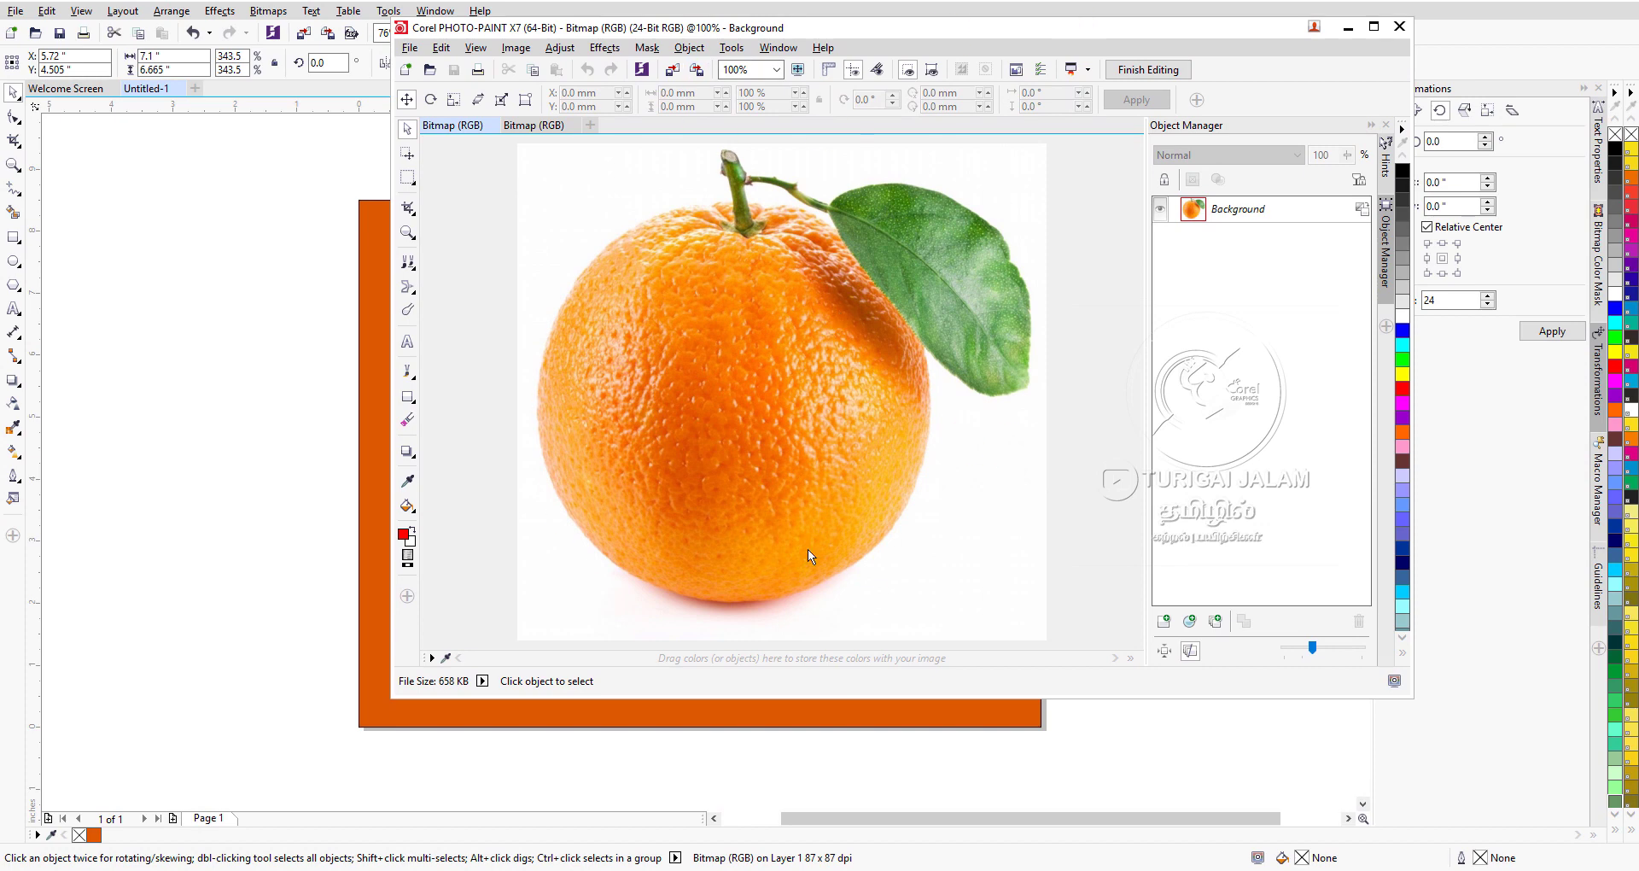
- Switch to CorelDRAW to reselect the orange bitmap, and return to the PHOTO-PAINT window
click(994, 300)
click(151, 270)
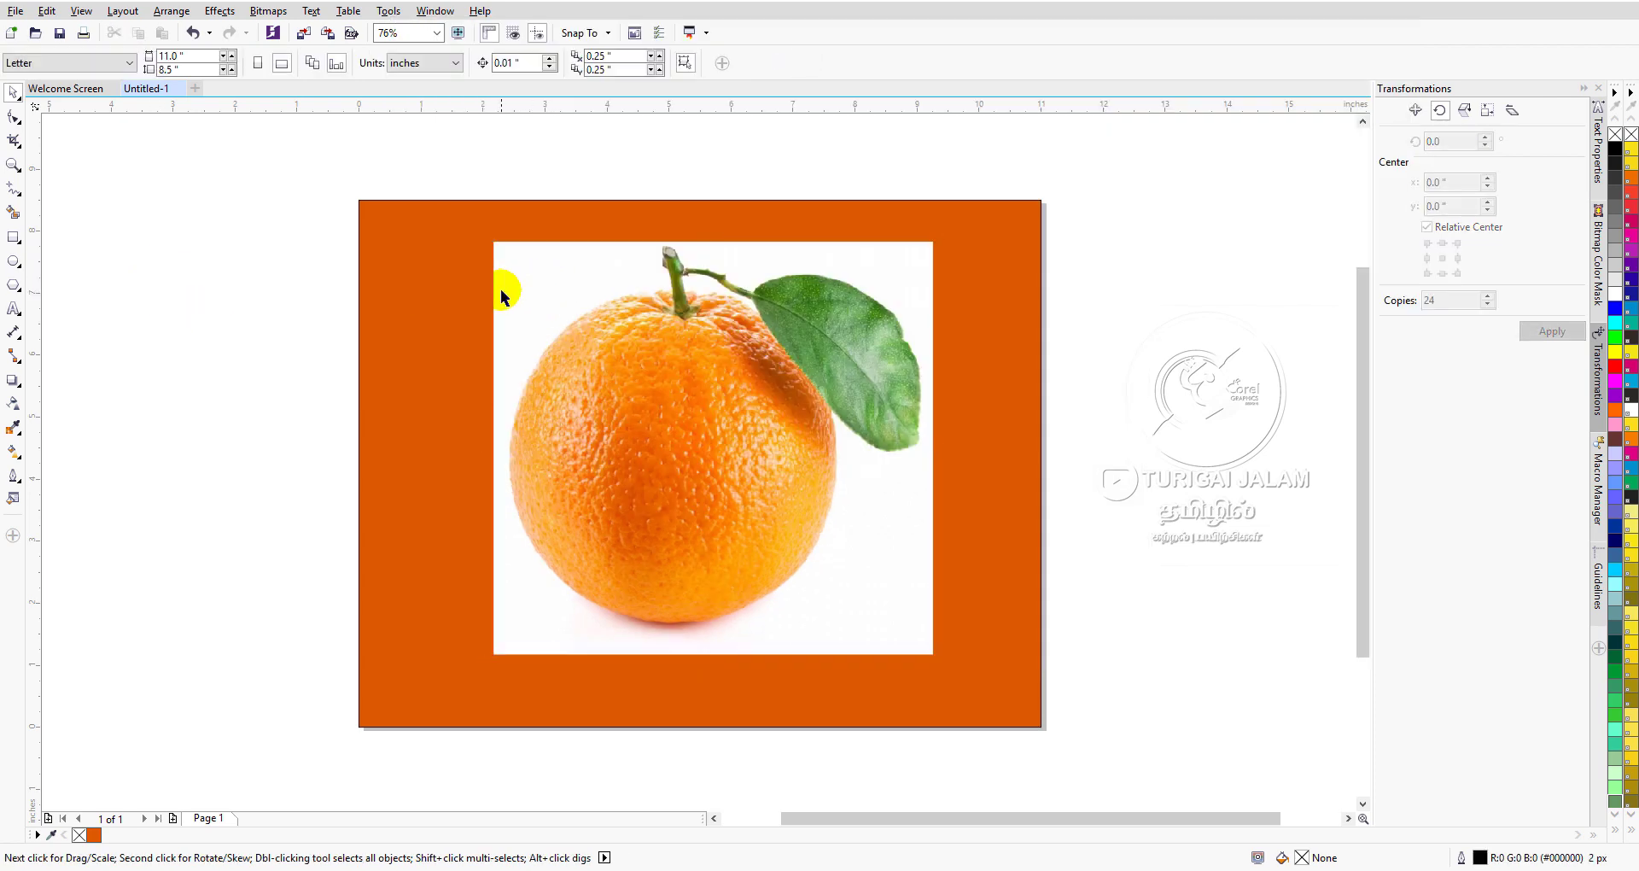
click(541, 284)
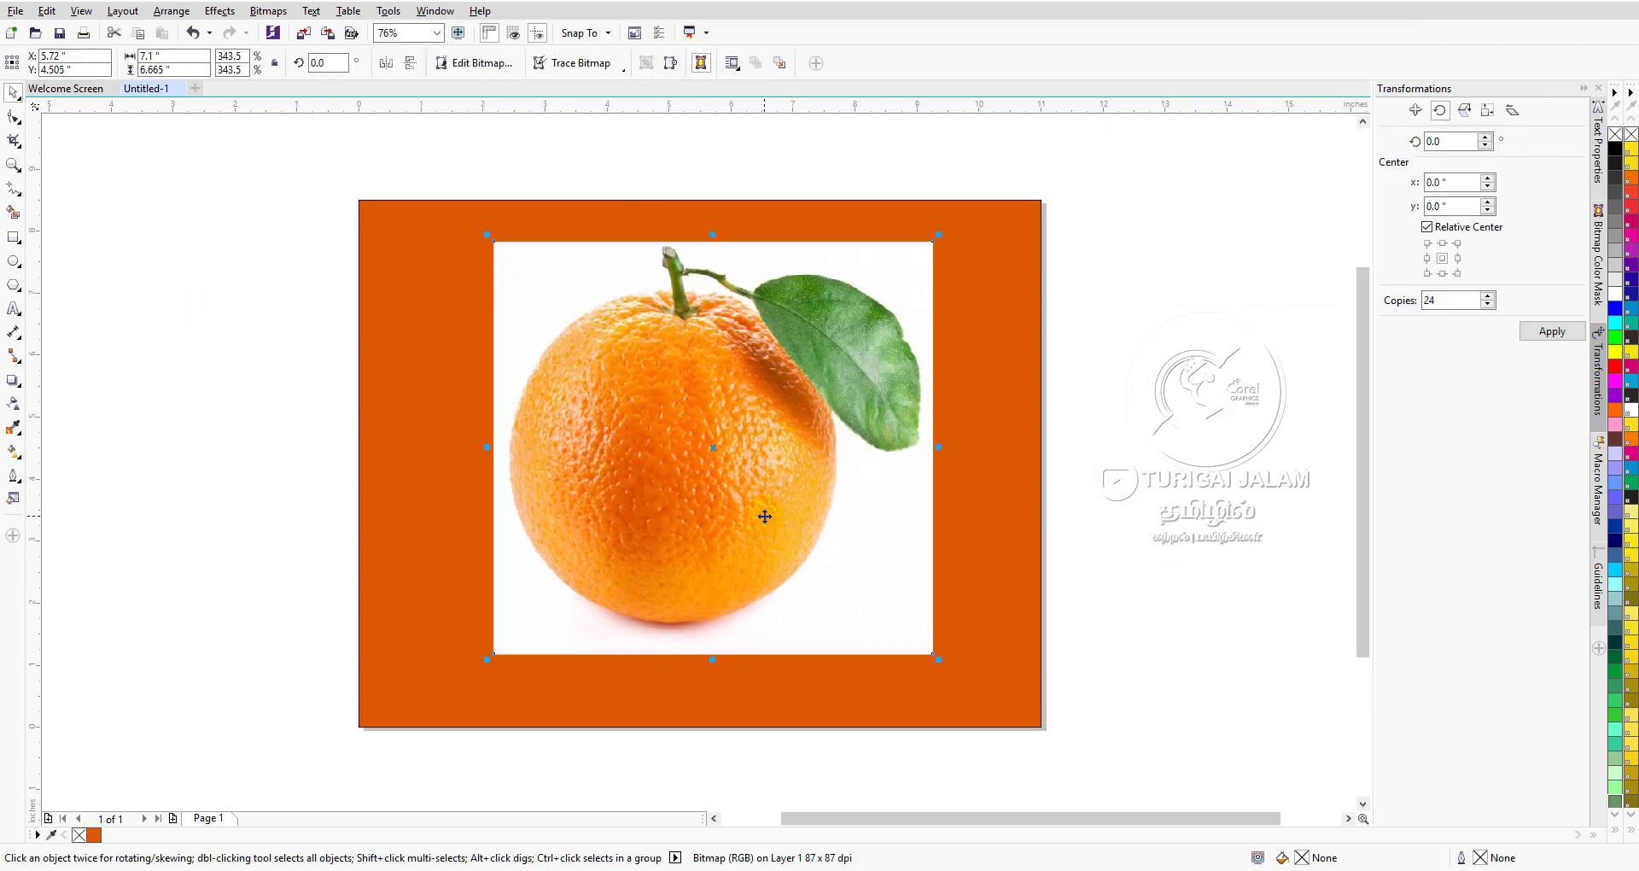
click(780, 784)
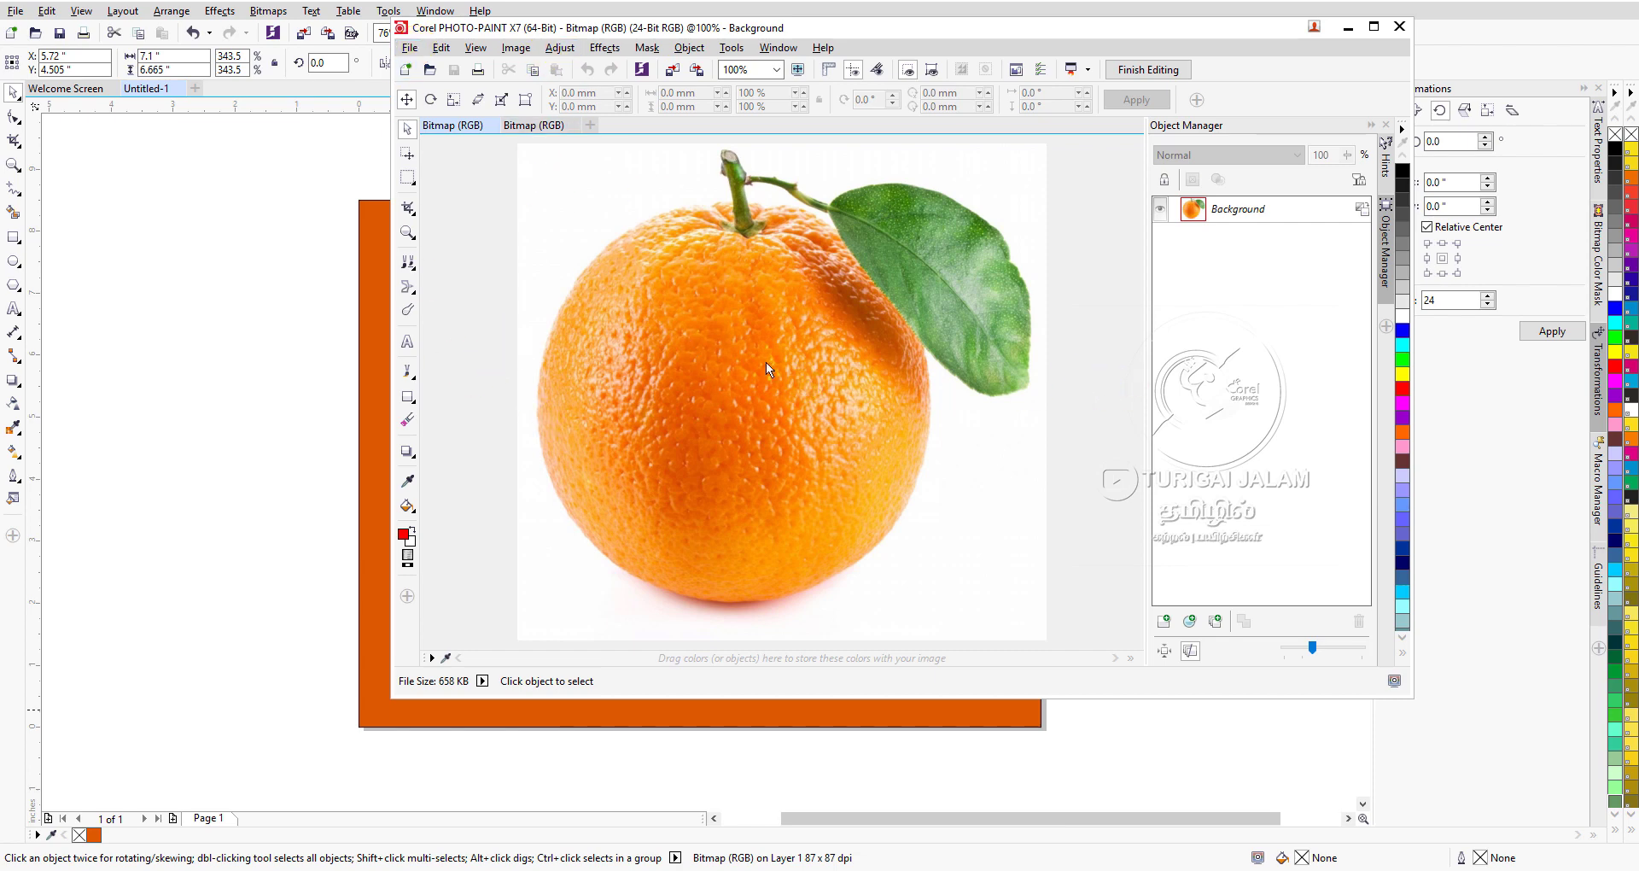
- Open the orange photo in the Cutout Lab and set the nib size to 16
click(515, 47)
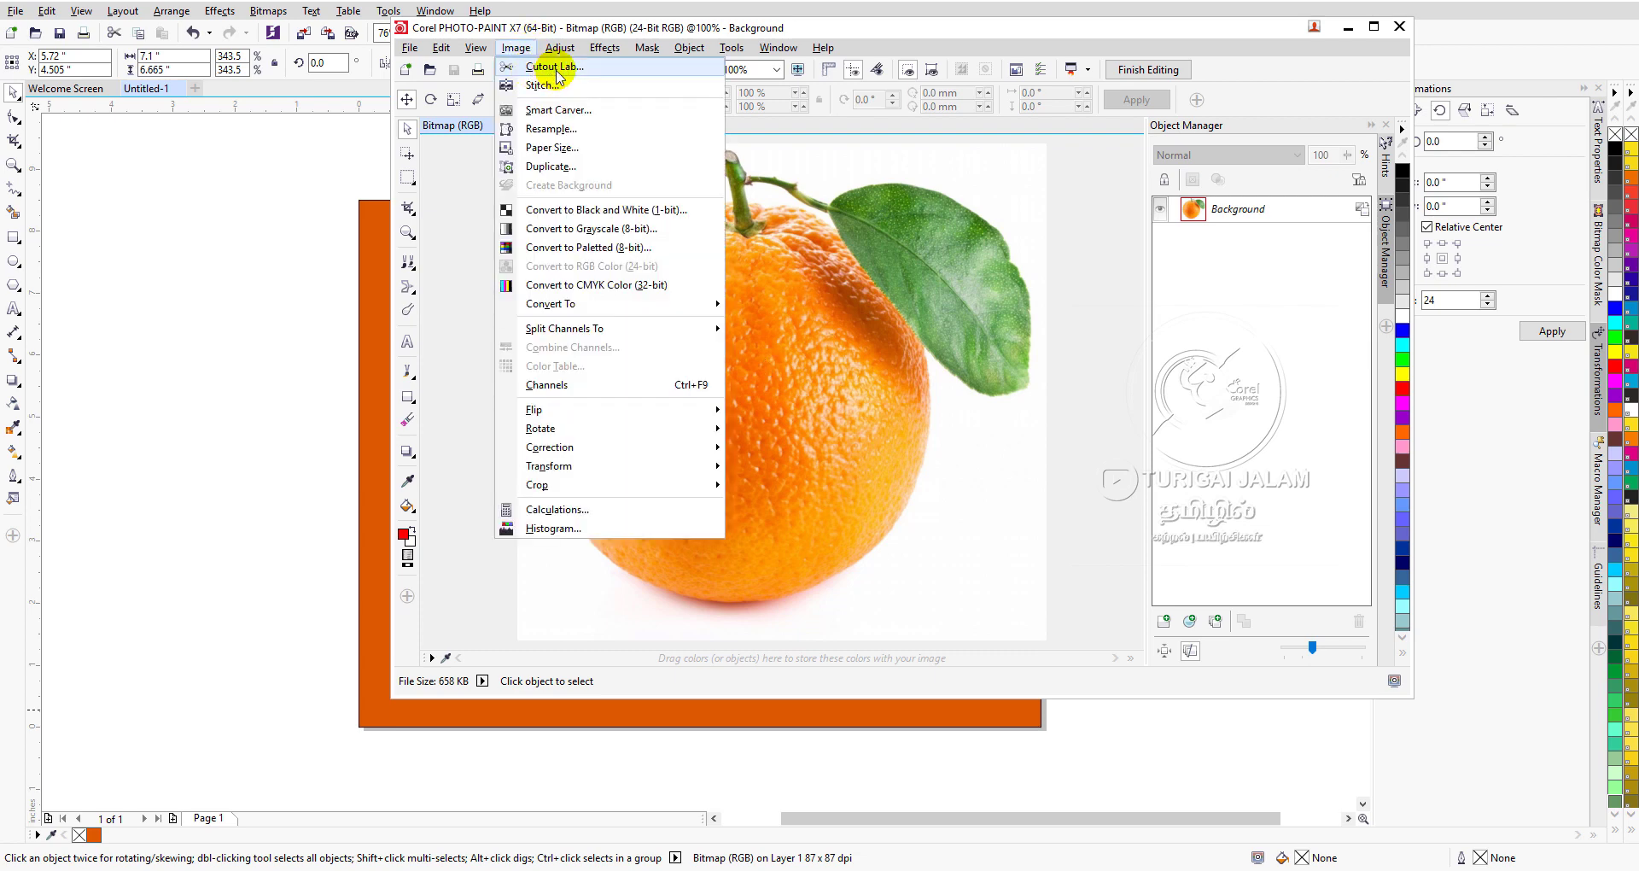
click(555, 68)
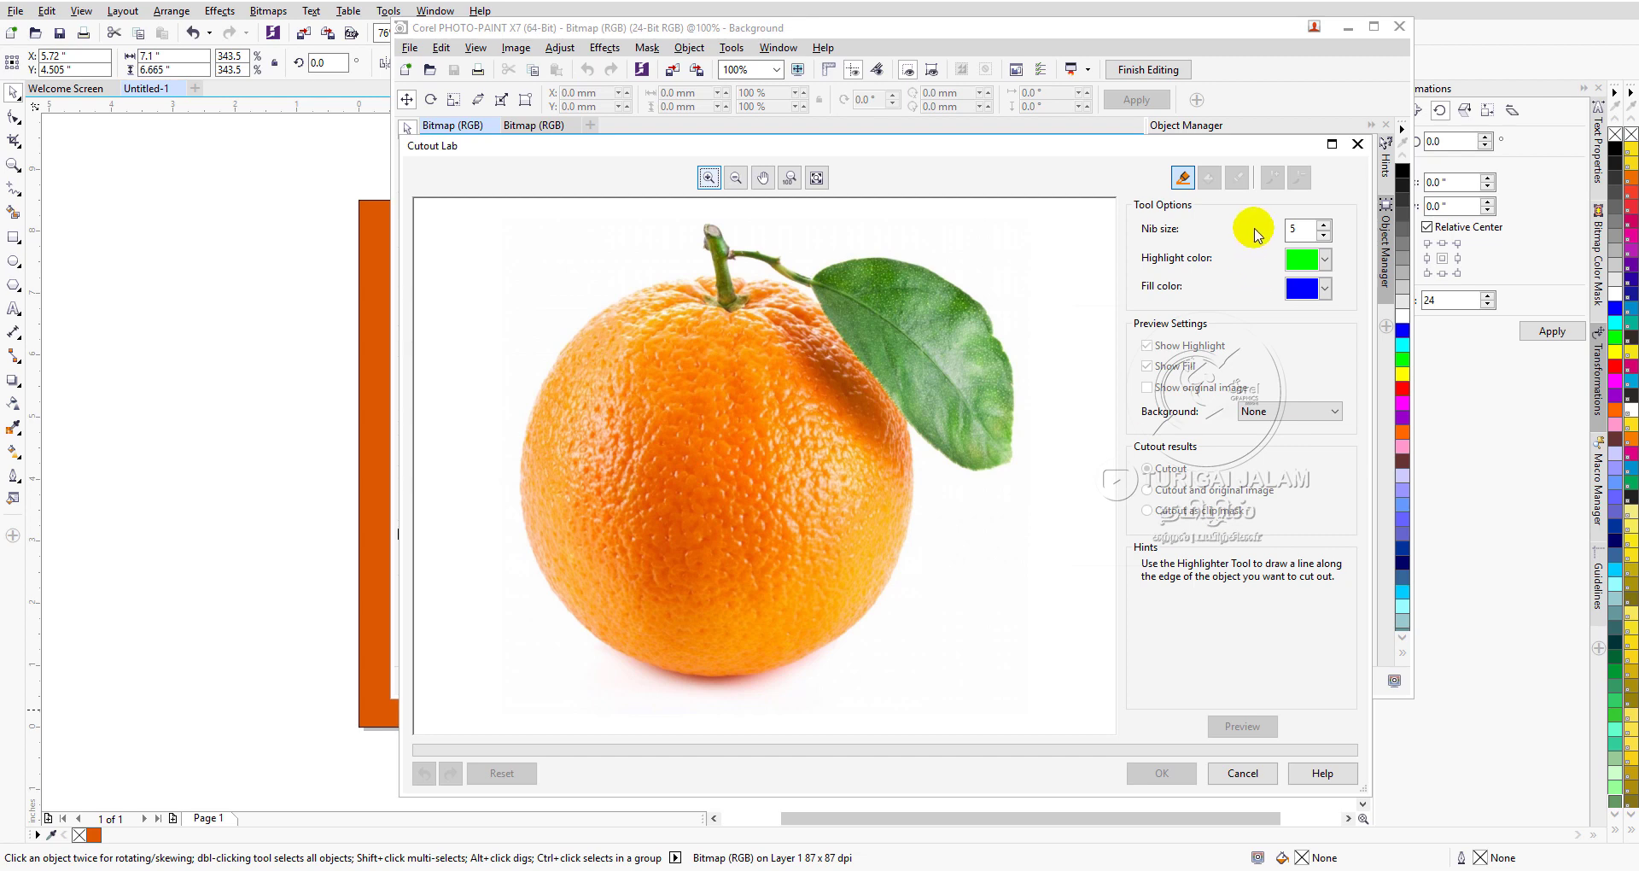
drag(1322, 229, 1322, 205)
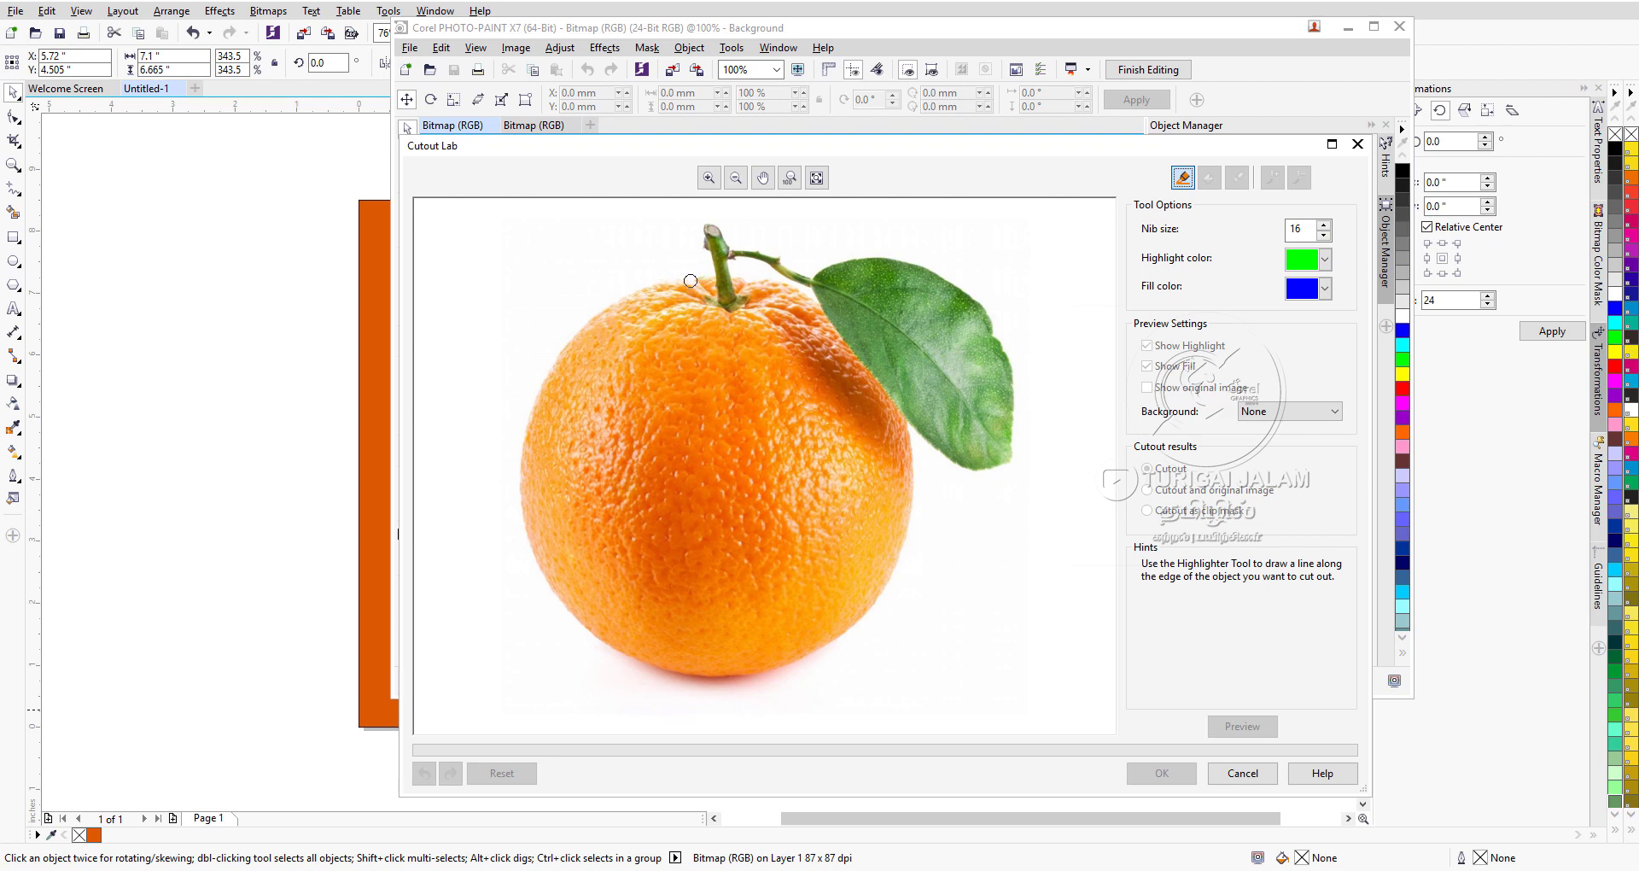
- Highlight the orange's upper-left edge in green up to the base of the stem
scroll(690, 280, up, 1)
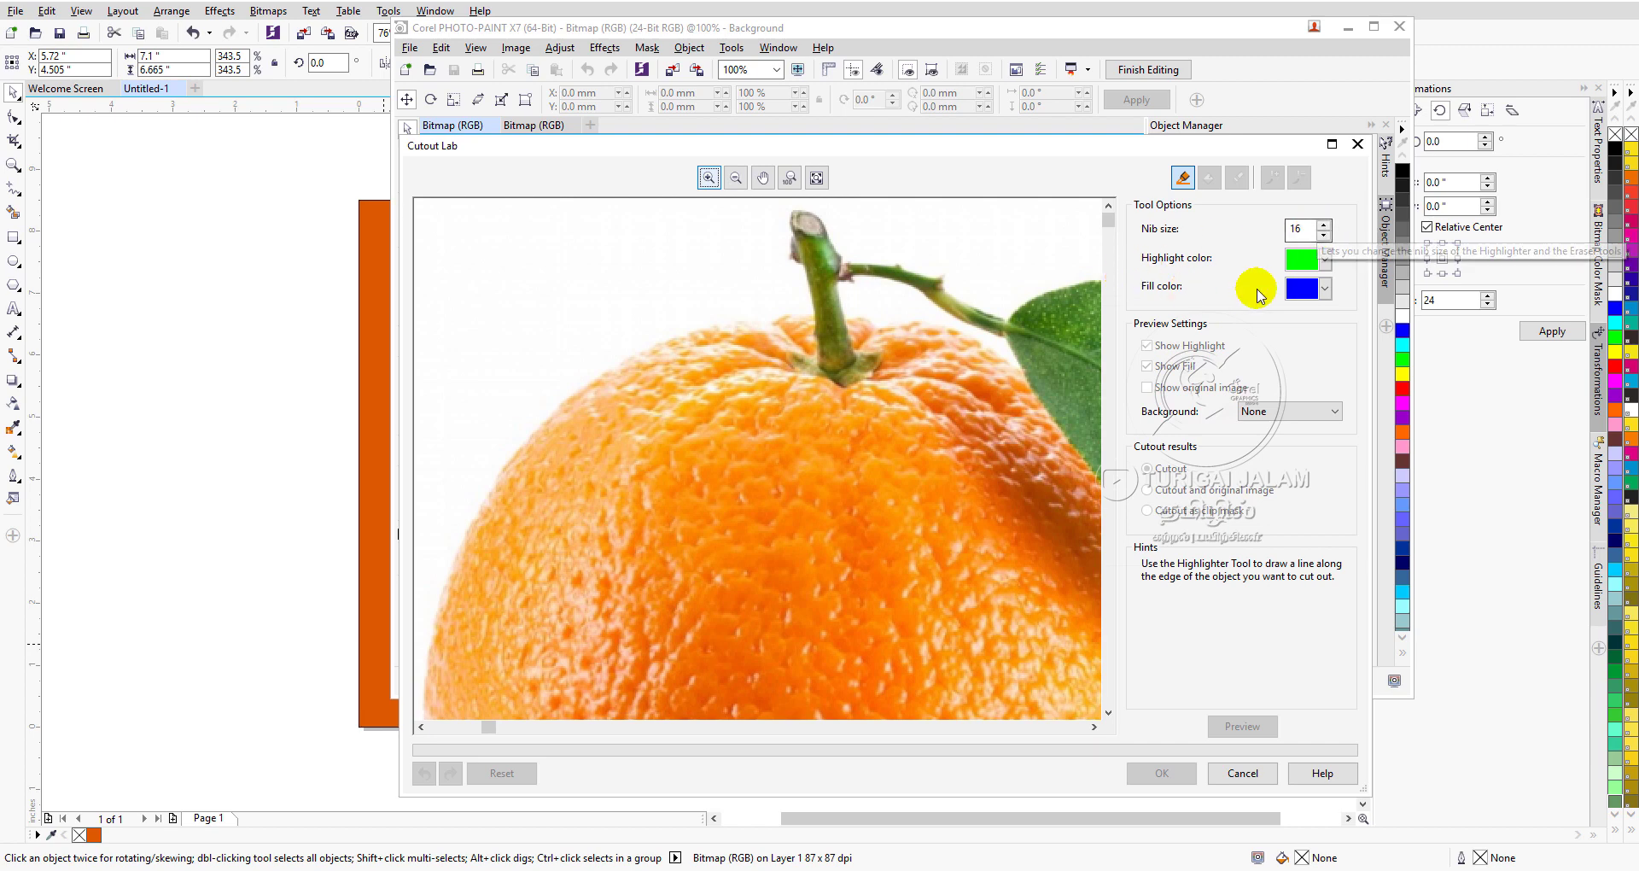
click(1324, 289)
click(1298, 291)
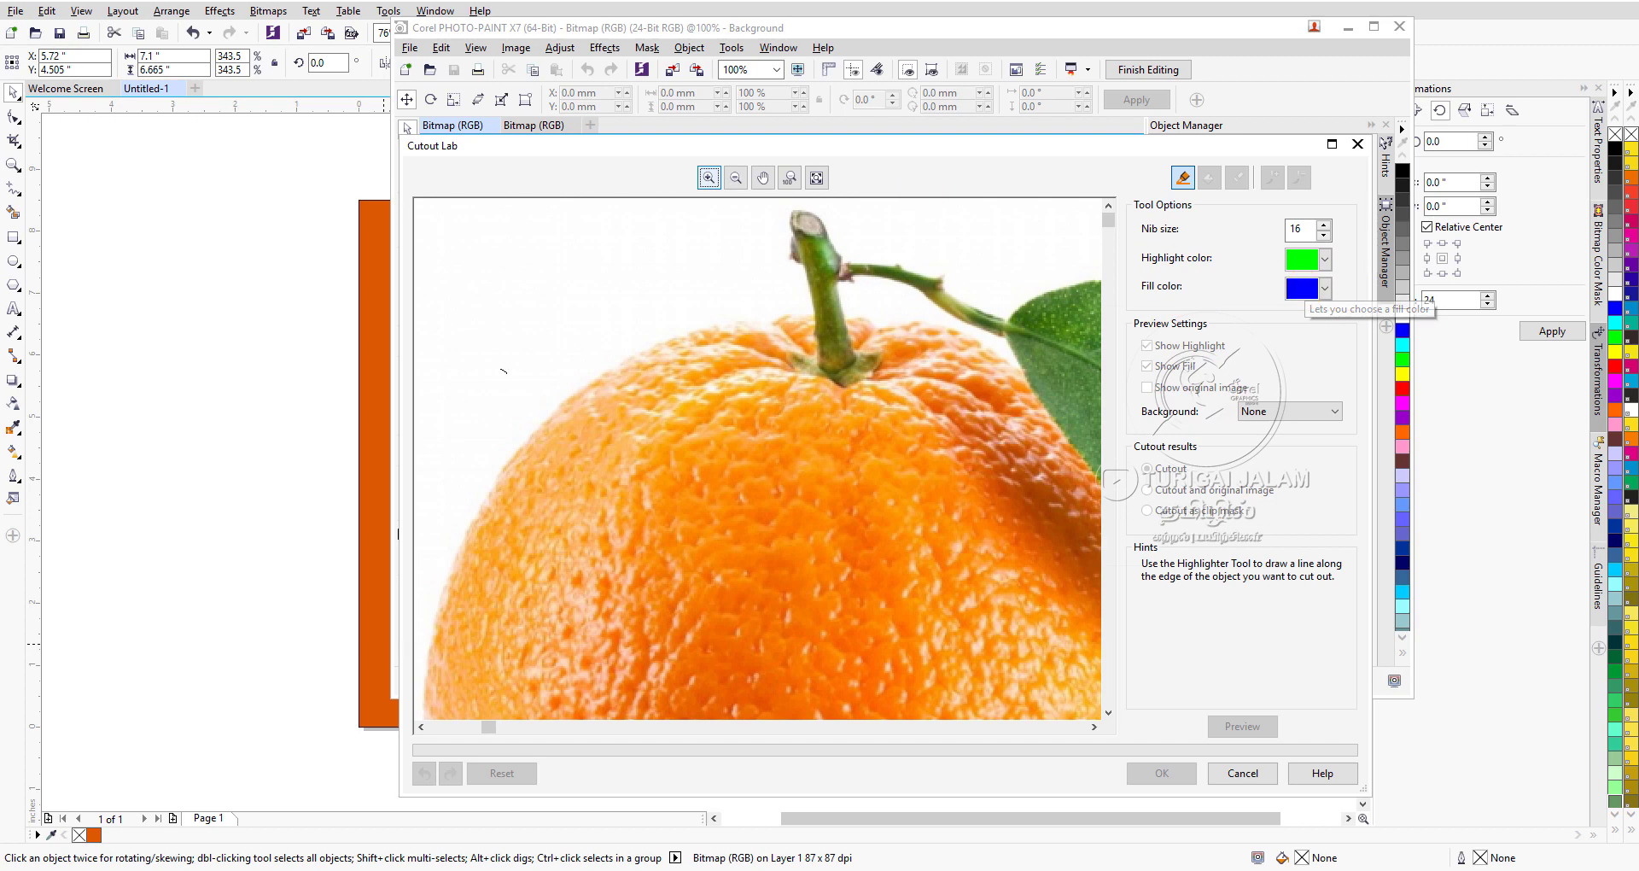
drag(1109, 226, 1109, 232)
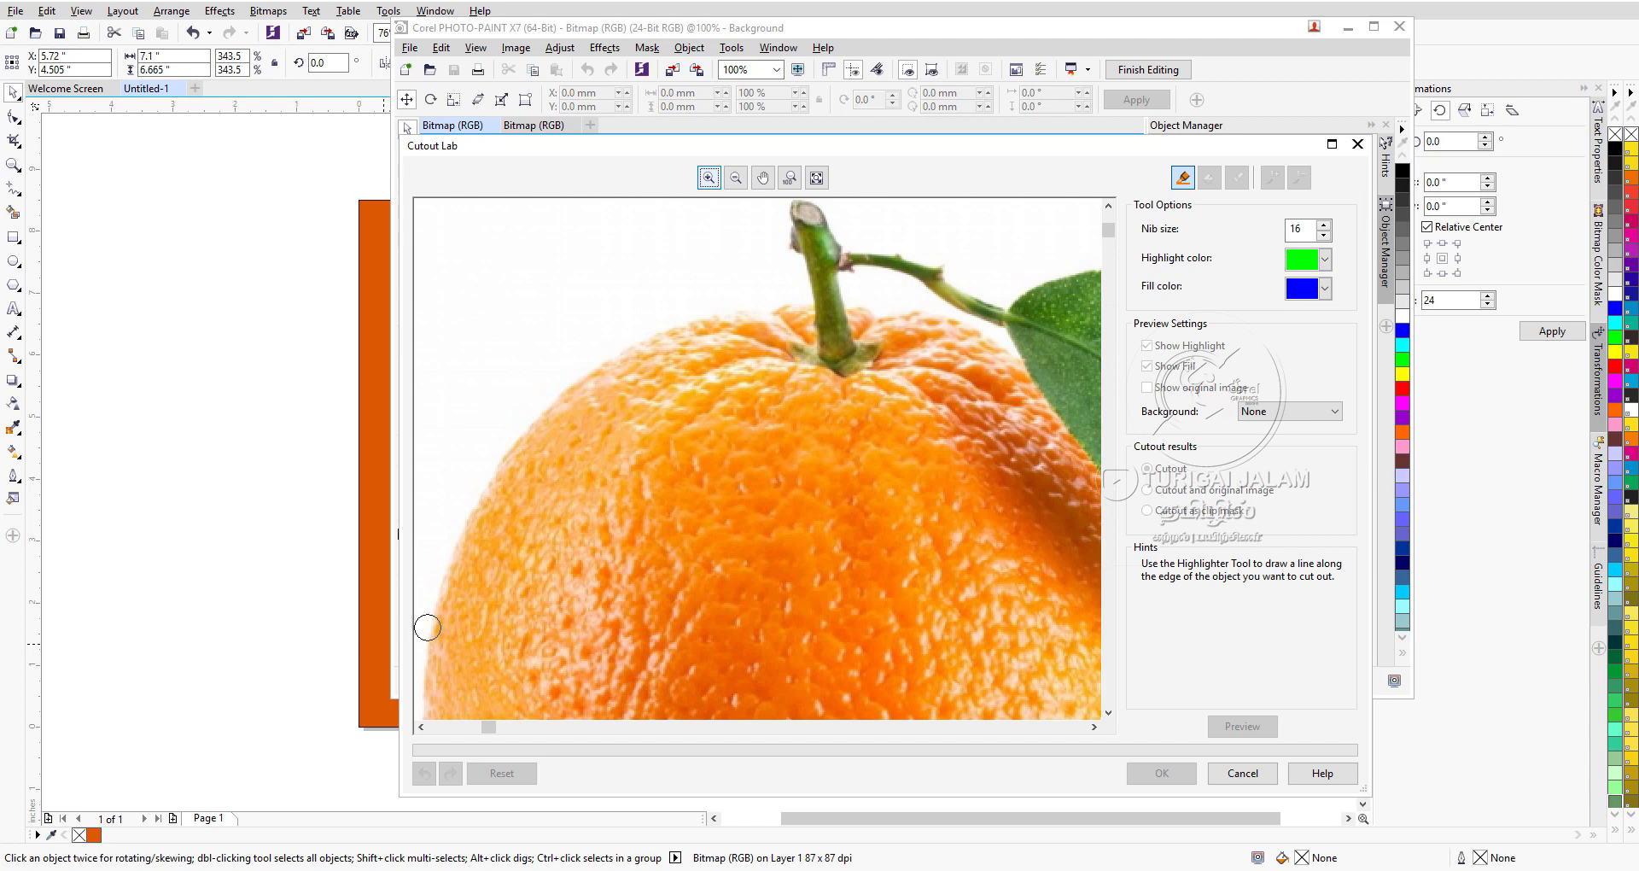
mouse_move(428, 628)
mouse_down()
mouse_move(524, 406)
mouse_move(512, 423)
mouse_move(641, 336)
mouse_move(799, 298)
mouse_up()
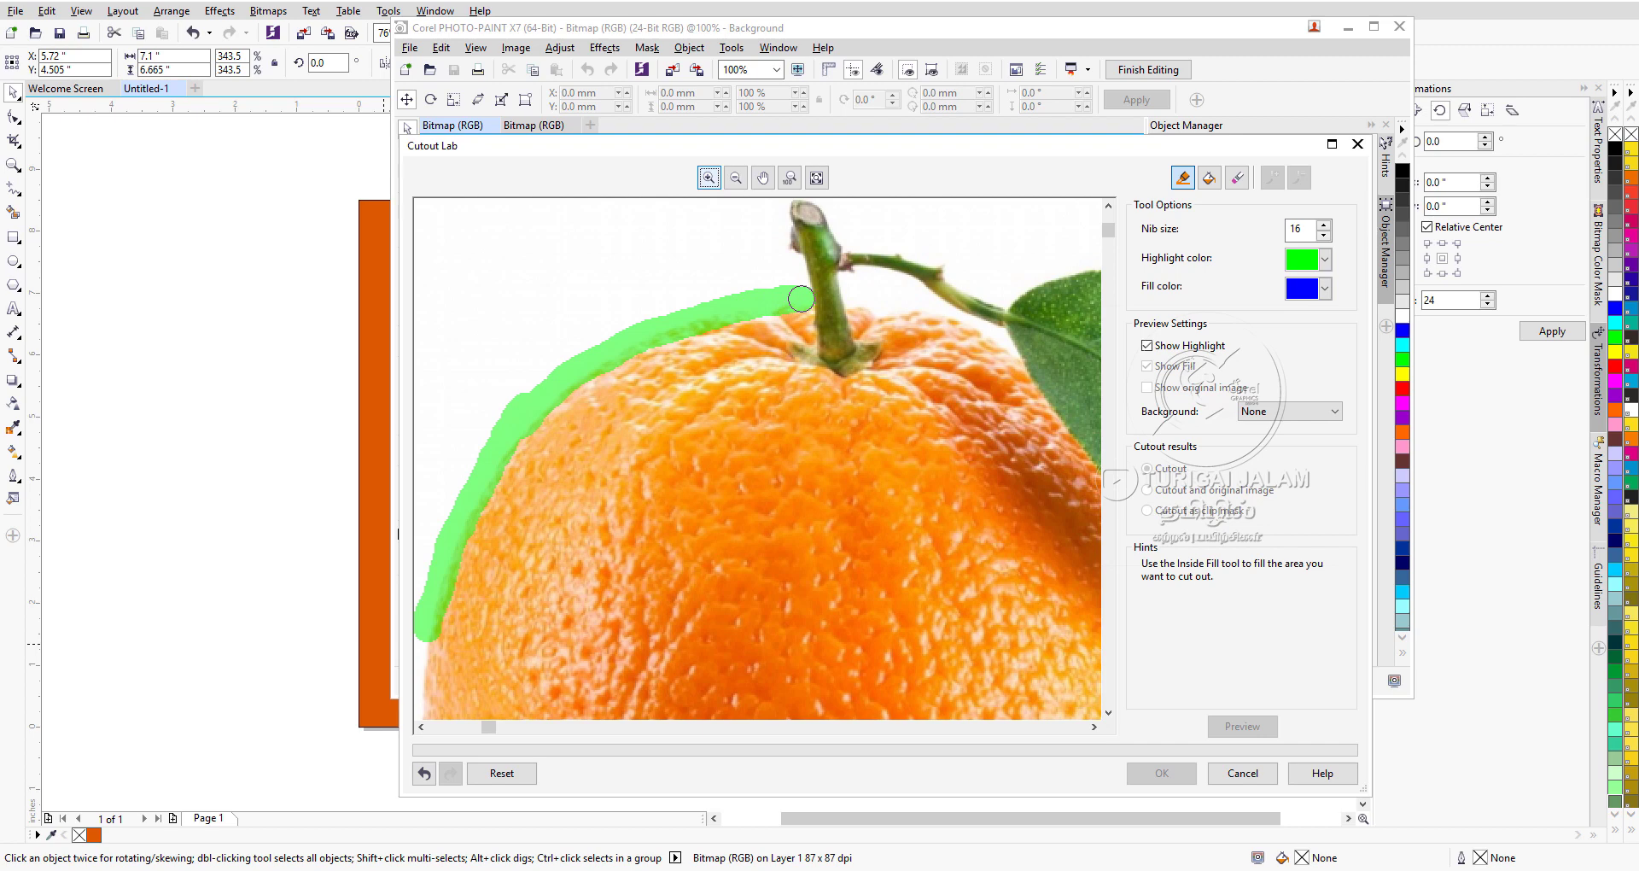
- With the nib size set to 10, extend the highlight up the stem's left edge and erase the part overlapping the stem
click(1324, 234)
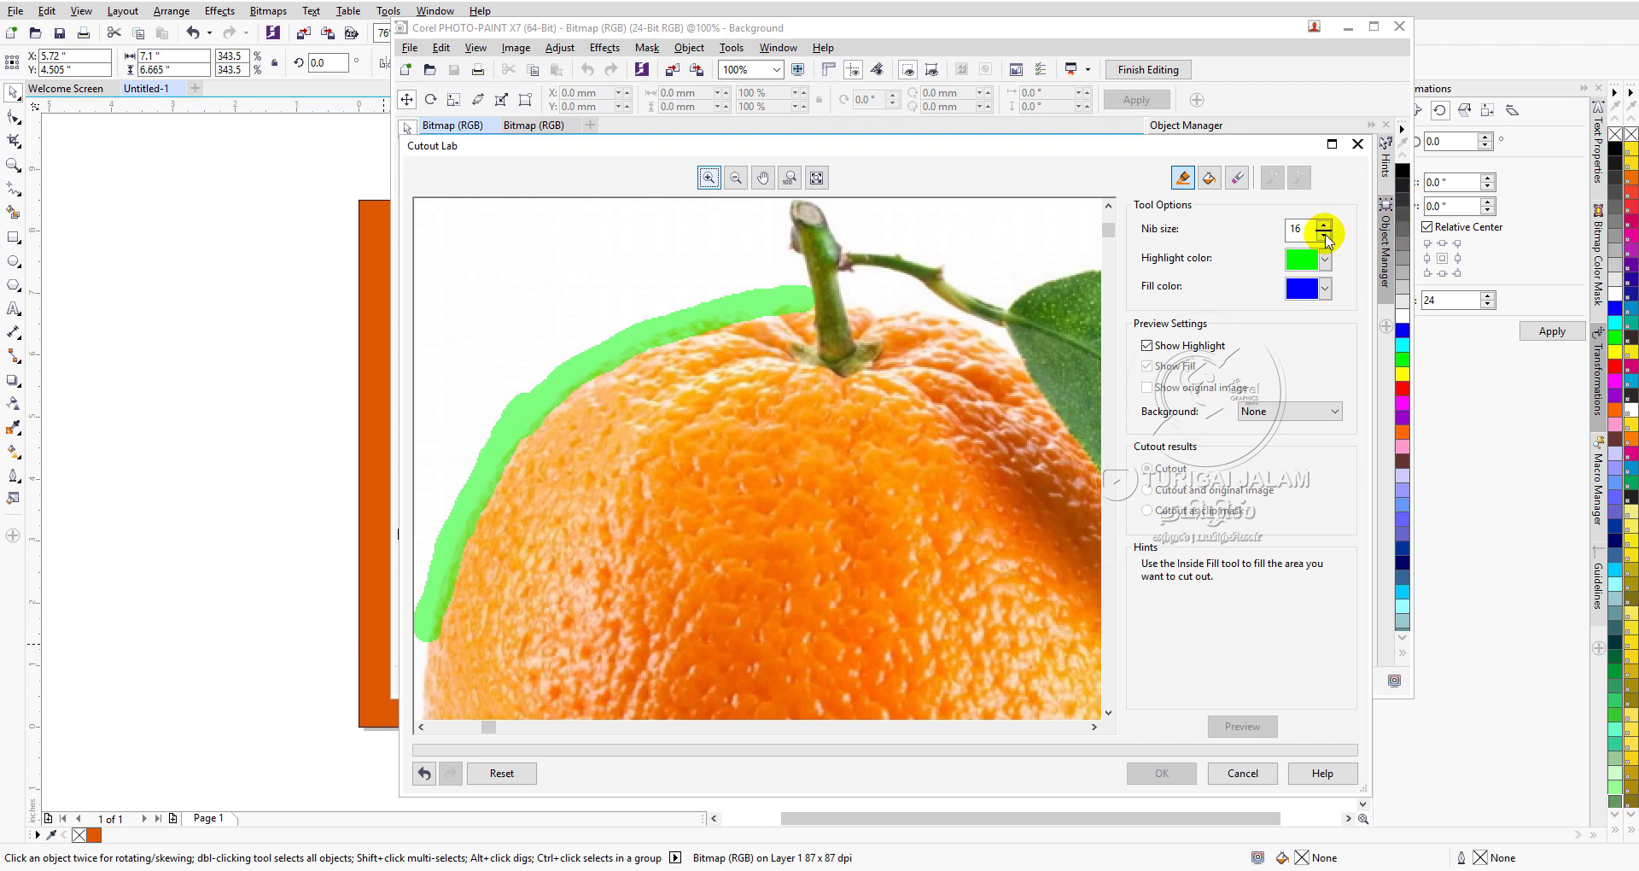
click(1324, 235)
click(1325, 236)
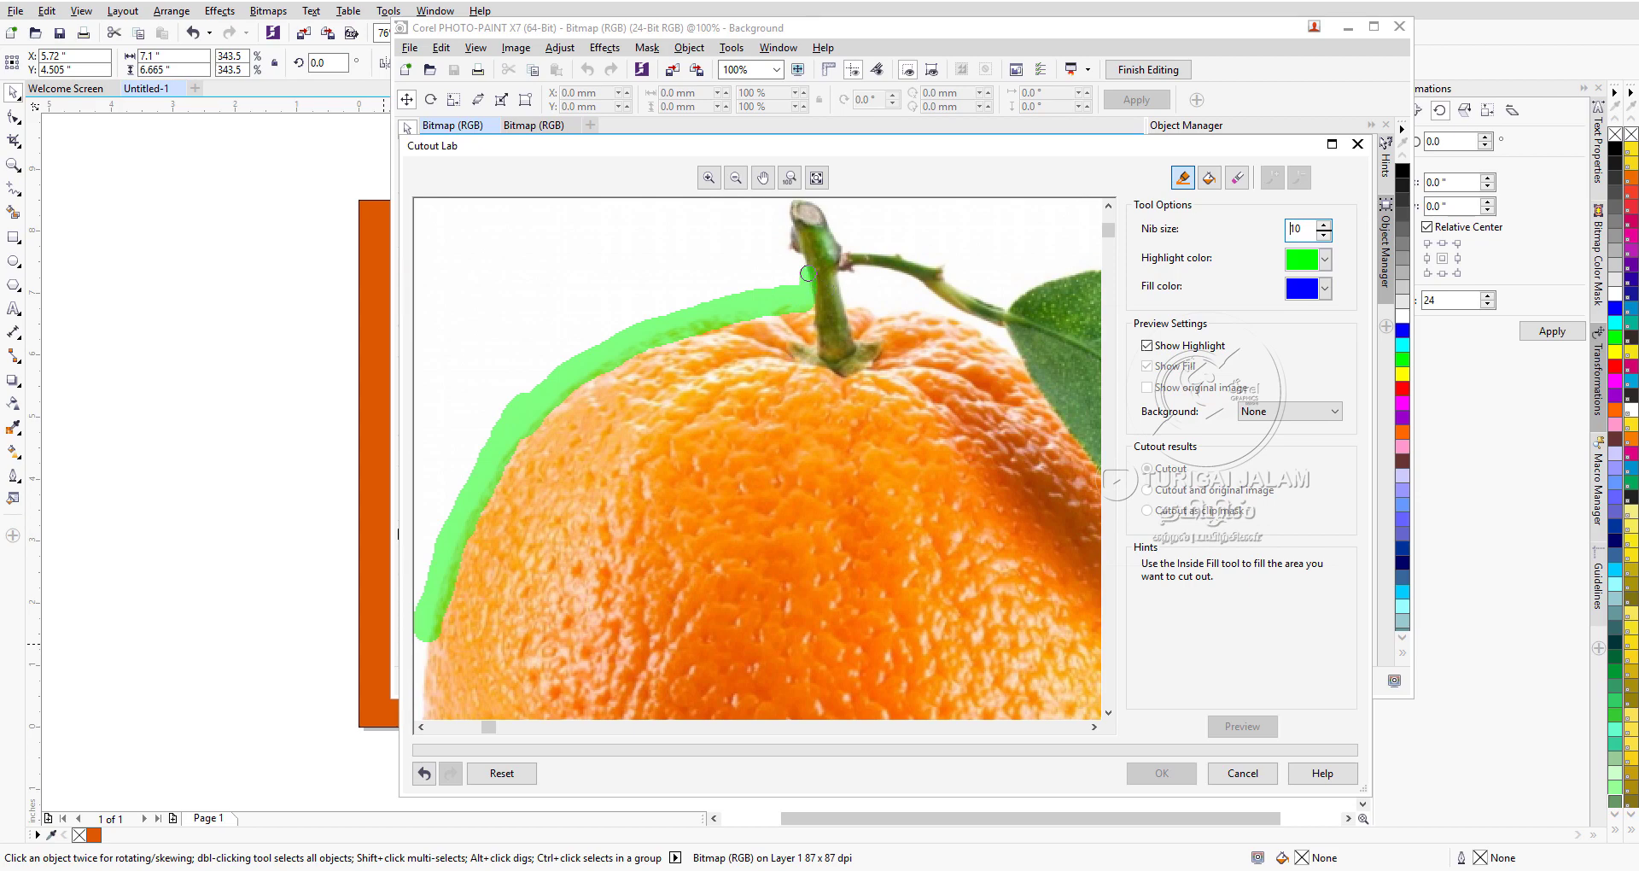
scroll(803, 260, up, 2)
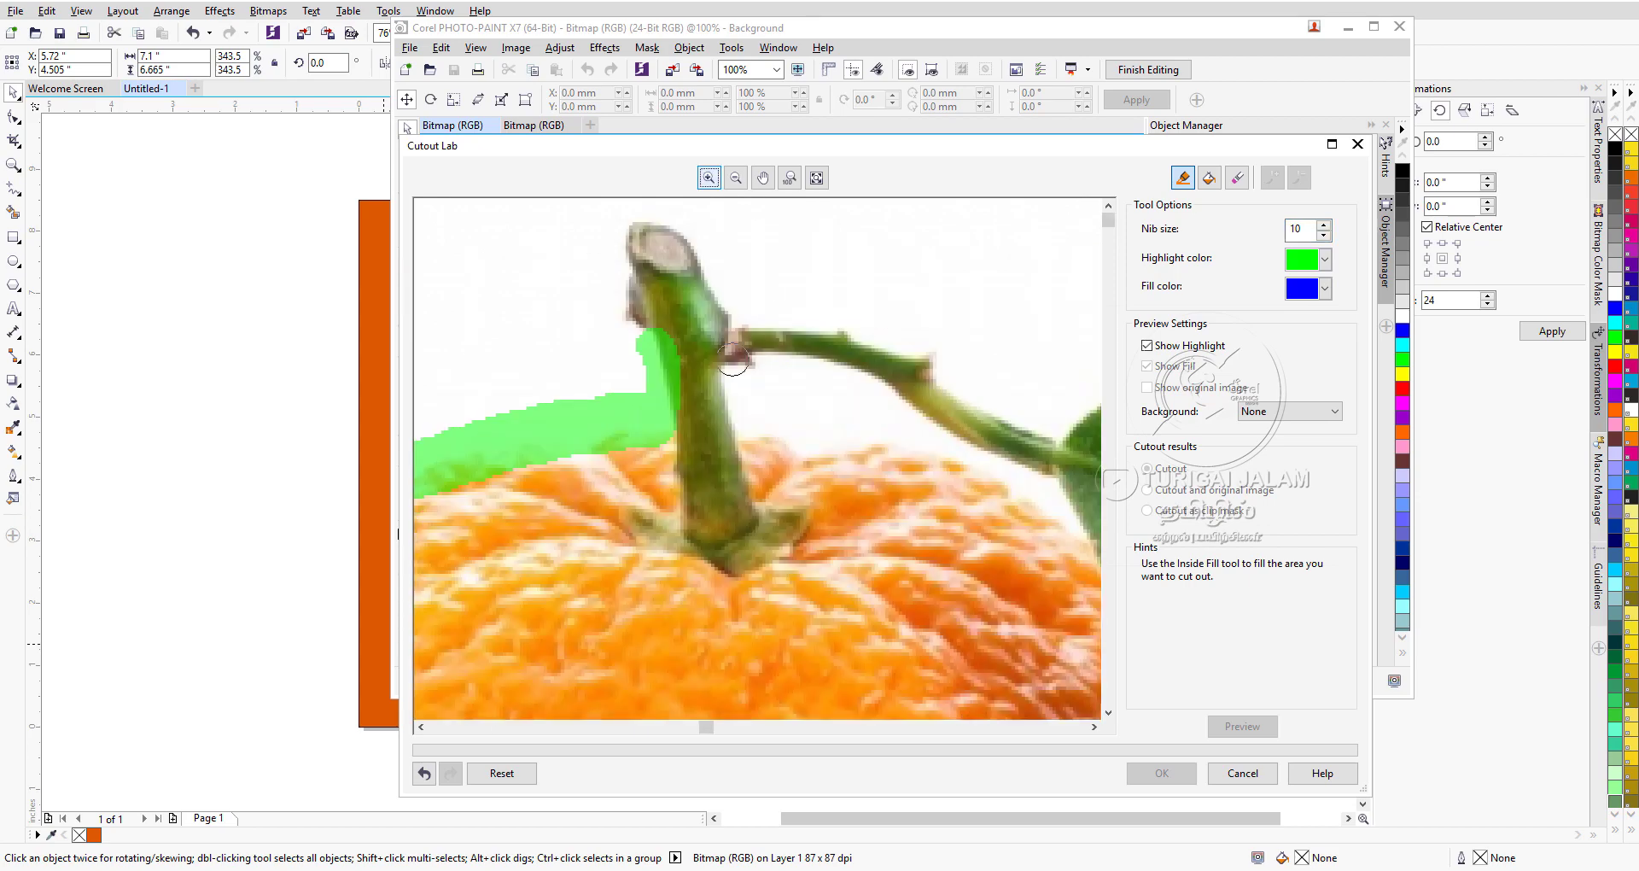
click(1237, 179)
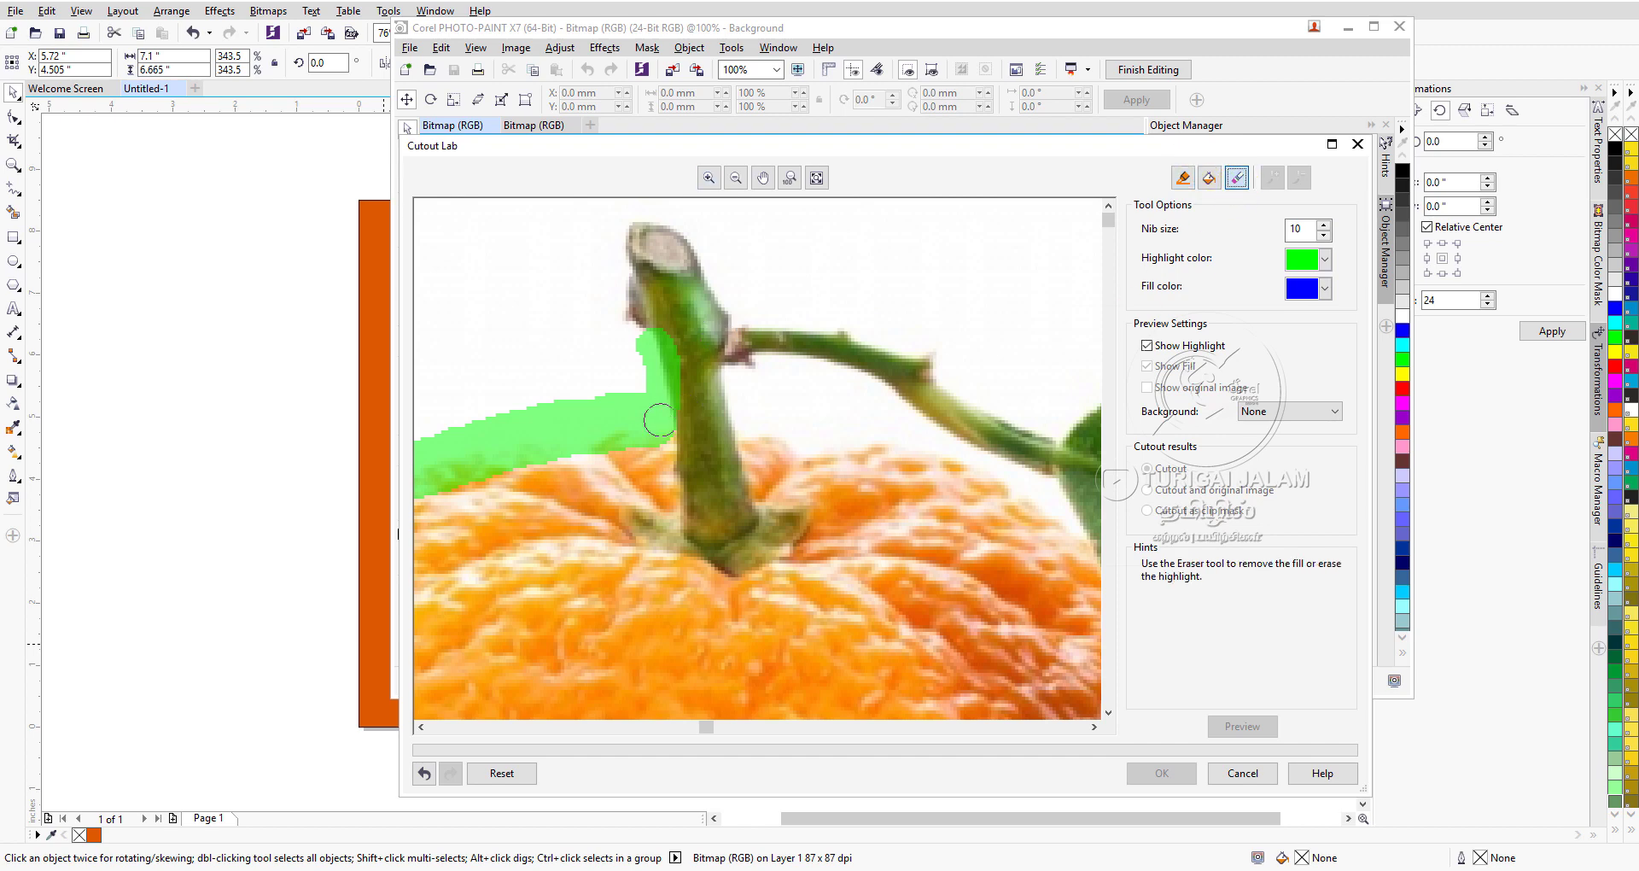
drag(688, 377, 672, 333)
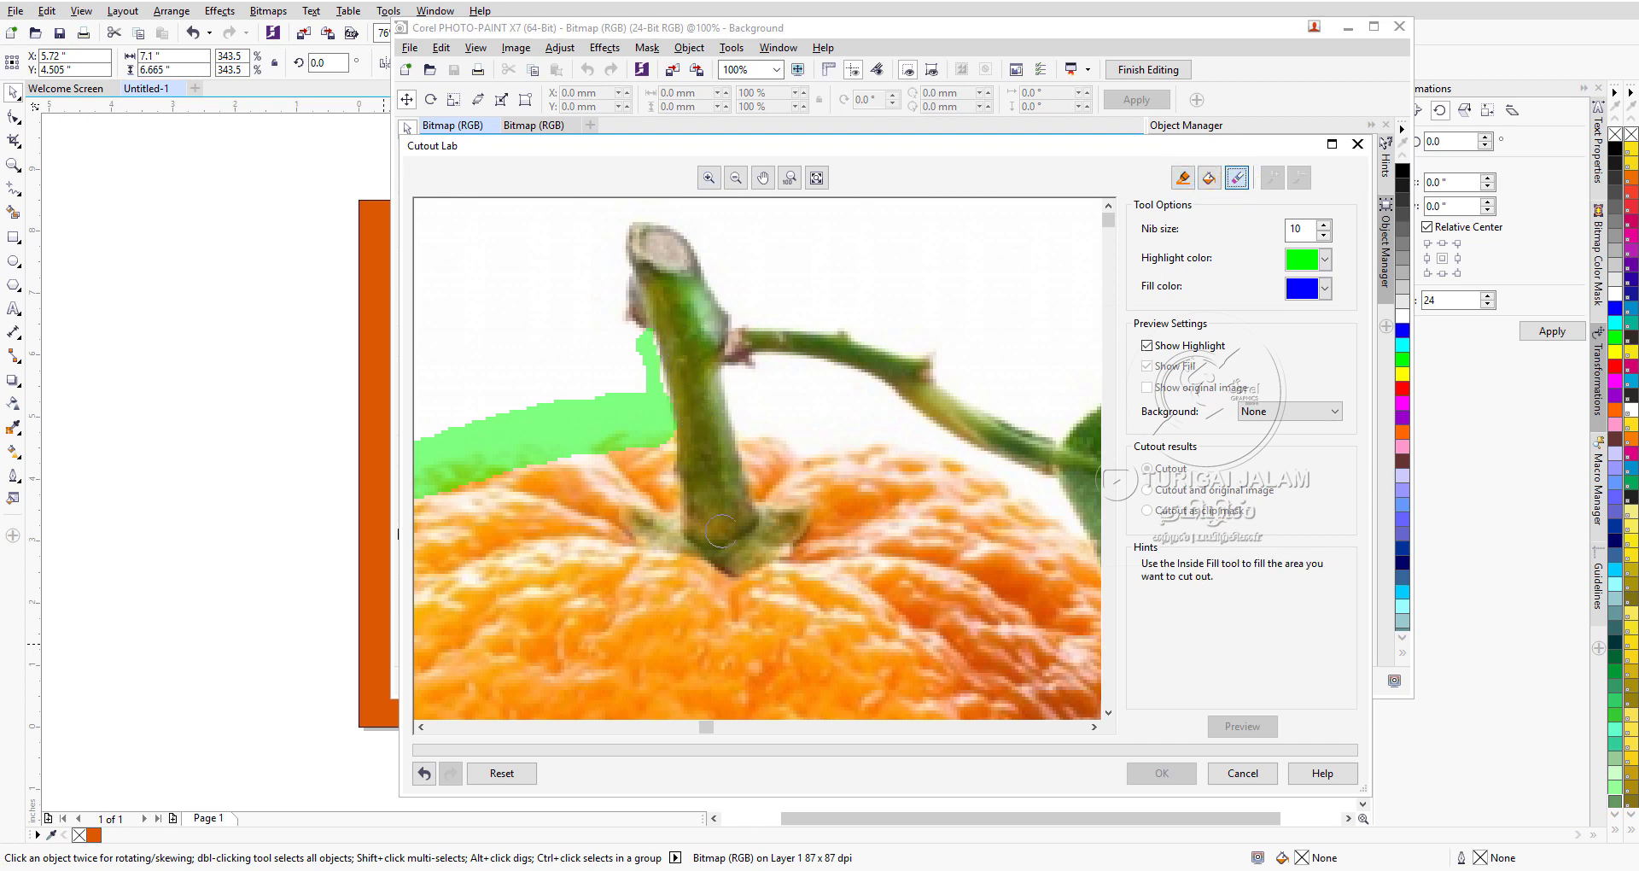
- Highlight around the stem tip, along both sides of the twig and over the orange's top edge as far as the leaf
click(1182, 176)
mouse_move(636, 363)
mouse_down()
mouse_move(616, 324)
mouse_move(613, 236)
mouse_move(658, 220)
mouse_move(744, 304)
mouse_move(934, 343)
mouse_move(988, 387)
mouse_move(972, 378)
mouse_move(987, 369)
mouse_move(952, 370)
mouse_move(1049, 418)
mouse_up()
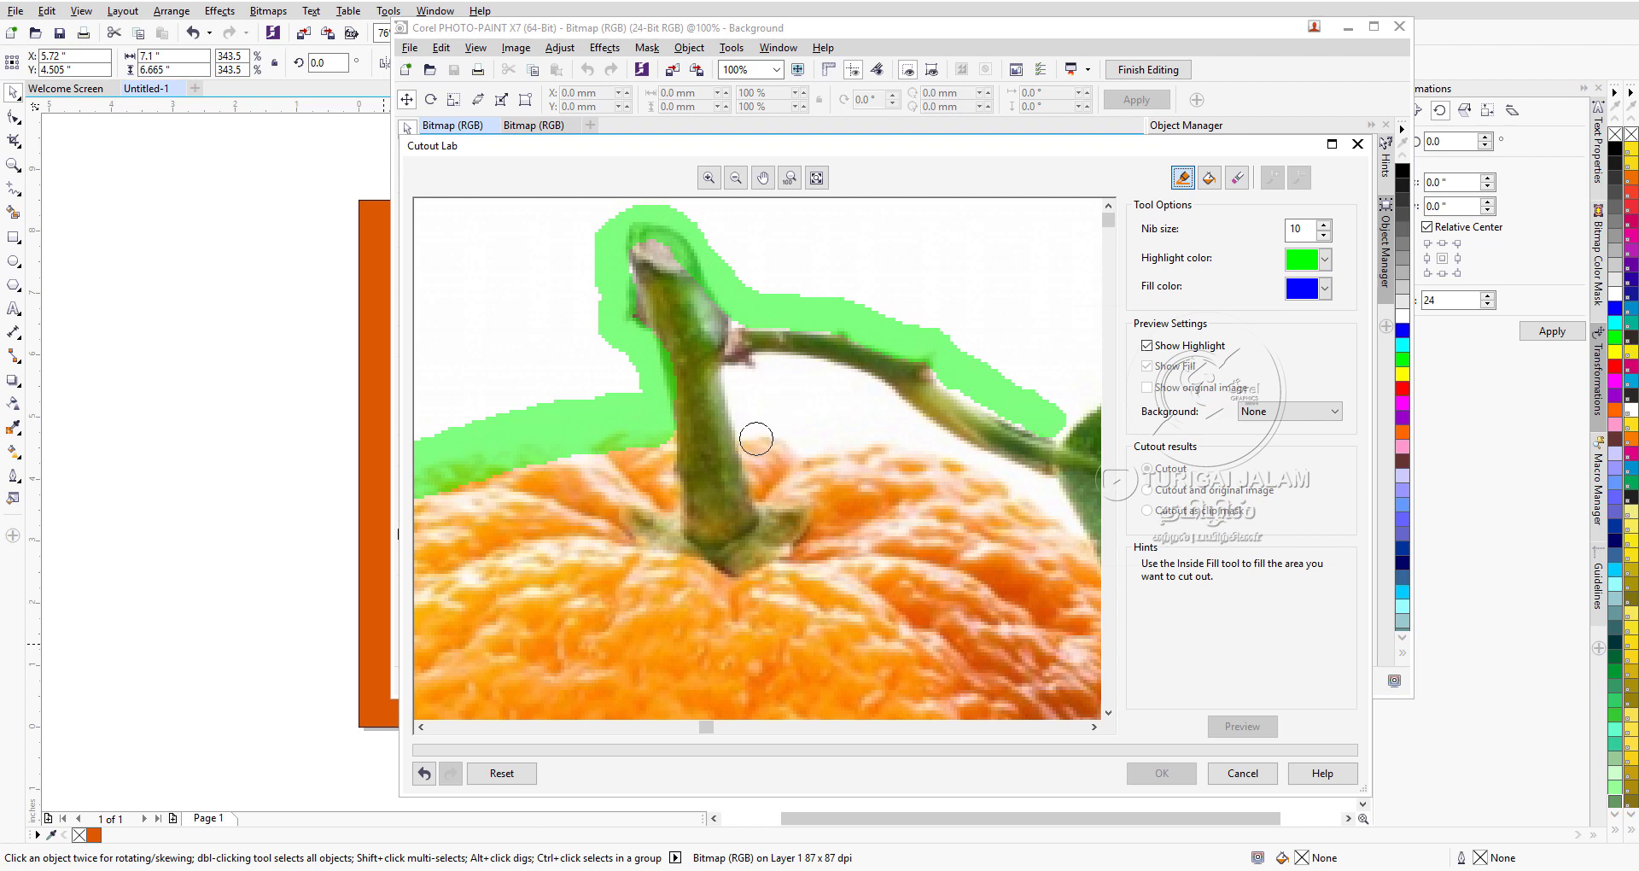
mouse_move(750, 432)
mouse_down()
mouse_move(738, 377)
mouse_move(762, 367)
mouse_move(862, 385)
mouse_up()
drag(891, 402, 1046, 481)
mouse_move(768, 431)
mouse_down()
mouse_move(925, 445)
mouse_move(1062, 510)
mouse_up()
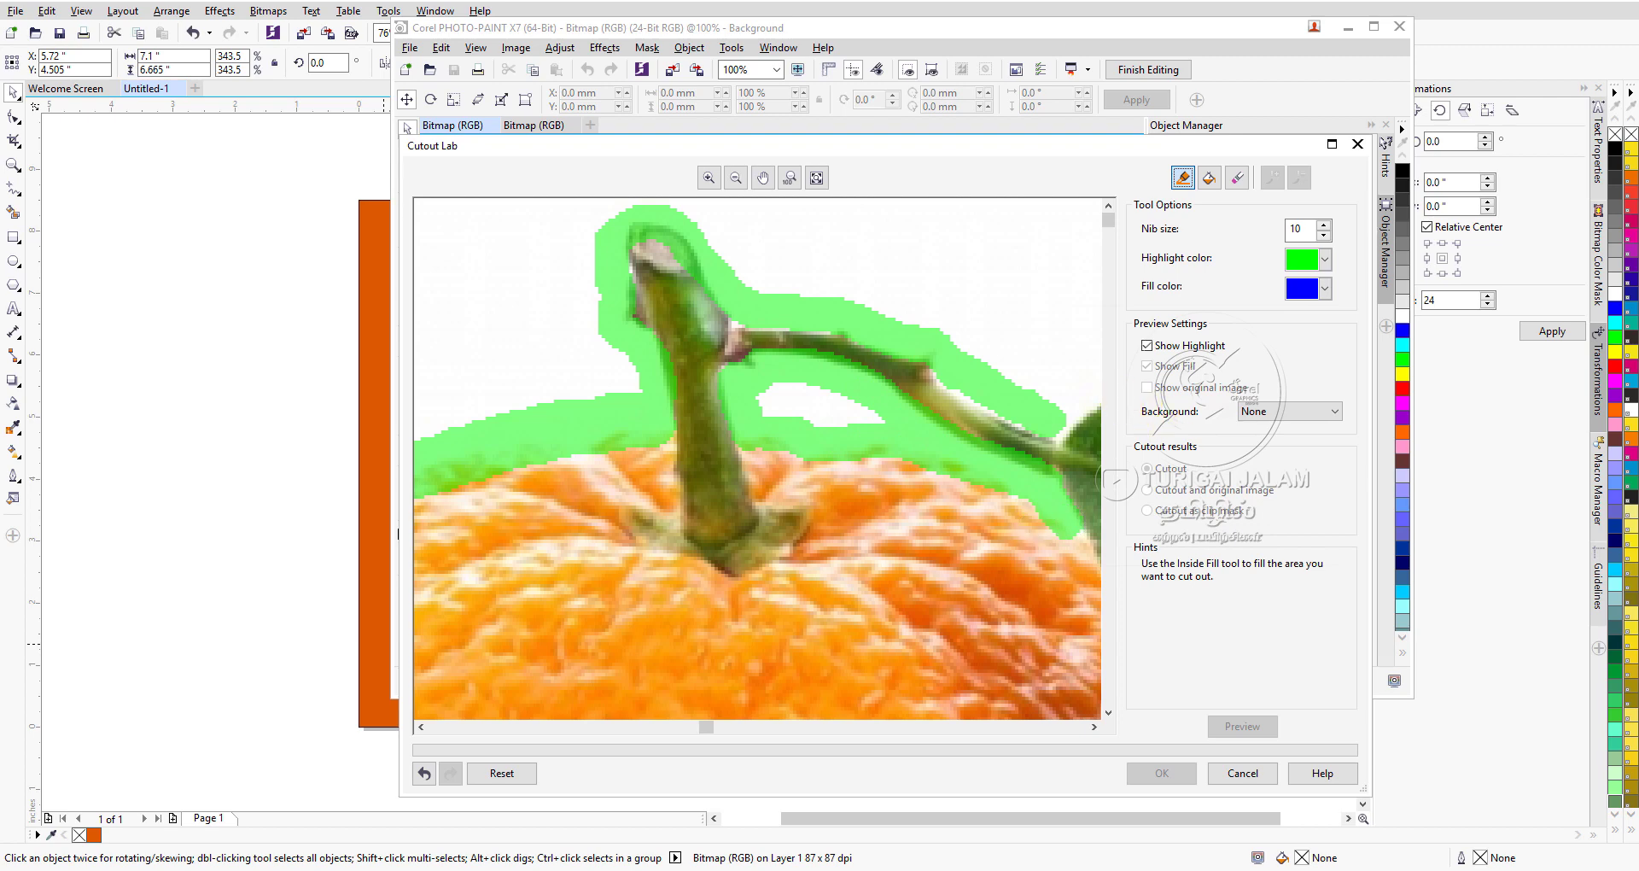
- With the nib size set to 7, erase the excess highlight over the twig and repaint the gaps along its upper edge
click(1237, 177)
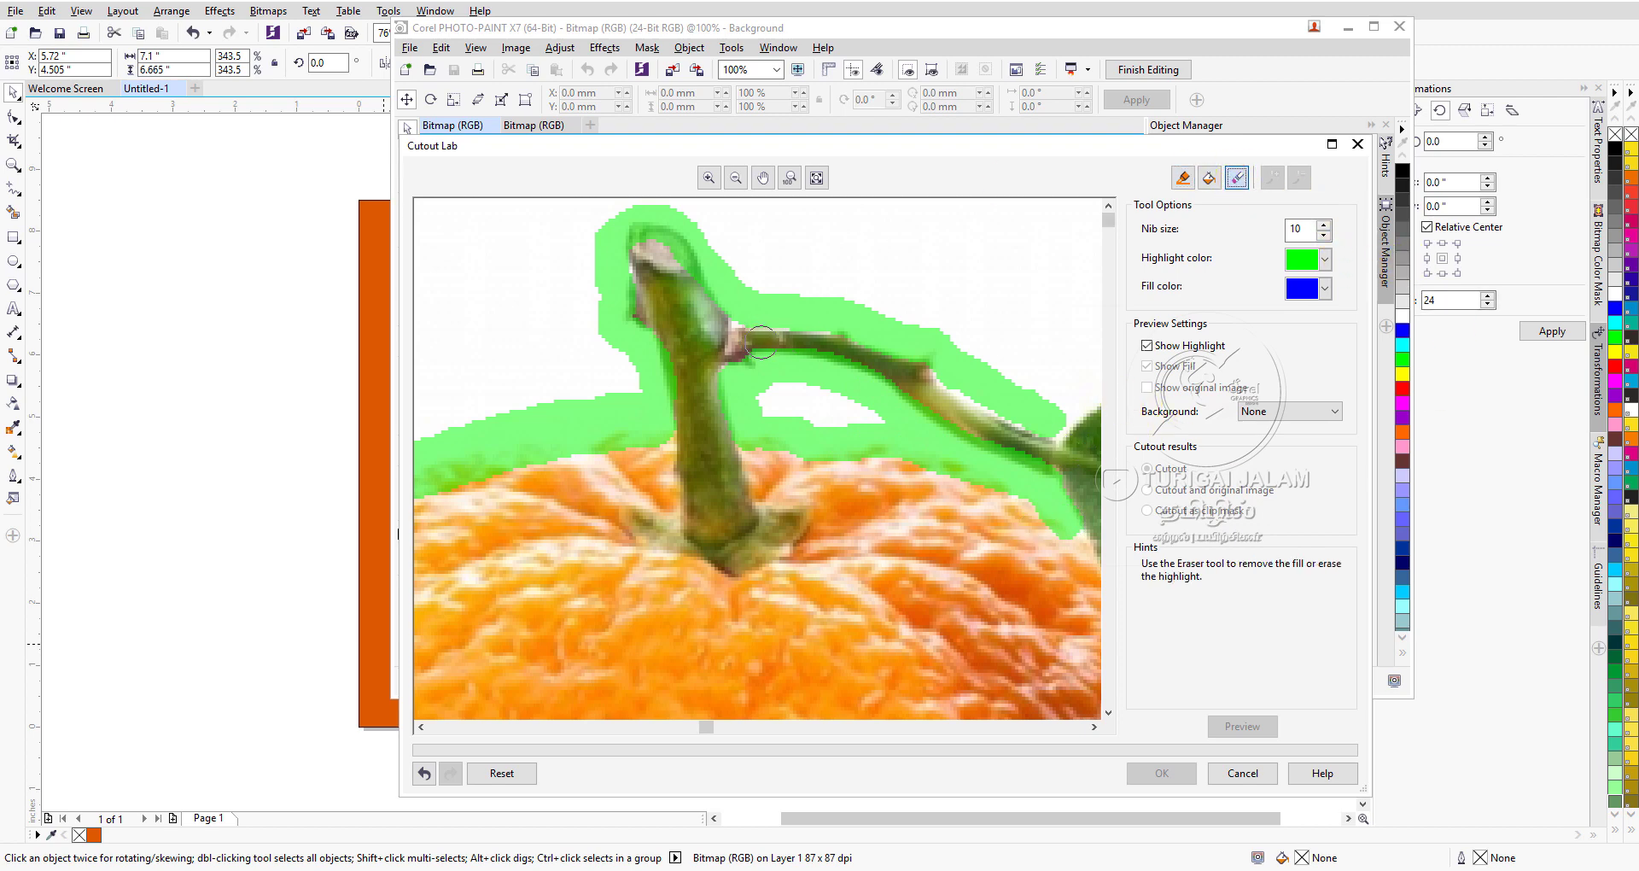
click(1322, 237)
click(1324, 238)
click(1323, 238)
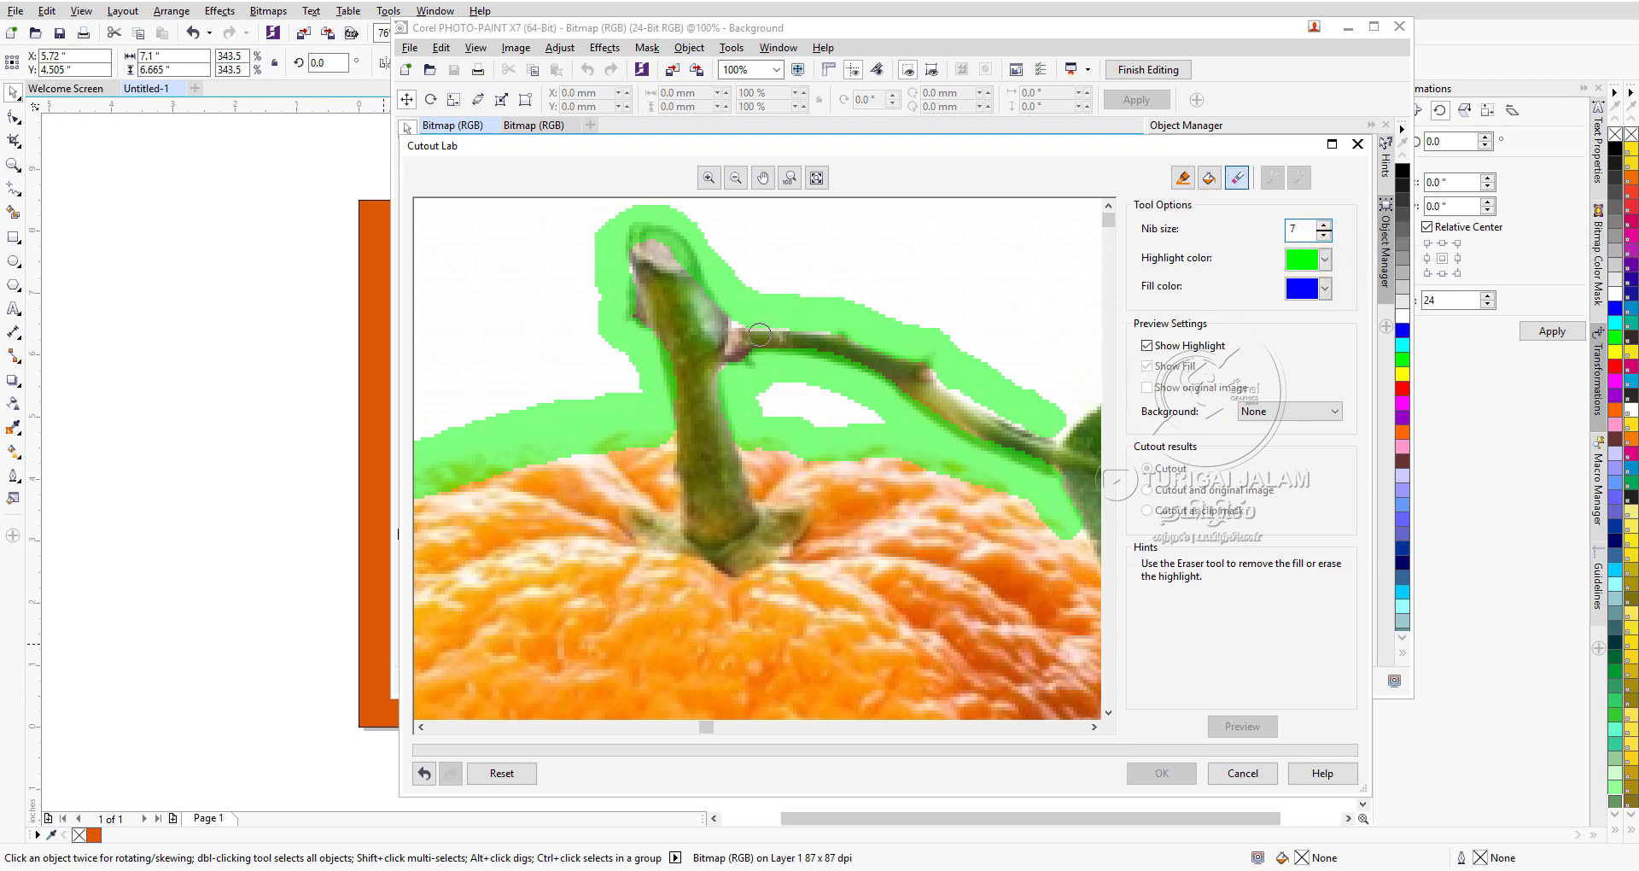
mouse_move(821, 341)
mouse_down()
mouse_move(877, 346)
mouse_move(925, 383)
mouse_up()
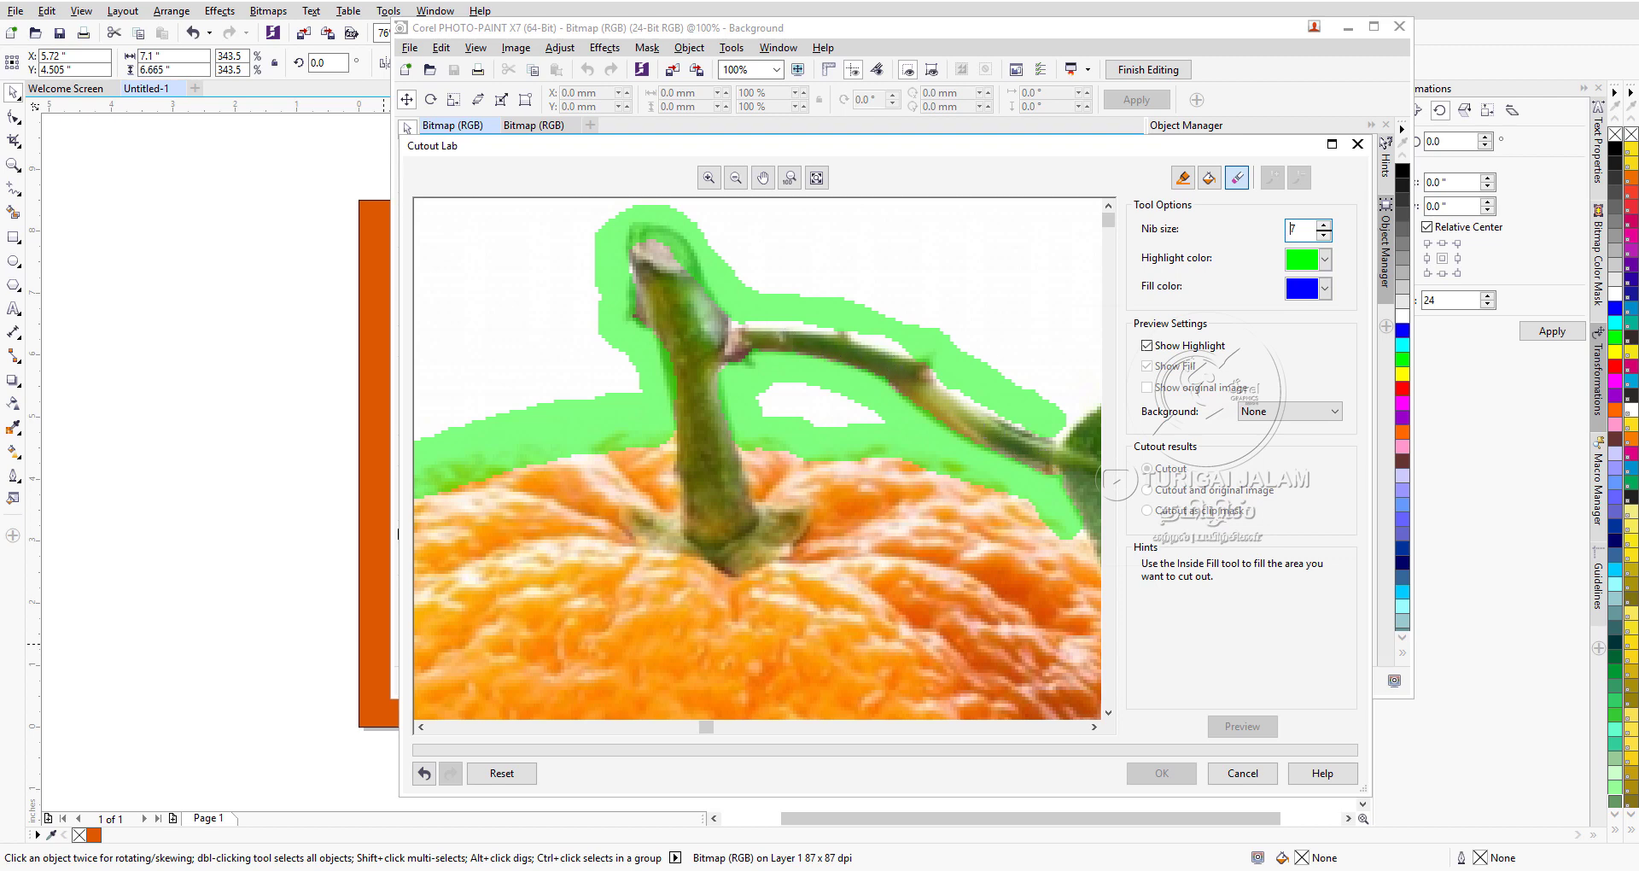
click(1183, 177)
drag(864, 332, 888, 342)
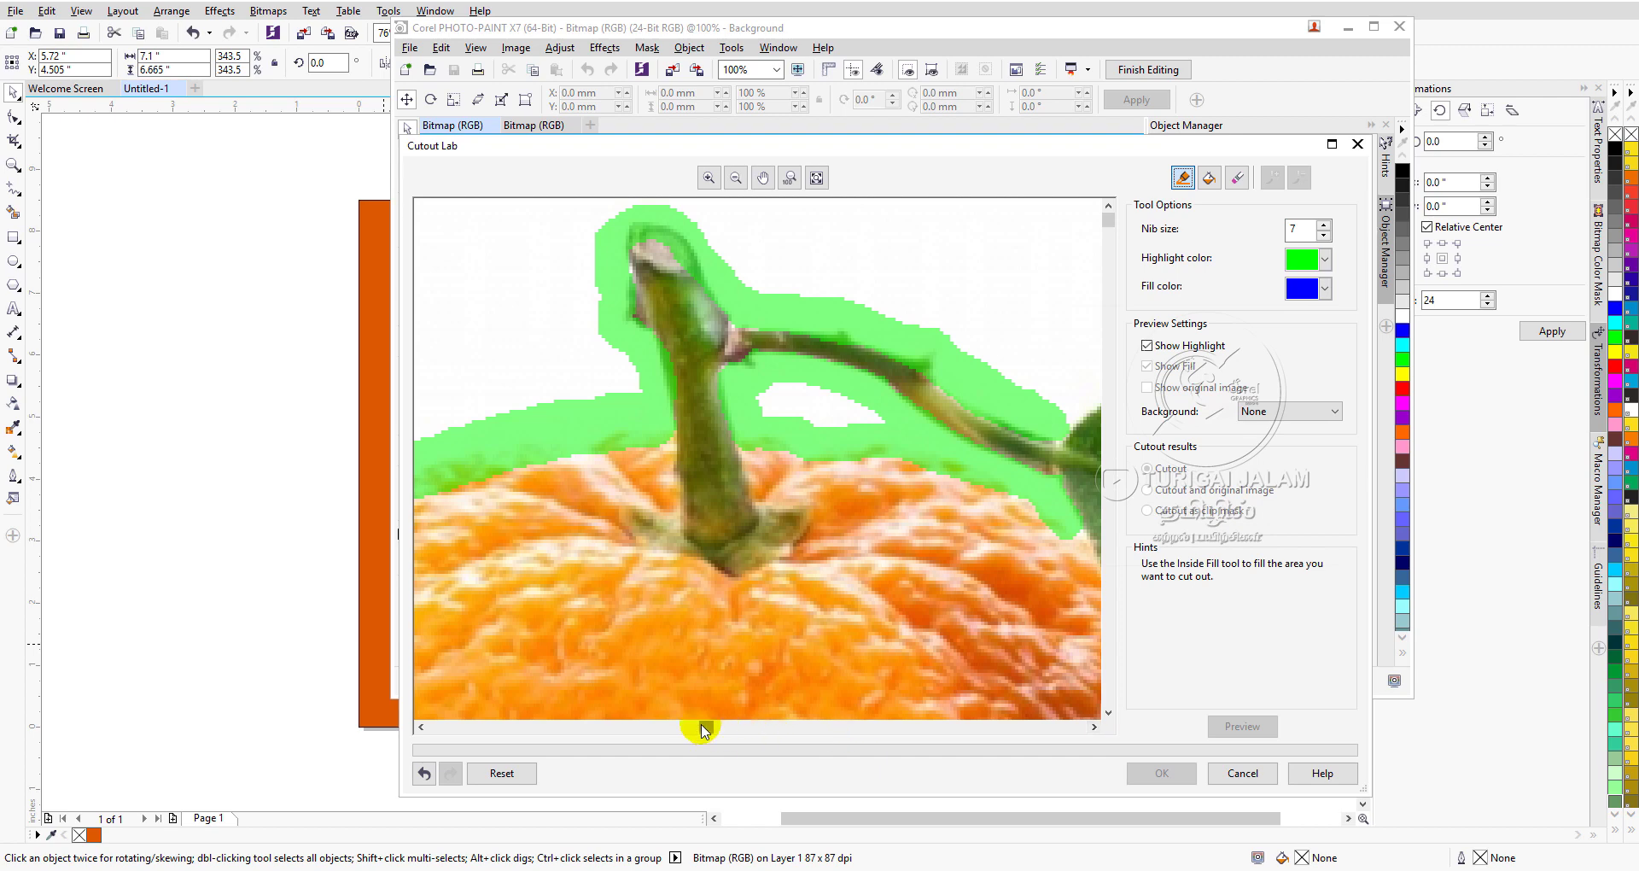
- Highlight the leaf's upper edge in green, starting from where the twig joins the leaf
drag(702, 727, 918, 739)
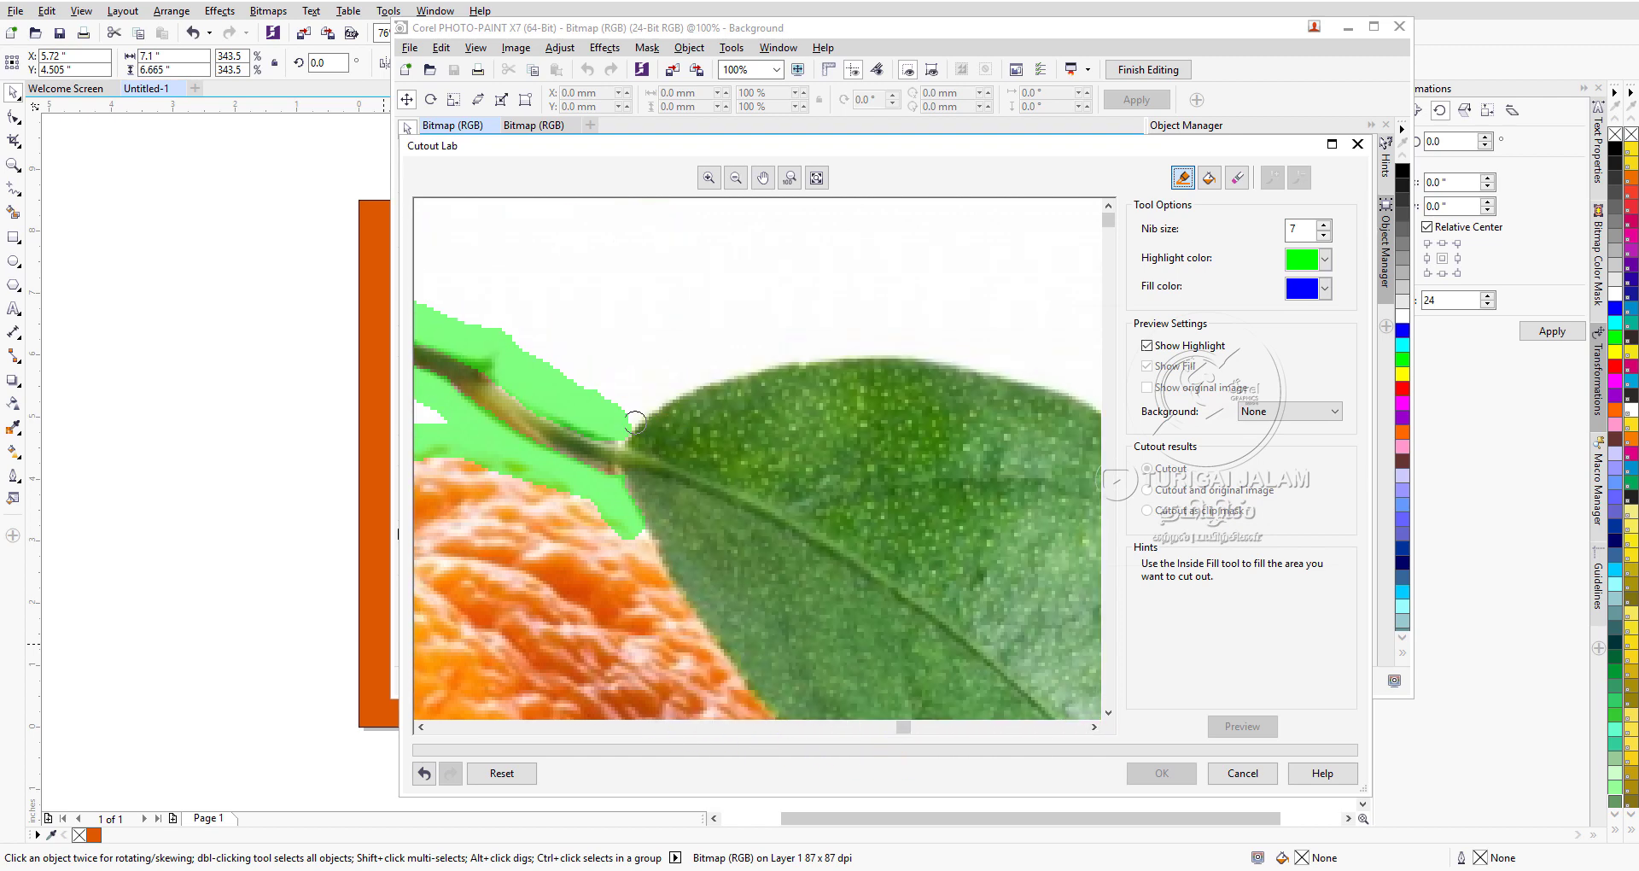
mouse_move(629, 416)
mouse_down()
mouse_move(804, 355)
mouse_move(968, 353)
mouse_up()
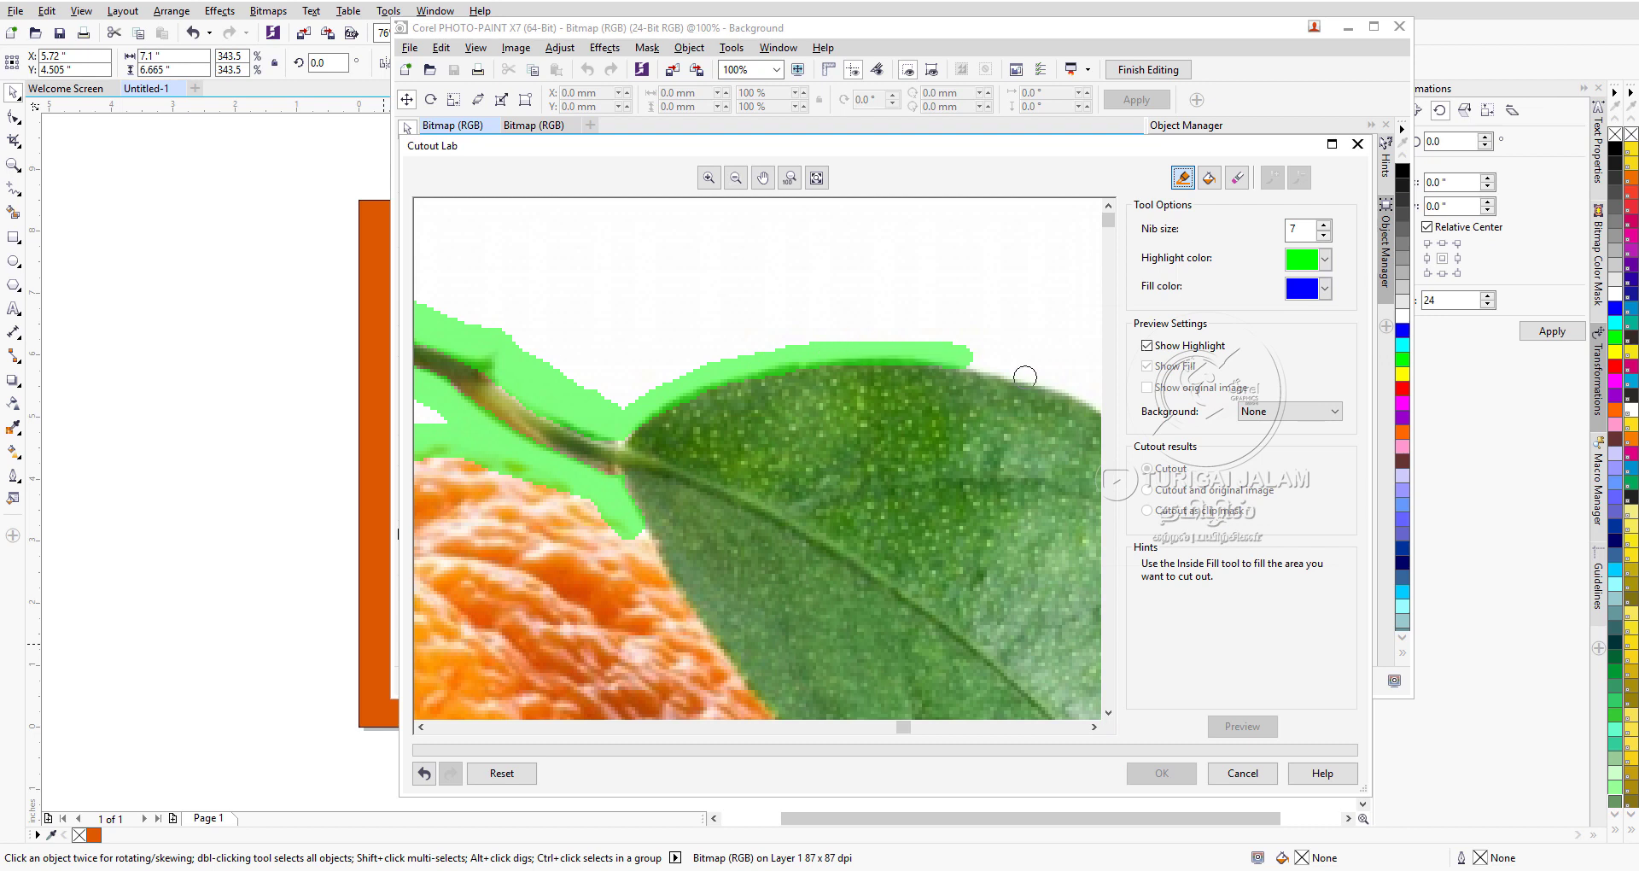
click(1095, 728)
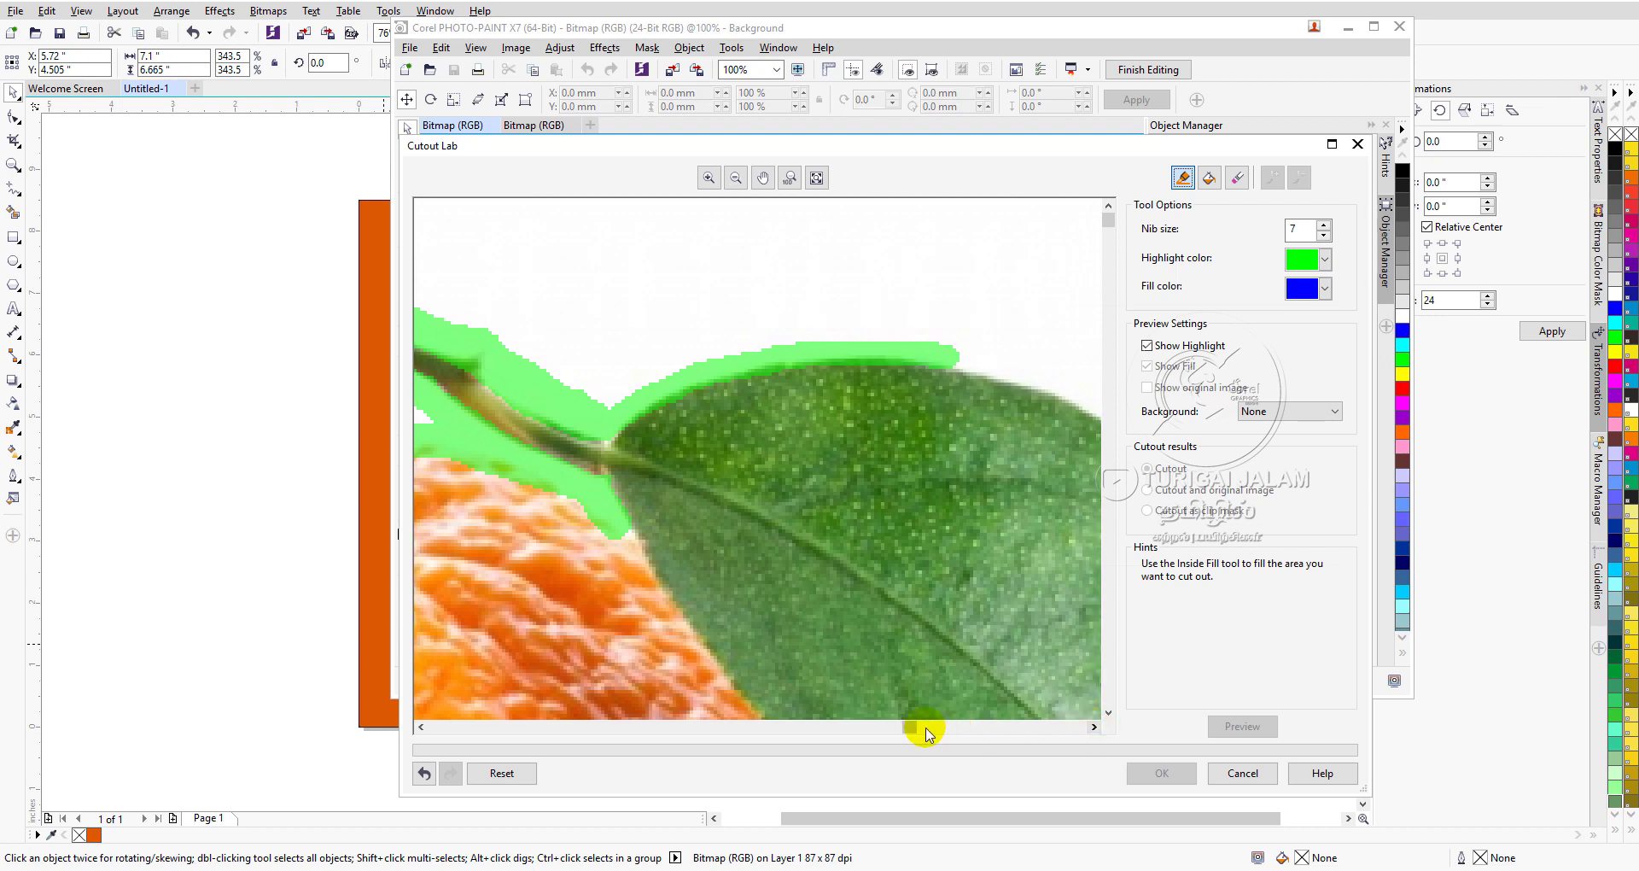
drag(906, 728, 988, 729)
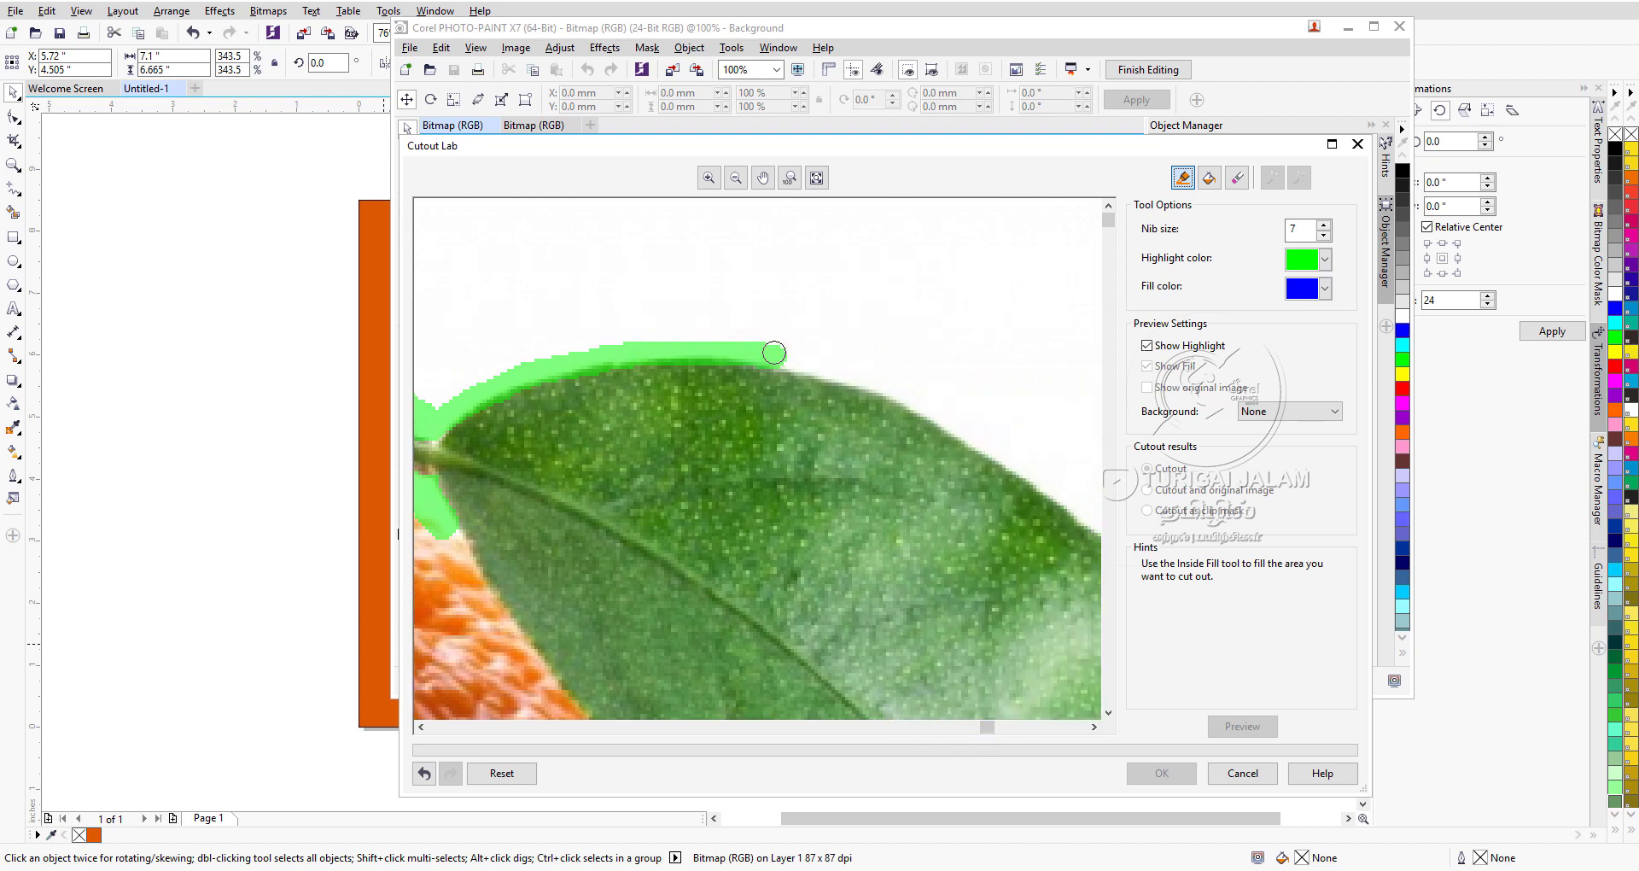
drag(774, 352, 1063, 483)
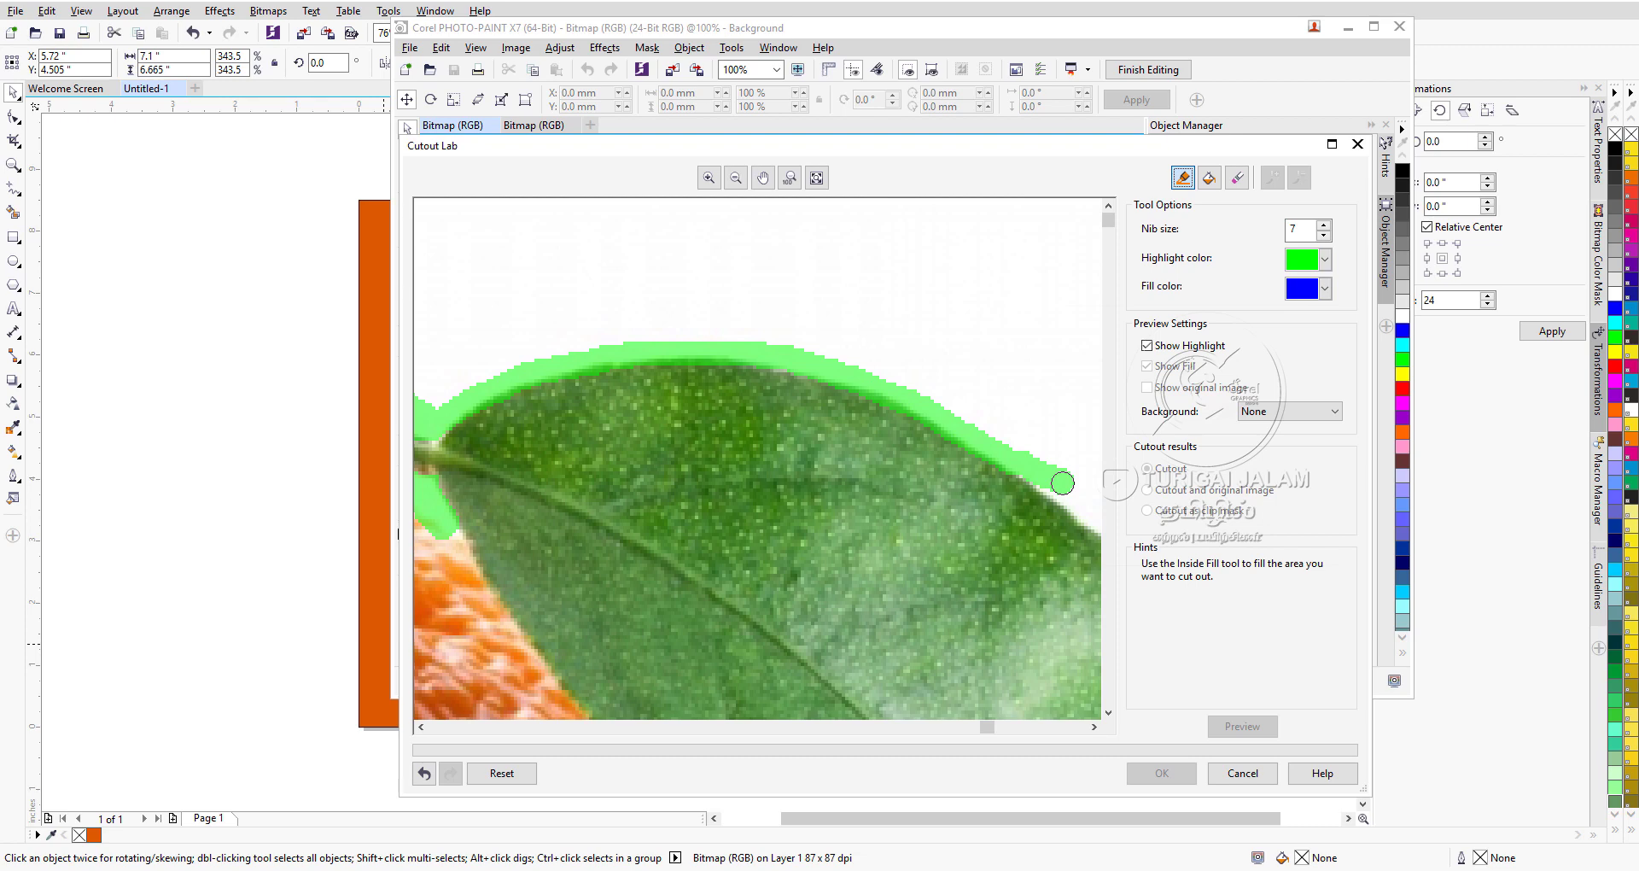
- Continue the highlight down the leaf's right edge and around its lower tip to where the leaf meets the orange
drag(1108, 218, 1108, 288)
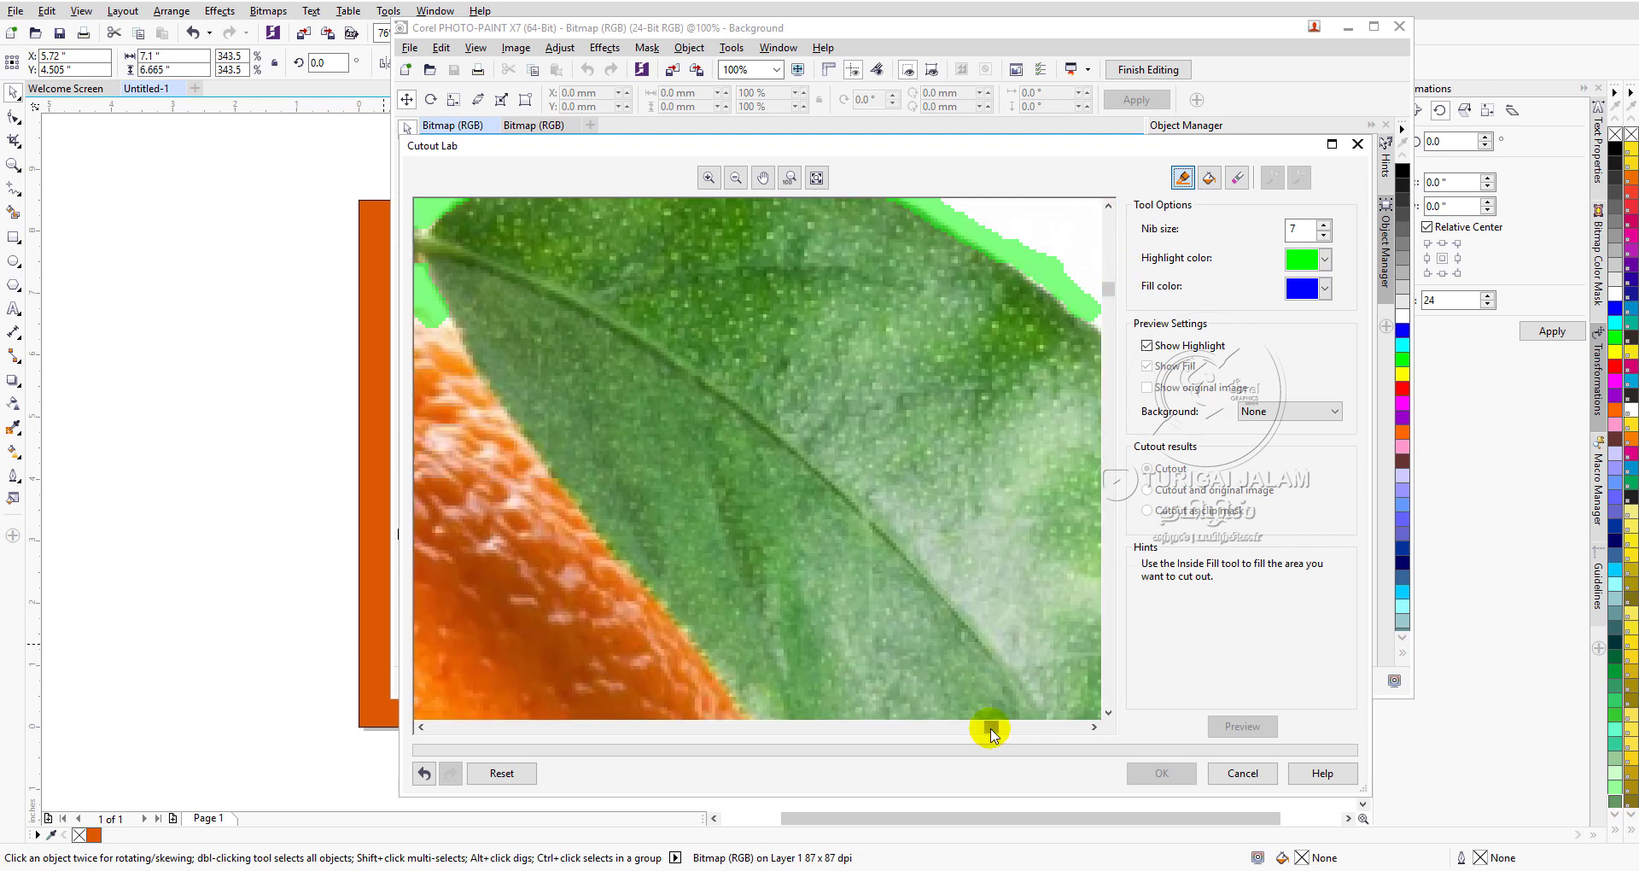
drag(989, 725, 1068, 727)
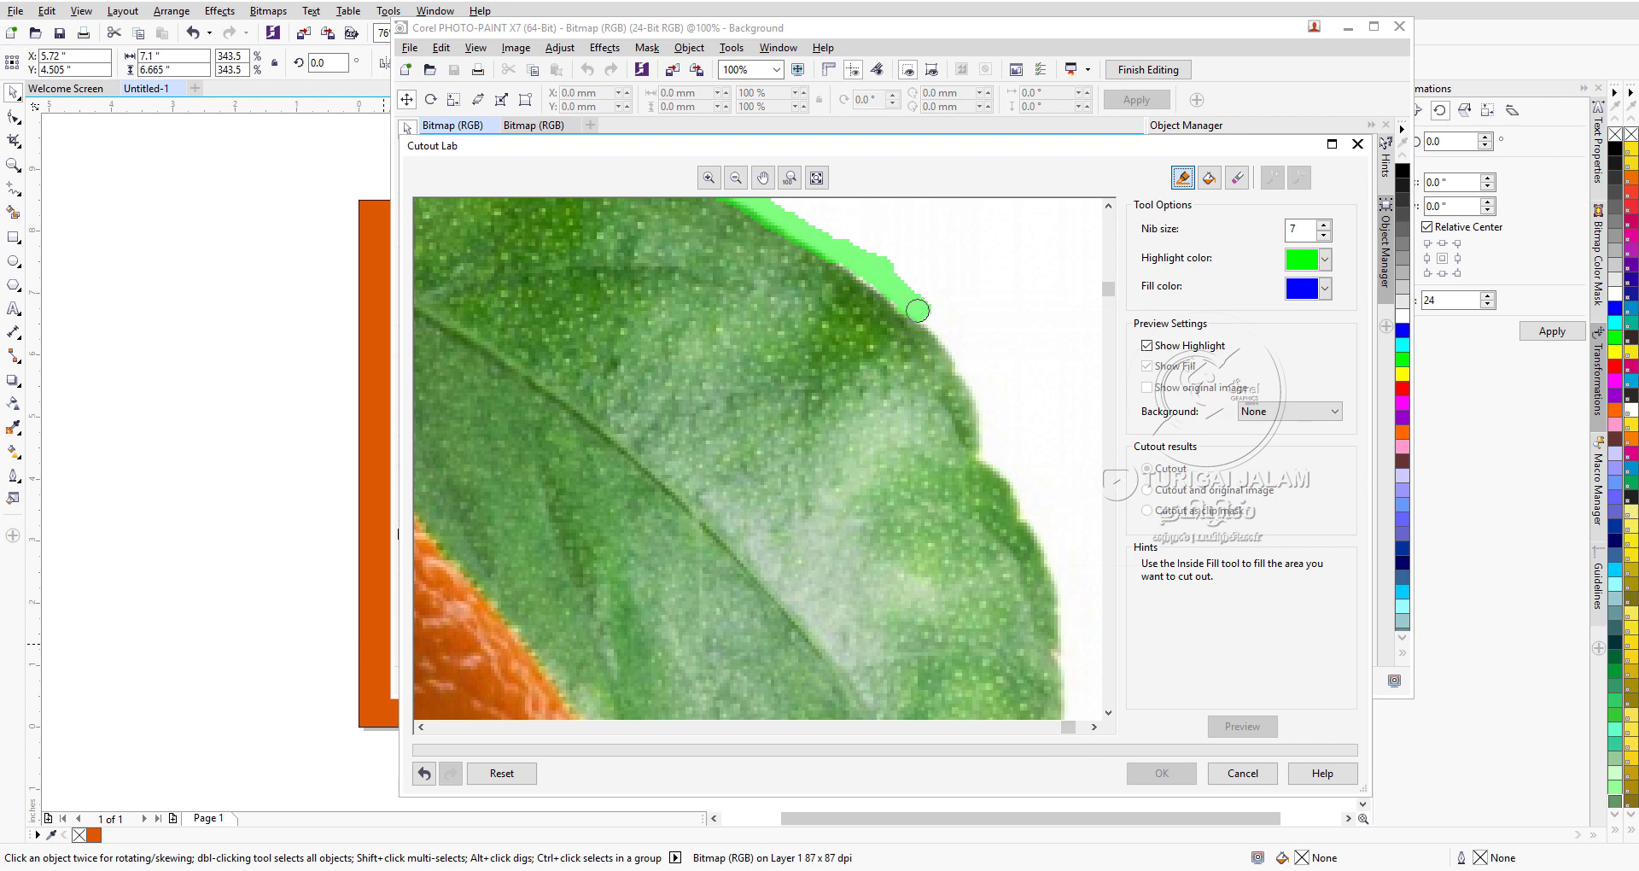
mouse_move(917, 310)
mouse_down()
mouse_move(968, 368)
mouse_move(1073, 647)
mouse_up()
mouse_move(1108, 289)
mouse_down()
mouse_move(1109, 409)
mouse_move(1135, 370)
mouse_move(1131, 388)
mouse_move(1077, 408)
mouse_move(1076, 613)
mouse_up()
drag(1055, 557, 1053, 665)
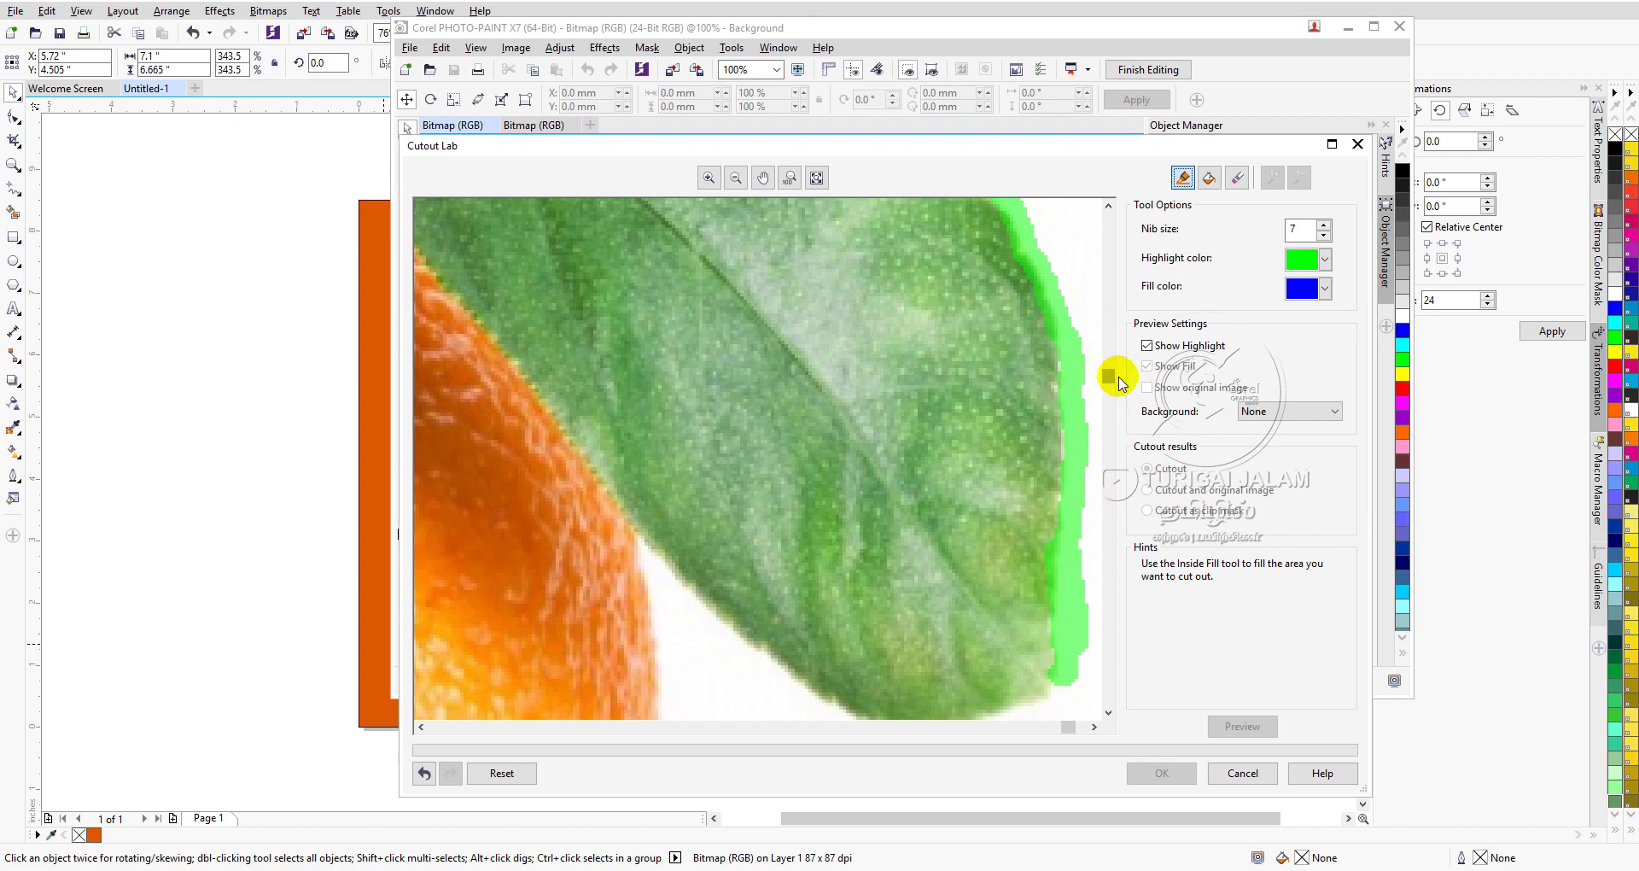
drag(1107, 379, 1120, 441)
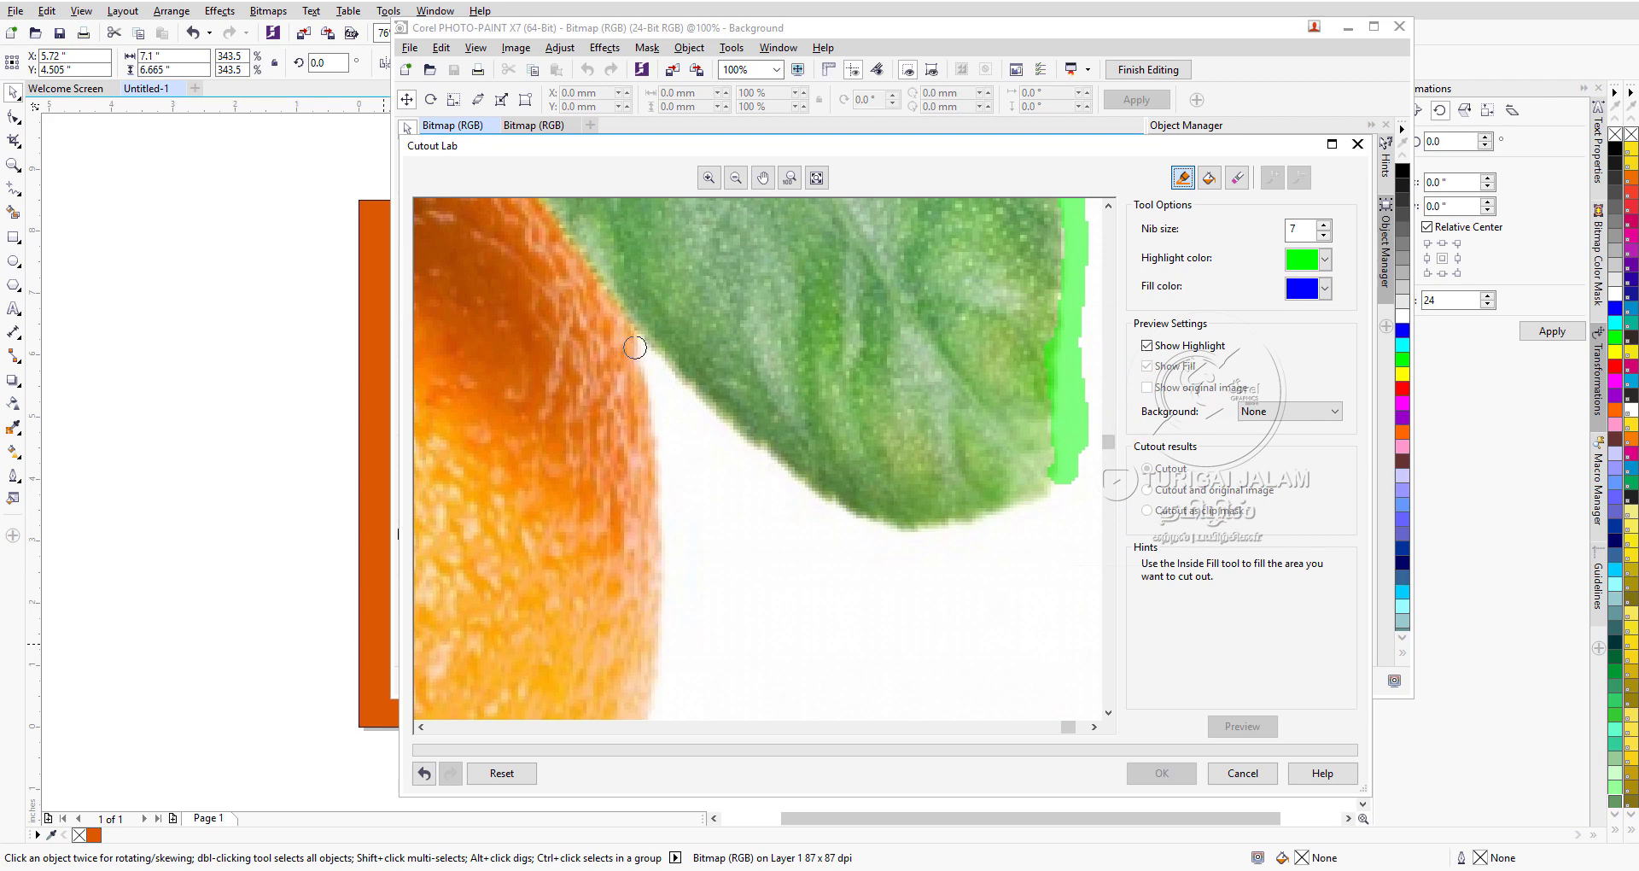
mouse_move(642, 340)
mouse_down()
mouse_move(740, 452)
mouse_move(834, 522)
mouse_move(955, 541)
mouse_move(1066, 484)
mouse_up()
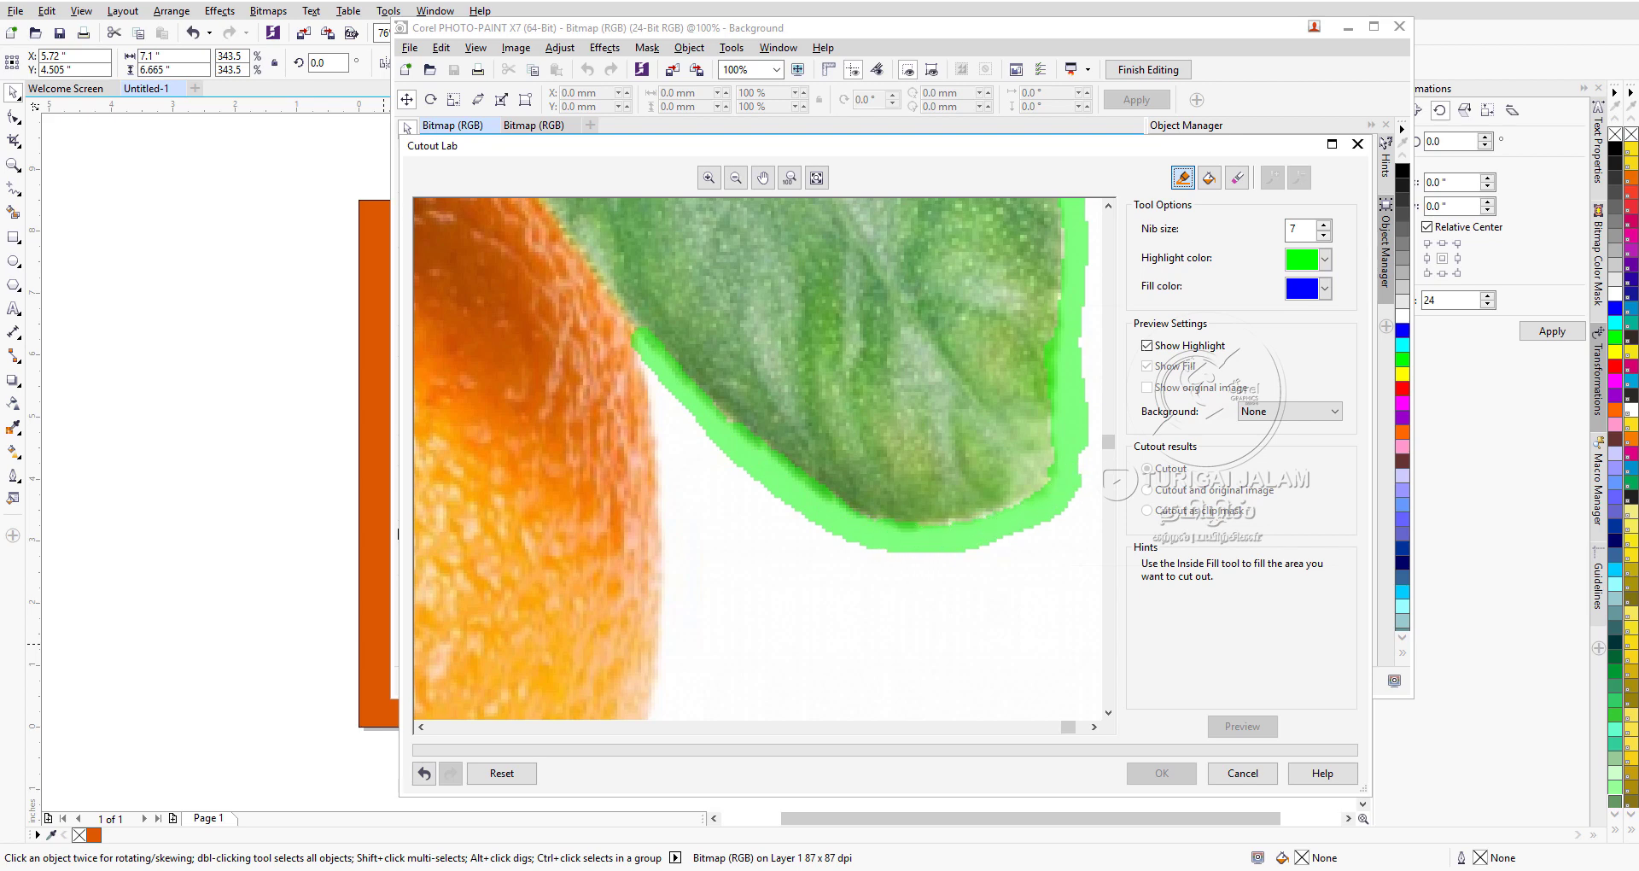
- Highlight the orange's right edge from below the leaf down along its lower-right curve
drag(655, 362, 671, 405)
drag(1108, 440, 1108, 502)
drag(655, 207, 680, 331)
mouse_move(667, 265)
mouse_down()
mouse_move(675, 398)
mouse_move(611, 696)
mouse_move(627, 707)
mouse_up()
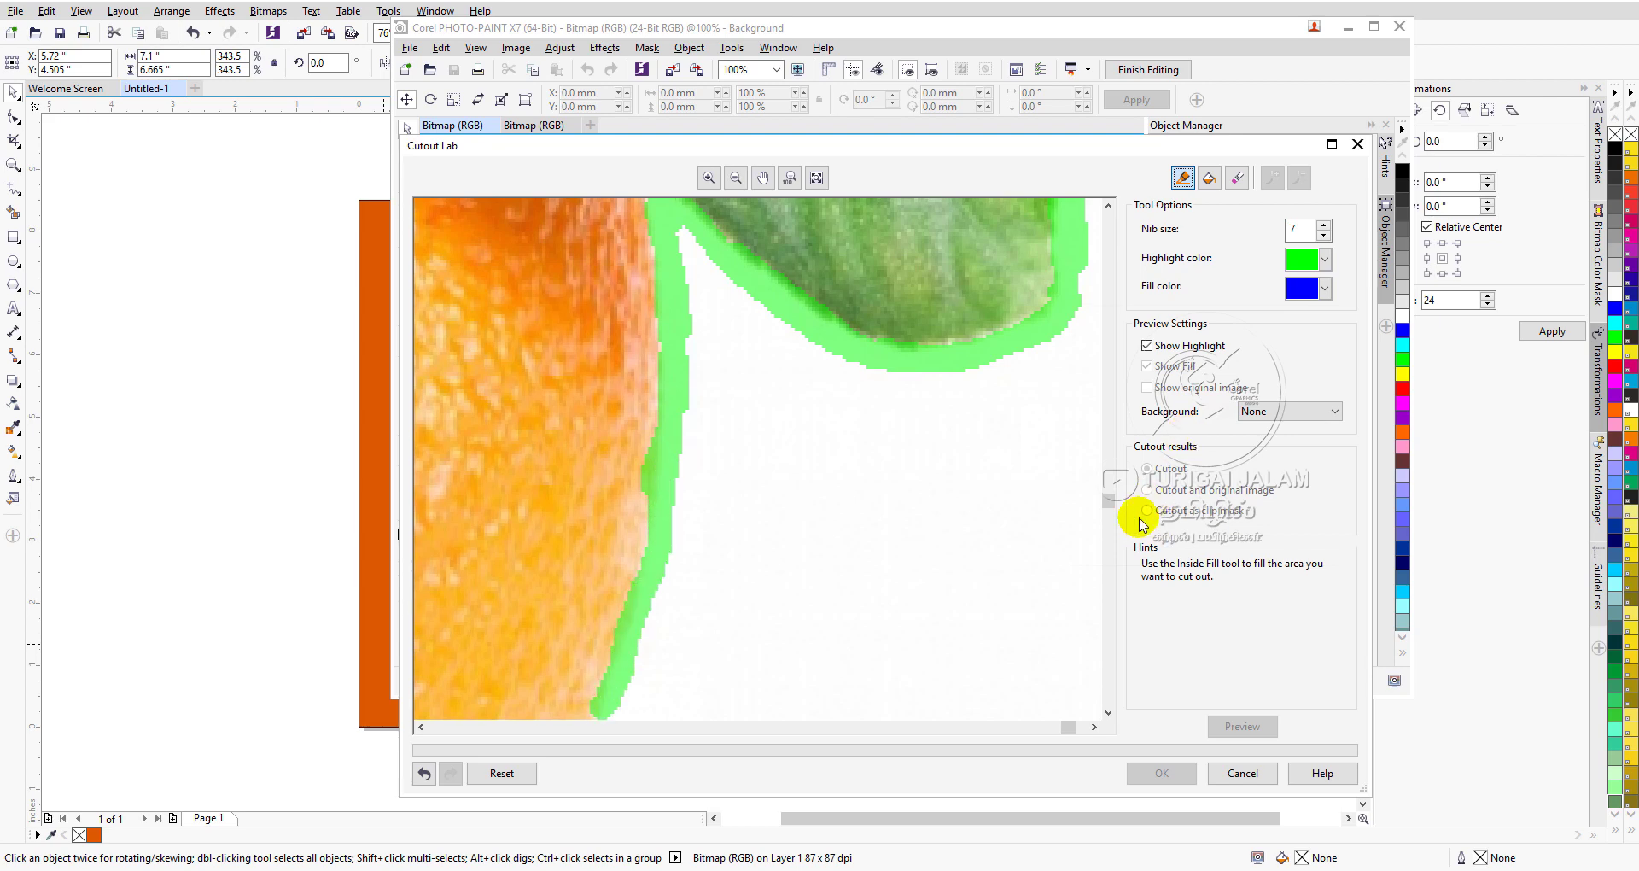
drag(1107, 500, 1109, 594)
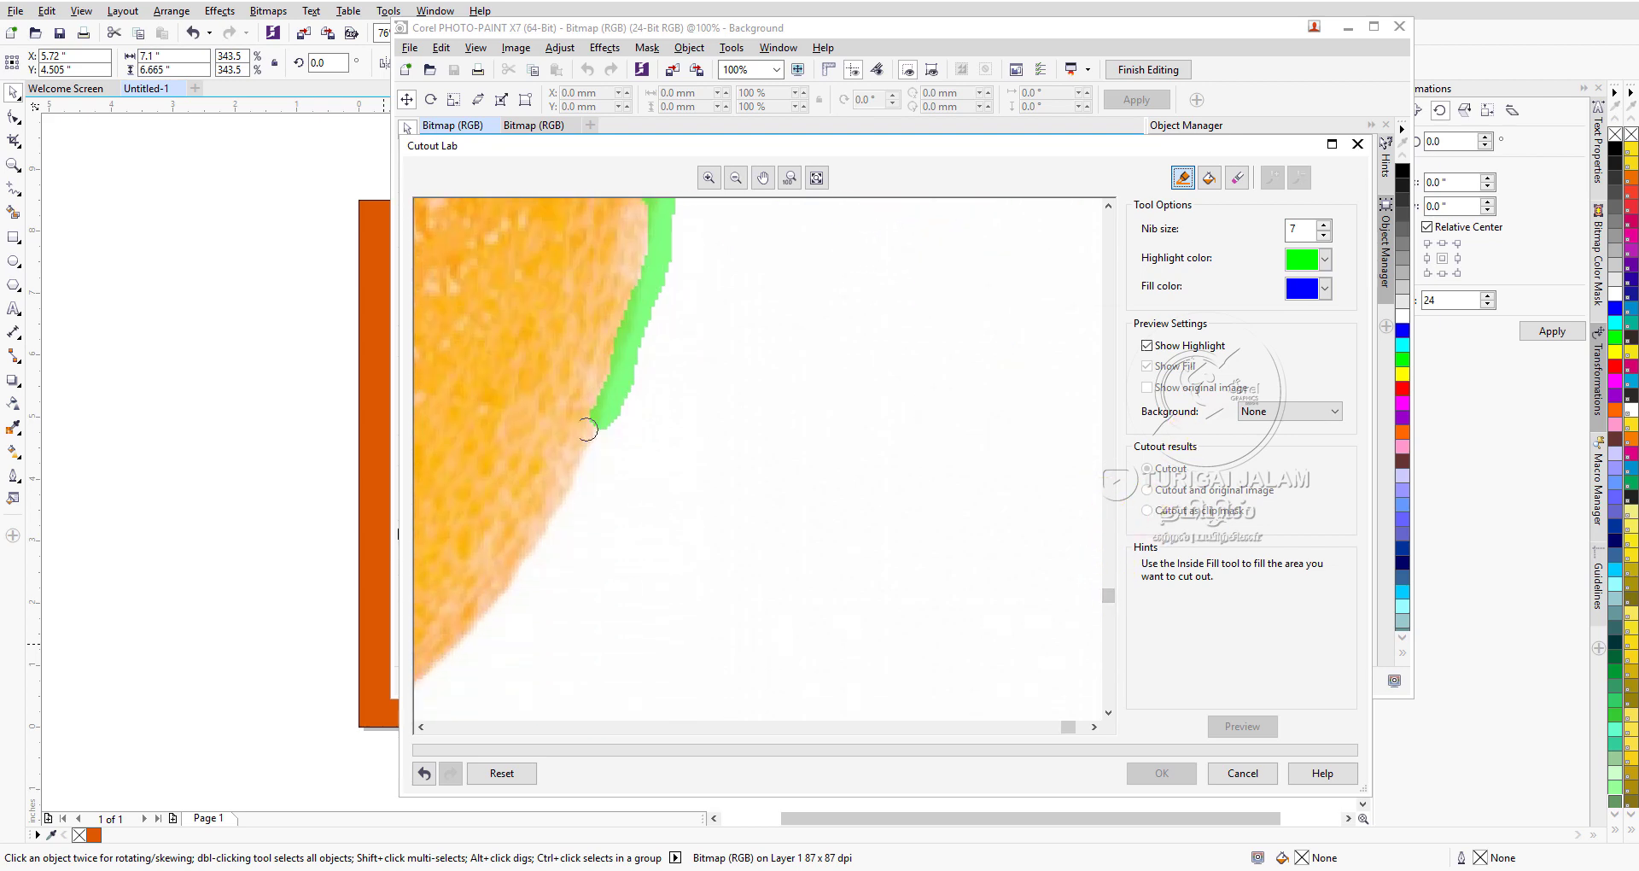
drag(602, 415, 506, 618)
mouse_move(546, 553)
mouse_down()
mouse_move(480, 656)
mouse_move(432, 693)
mouse_up()
drag(504, 602, 416, 690)
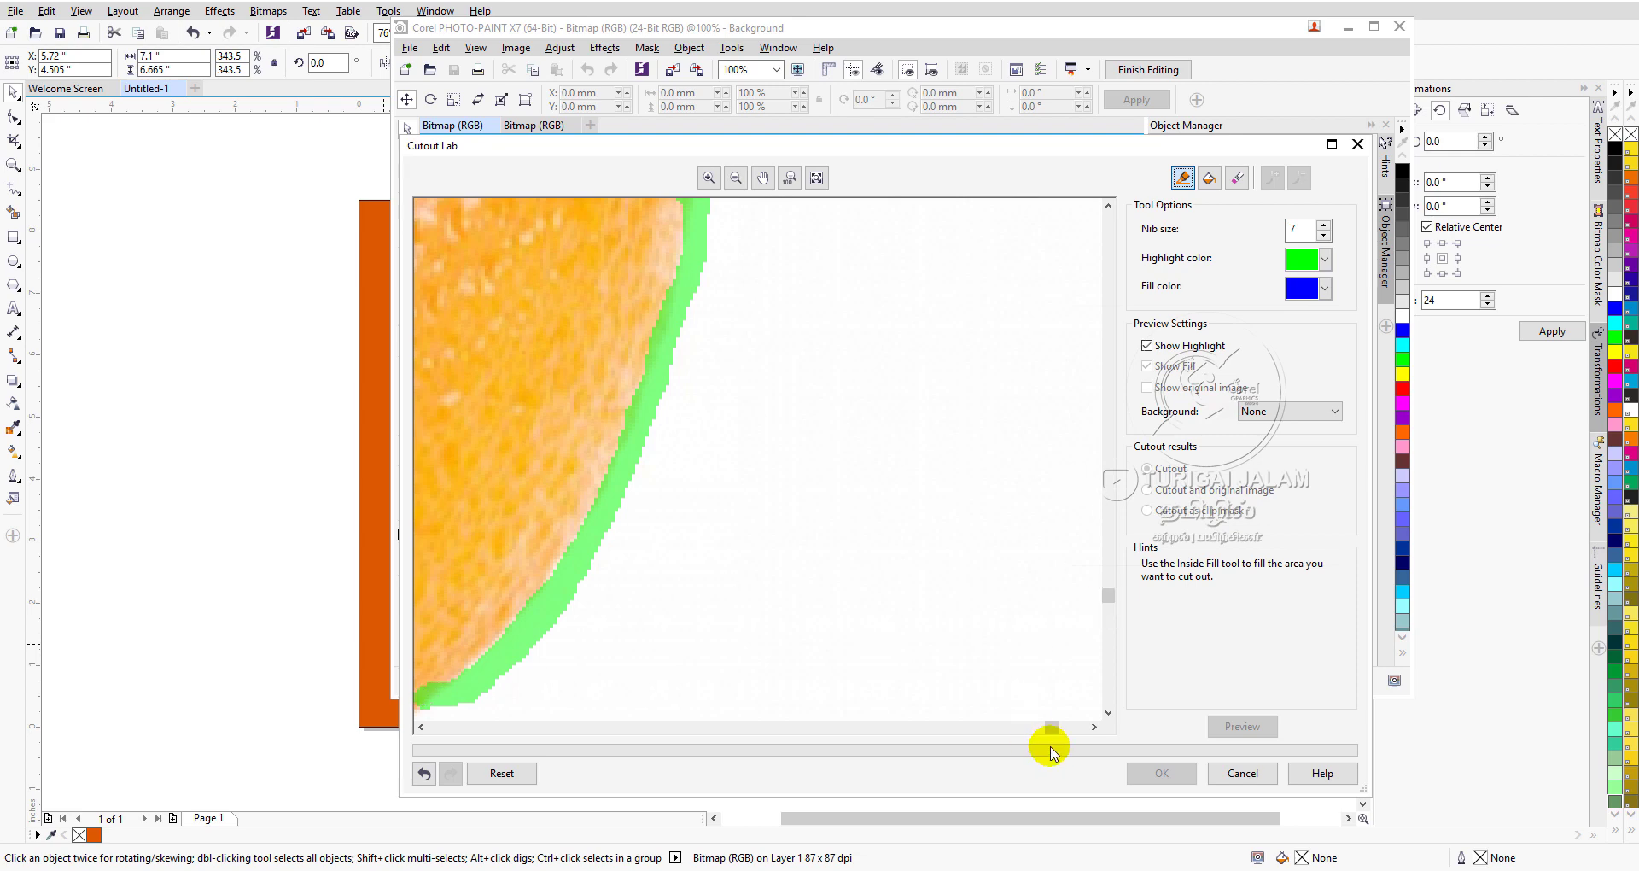
- Highlight the orange's bottom edge from the lower-right curve across the shadow to the lower-left side
drag(1052, 727, 982, 730)
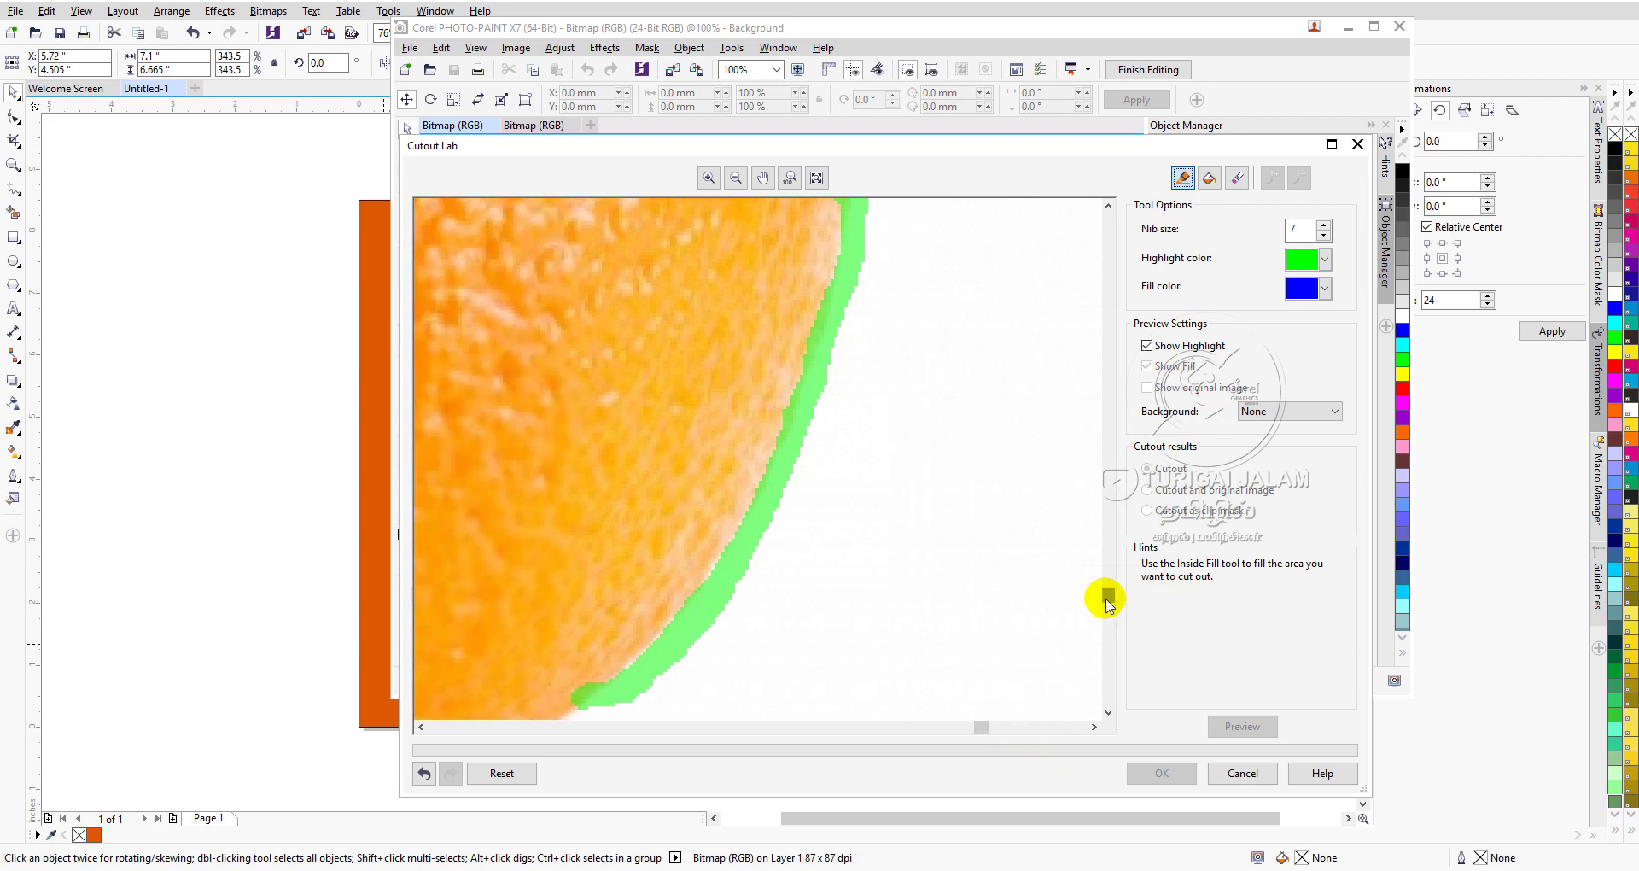
drag(1105, 597, 1096, 694)
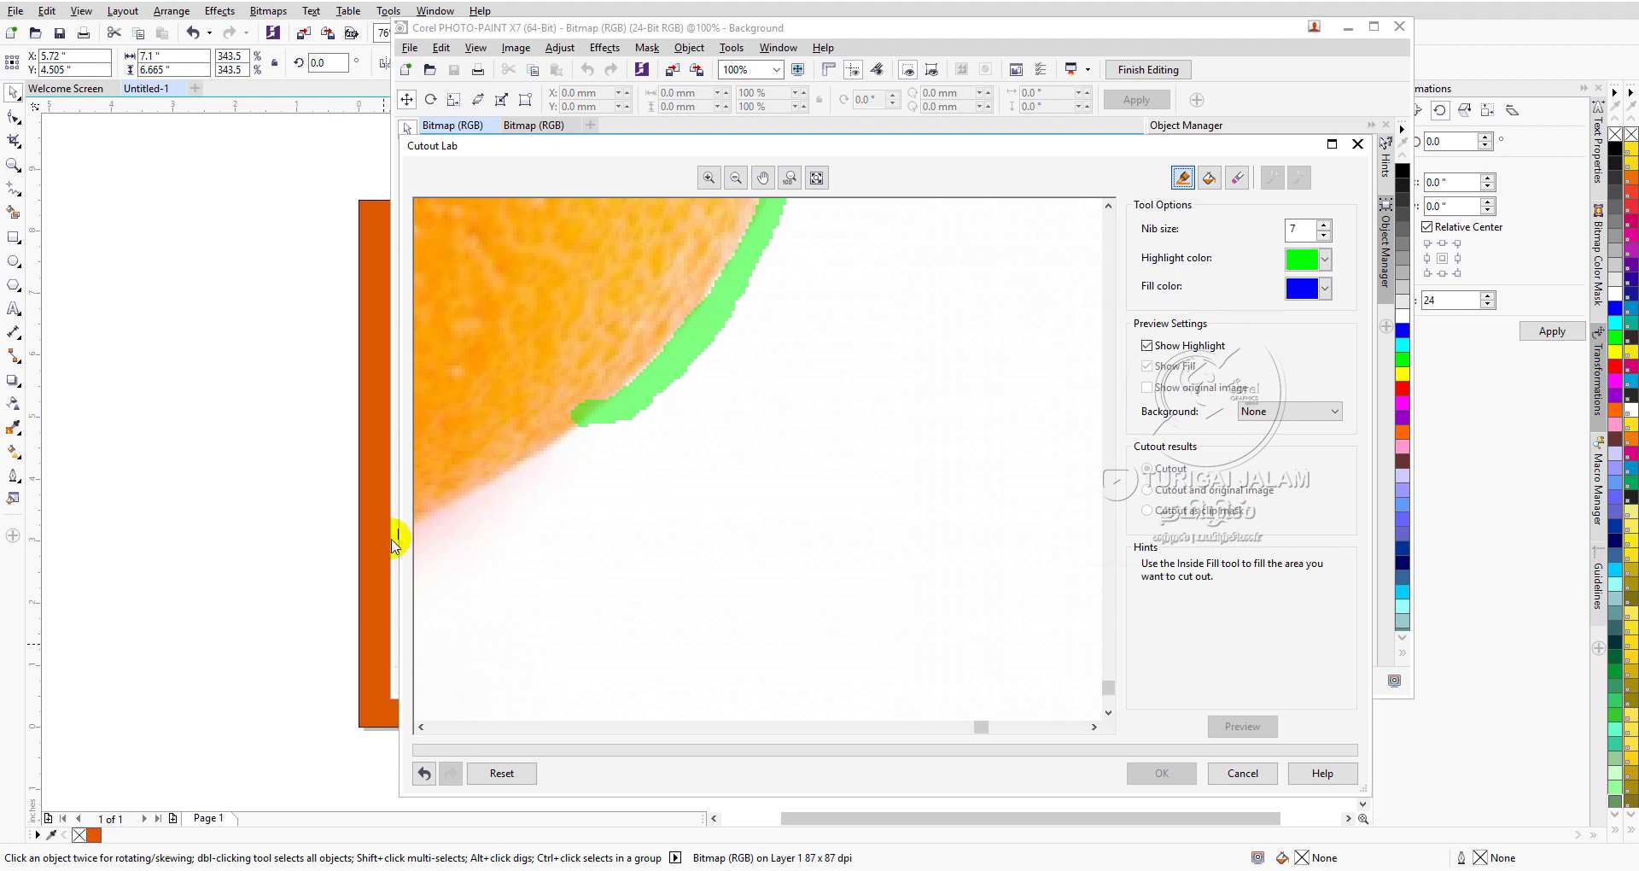
mouse_move(422, 527)
mouse_down()
mouse_move(568, 463)
mouse_move(617, 413)
mouse_move(554, 461)
mouse_up()
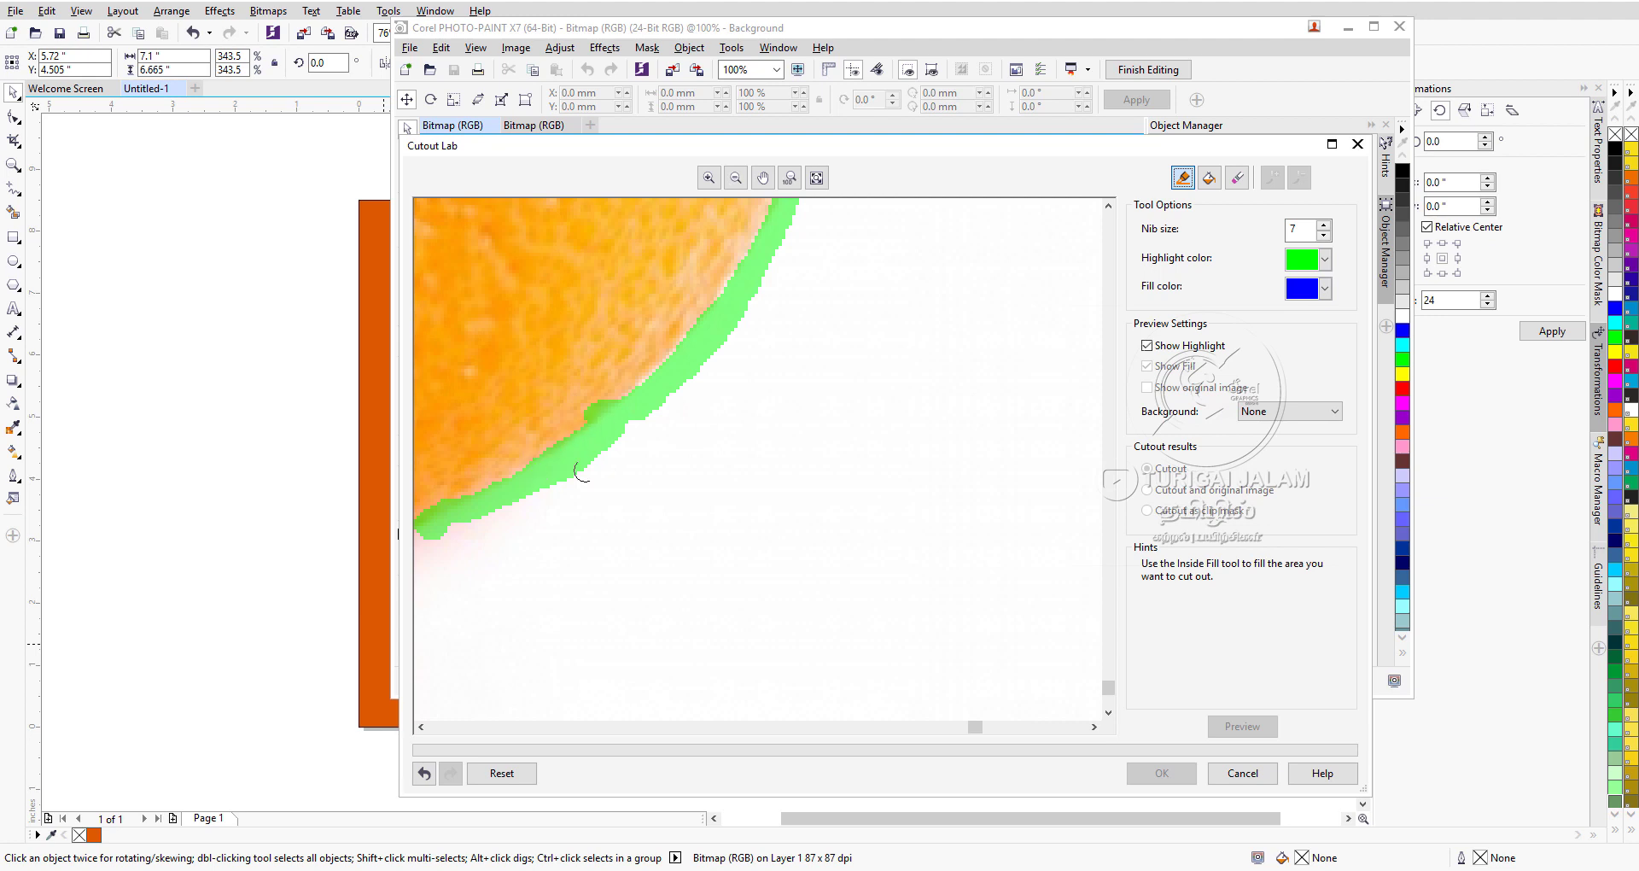
drag(975, 726, 744, 713)
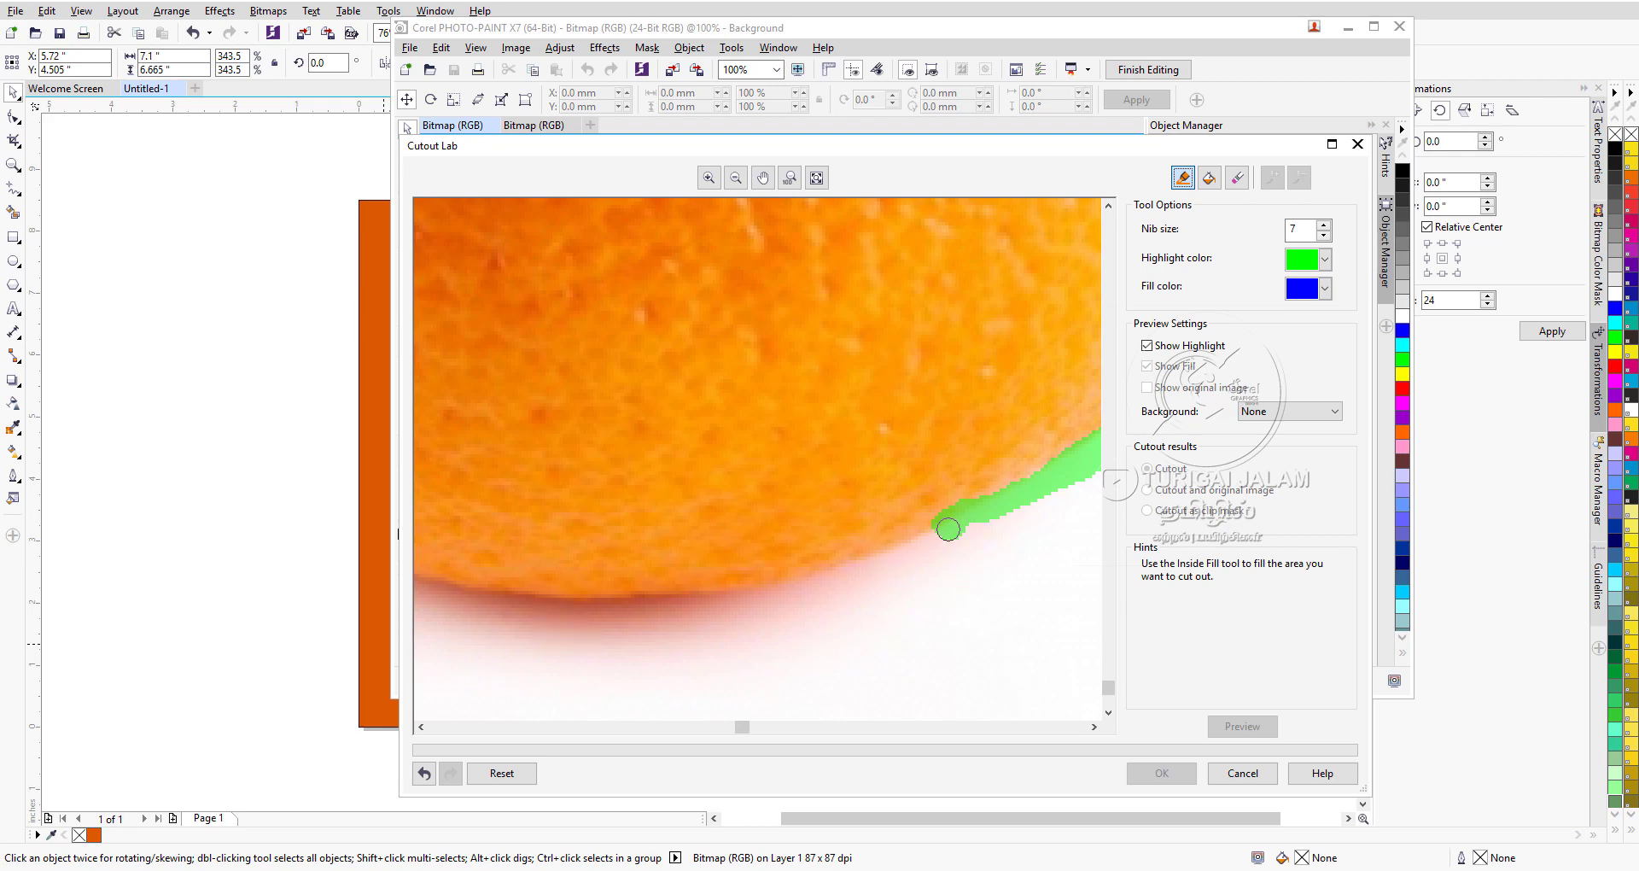
drag(947, 529, 579, 609)
drag(472, 589, 423, 582)
drag(715, 728, 589, 727)
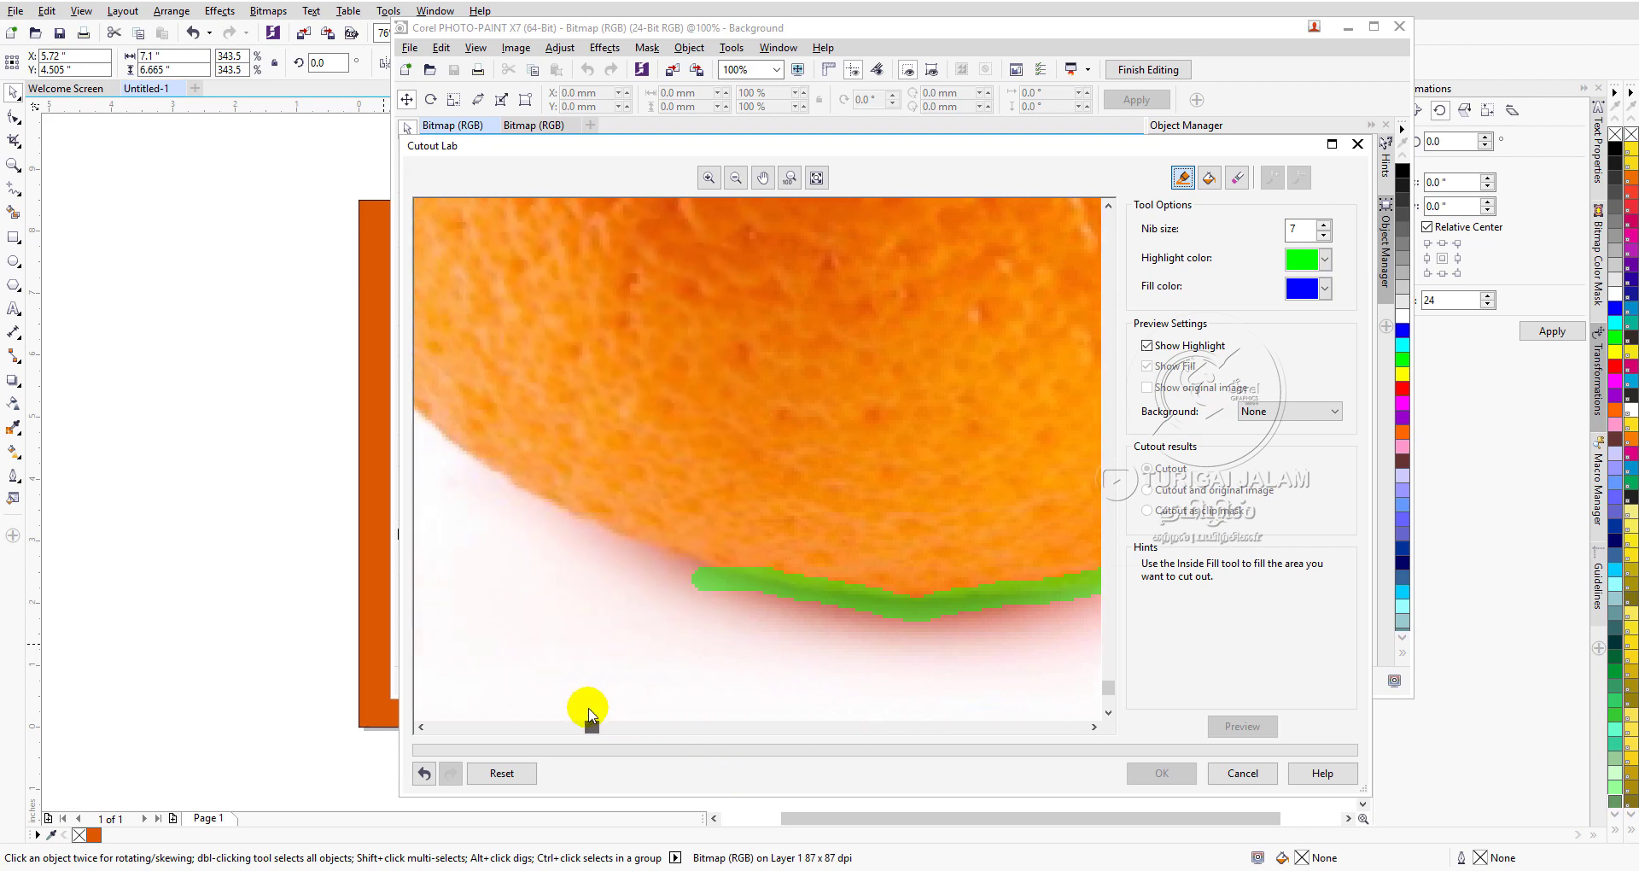
mouse_move(720, 577)
mouse_down()
mouse_move(505, 490)
mouse_move(422, 426)
mouse_up()
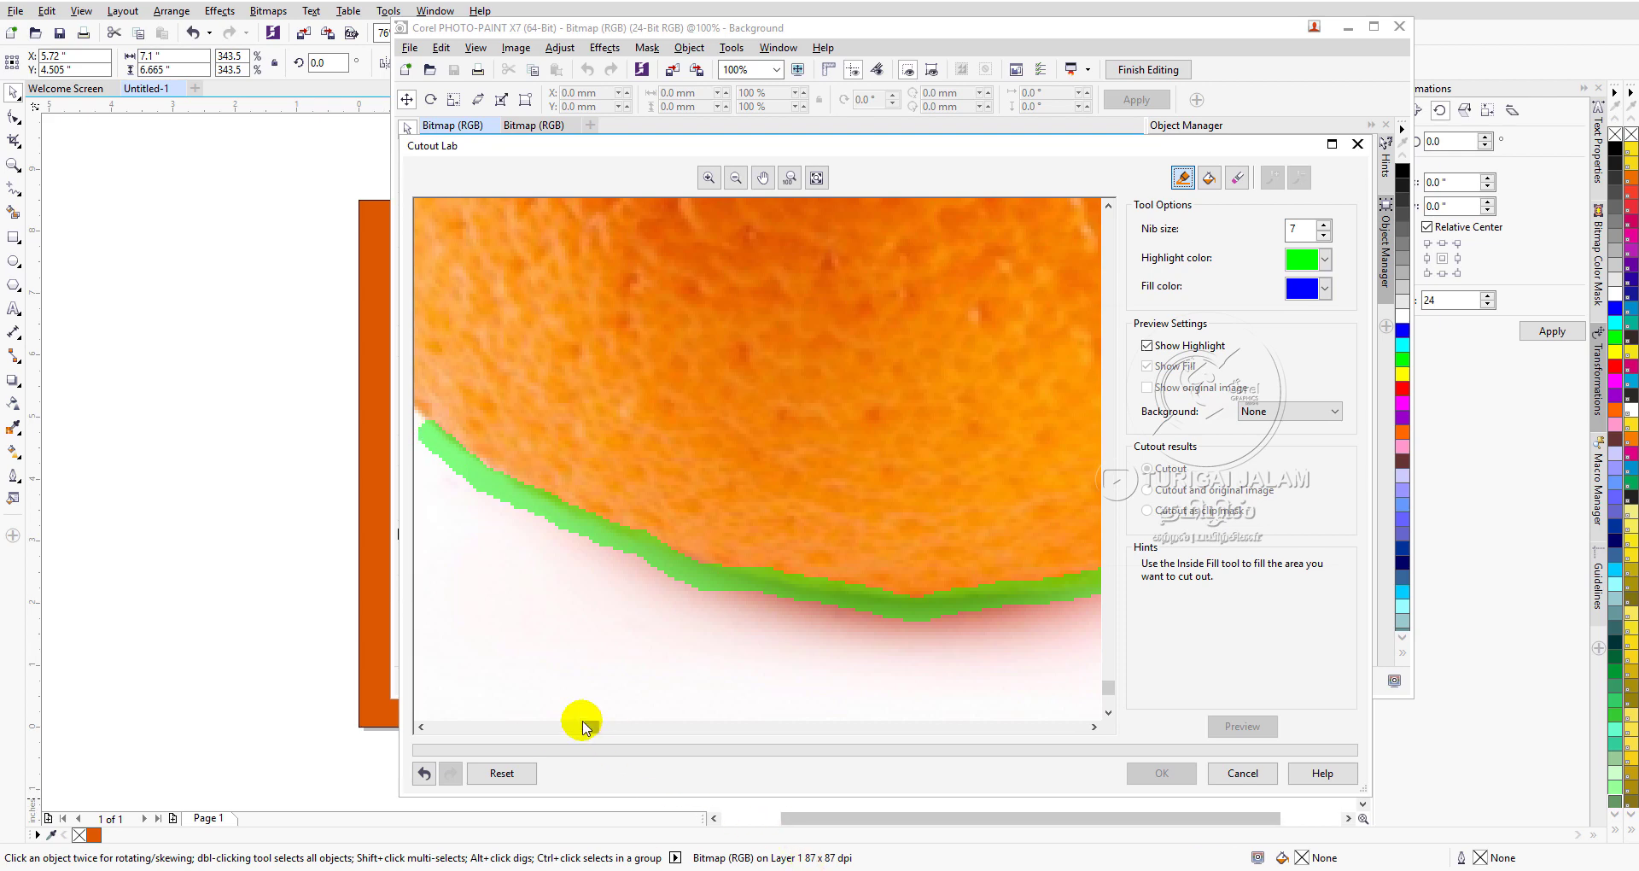
- Highlight the orange's lower-left and left edges upward until the outline joins the existing upper-left highlight
drag(587, 727, 460, 726)
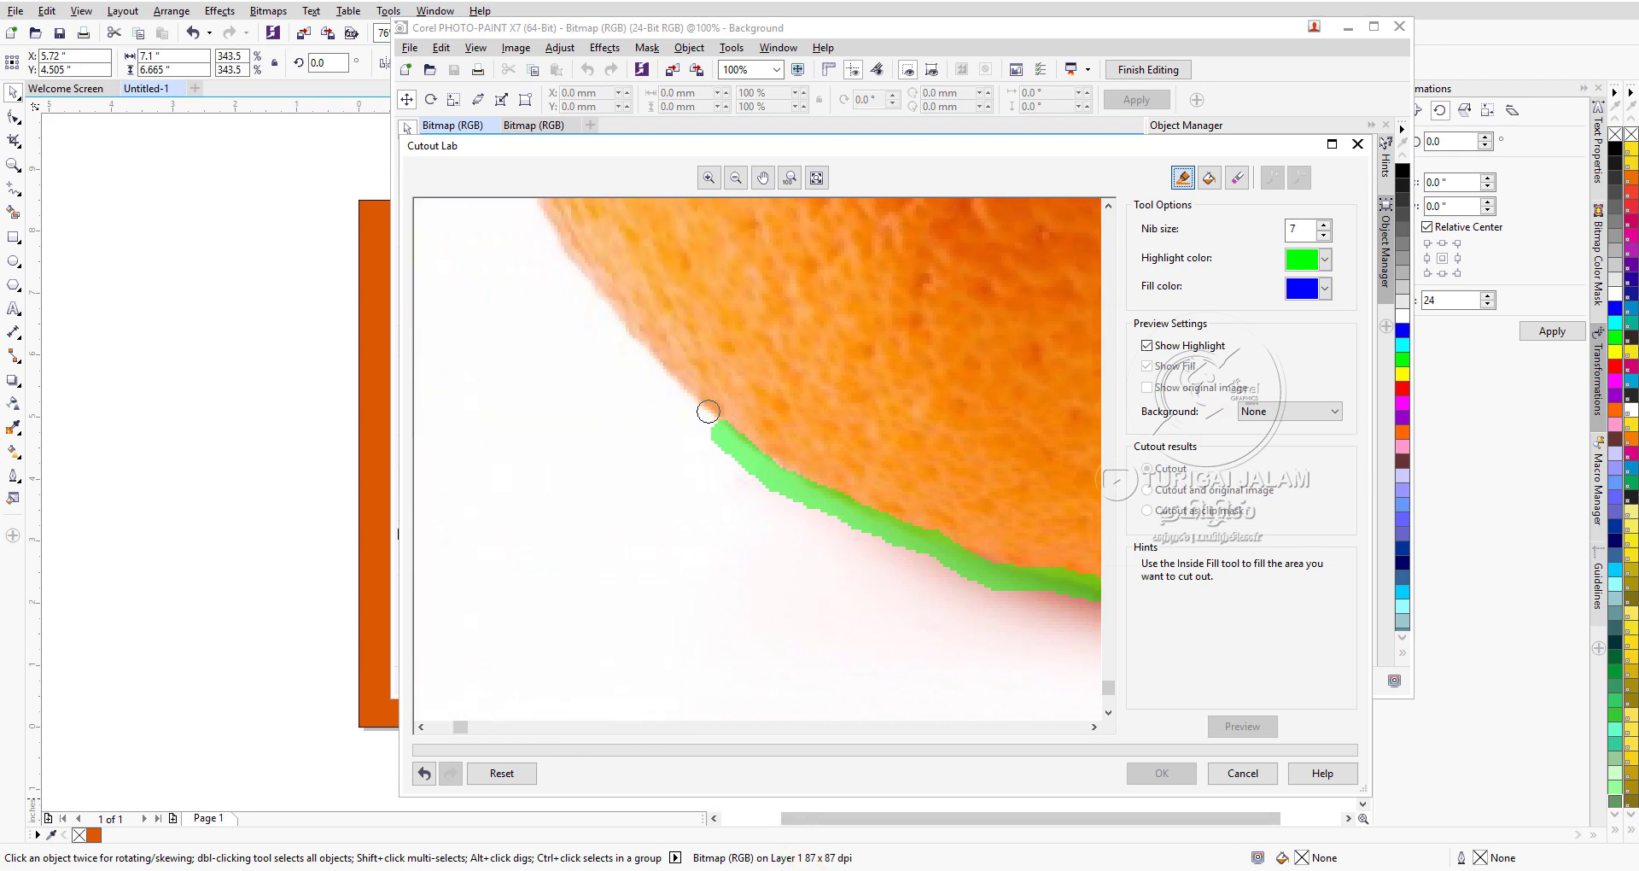
mouse_move(717, 433)
mouse_down()
mouse_move(617, 337)
mouse_move(632, 346)
mouse_move(546, 230)
mouse_up()
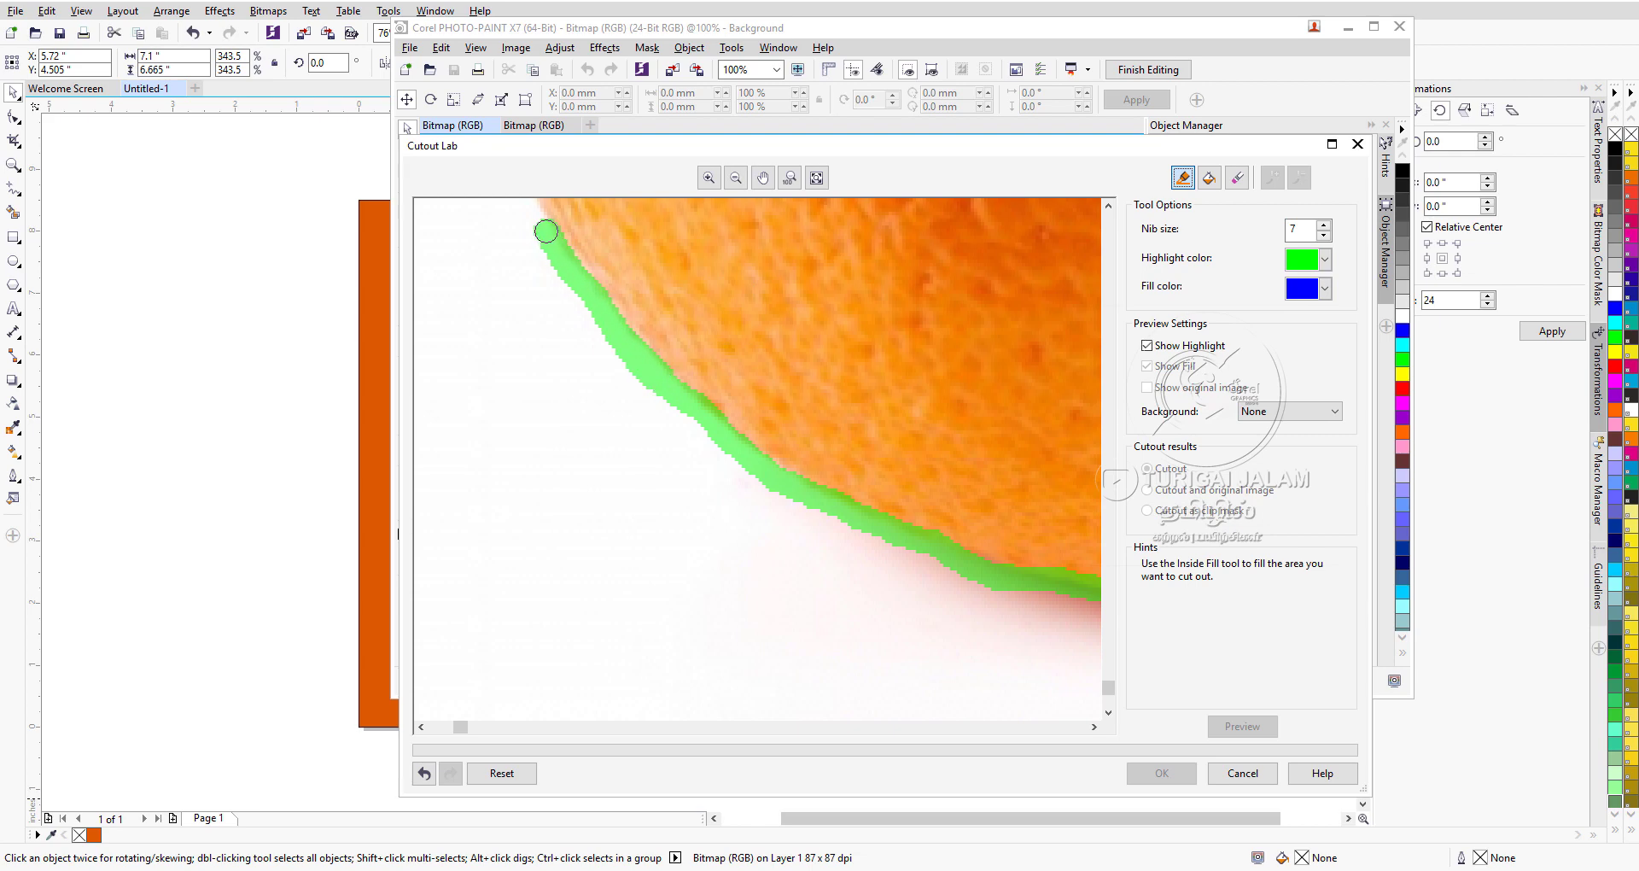
click(1108, 206)
mouse_move(1113, 684)
mouse_down()
mouse_move(1109, 513)
mouse_move(1109, 574)
mouse_up()
mouse_move(536, 564)
mouse_down()
mouse_move(470, 422)
mouse_move(439, 256)
mouse_up()
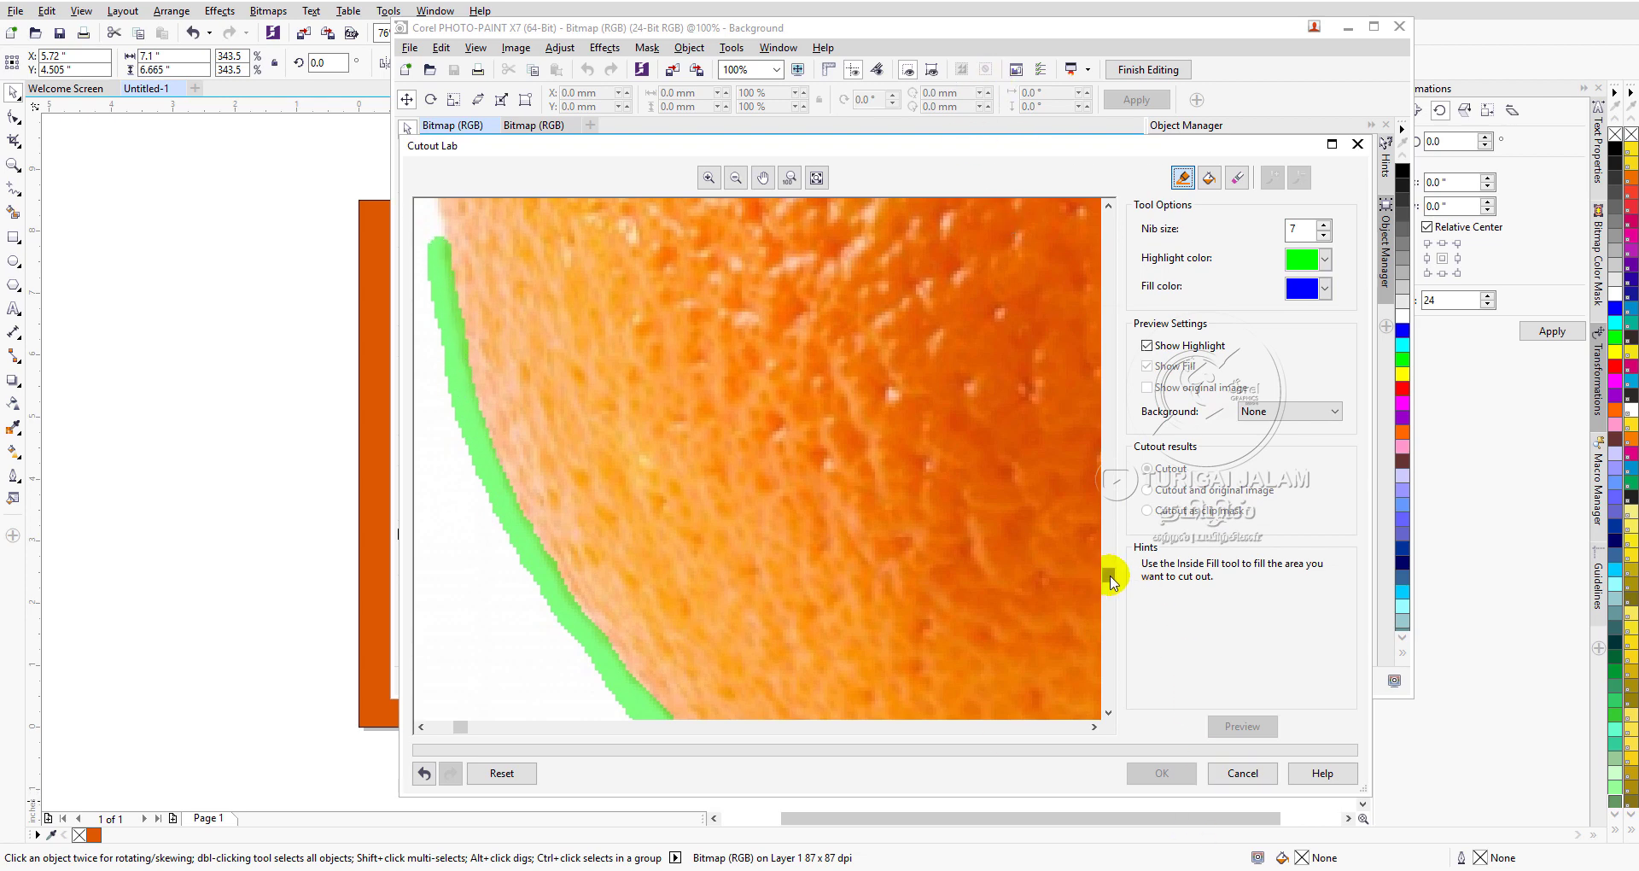
drag(1112, 583, 1109, 480)
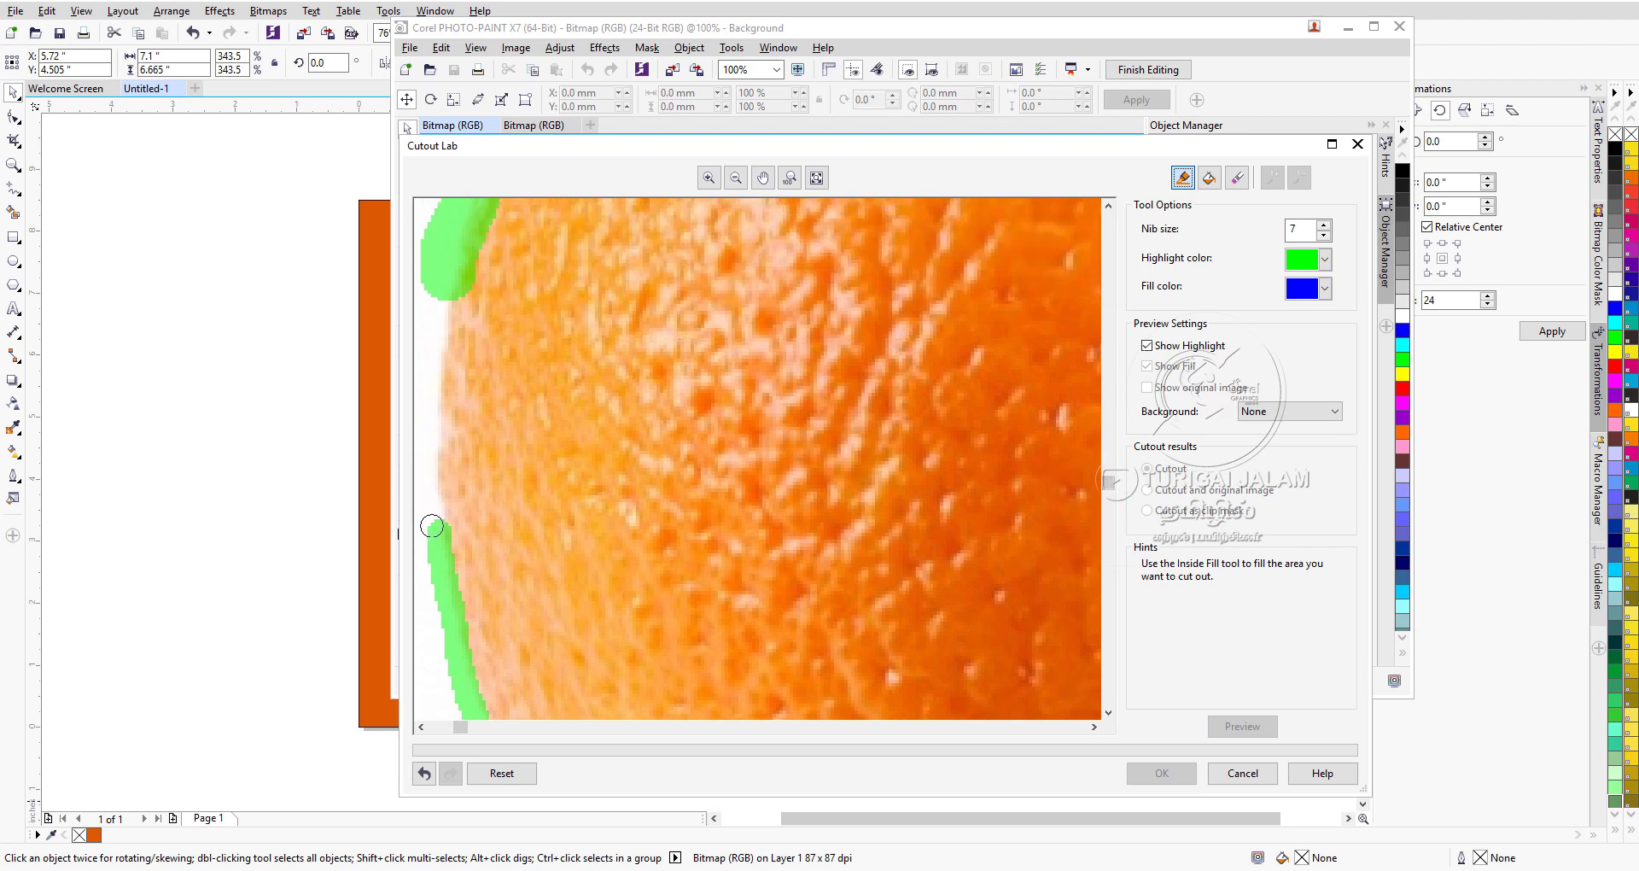
mouse_move(432, 526)
mouse_down()
mouse_move(425, 435)
mouse_move(449, 289)
mouse_up()
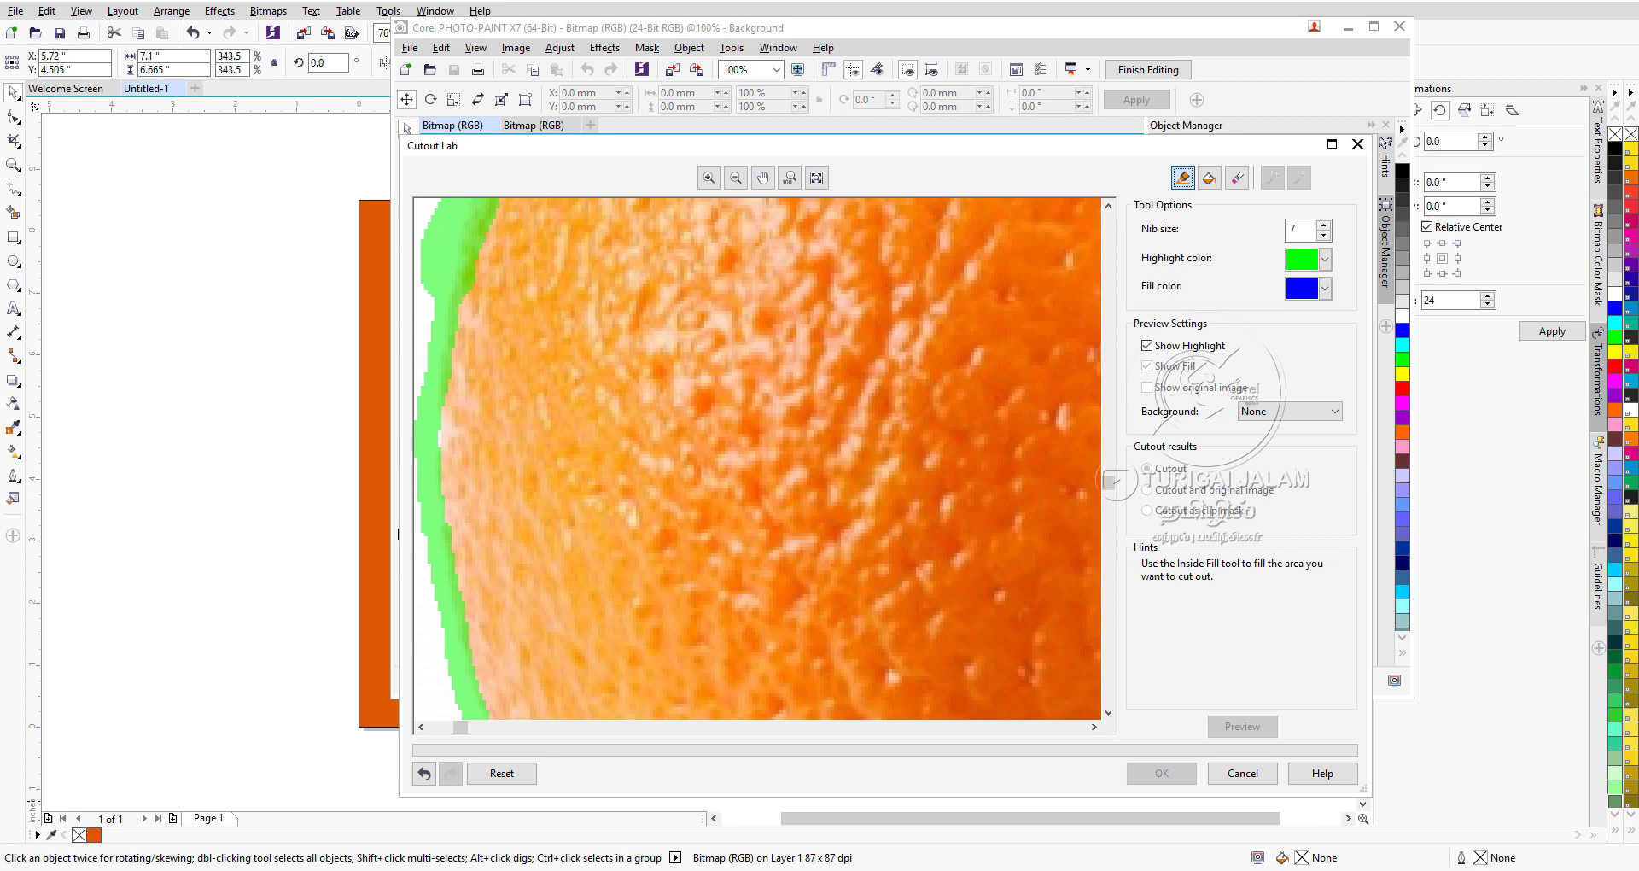
- Erase the excess highlight covering the orange along its left and upper-left edges
click(1237, 178)
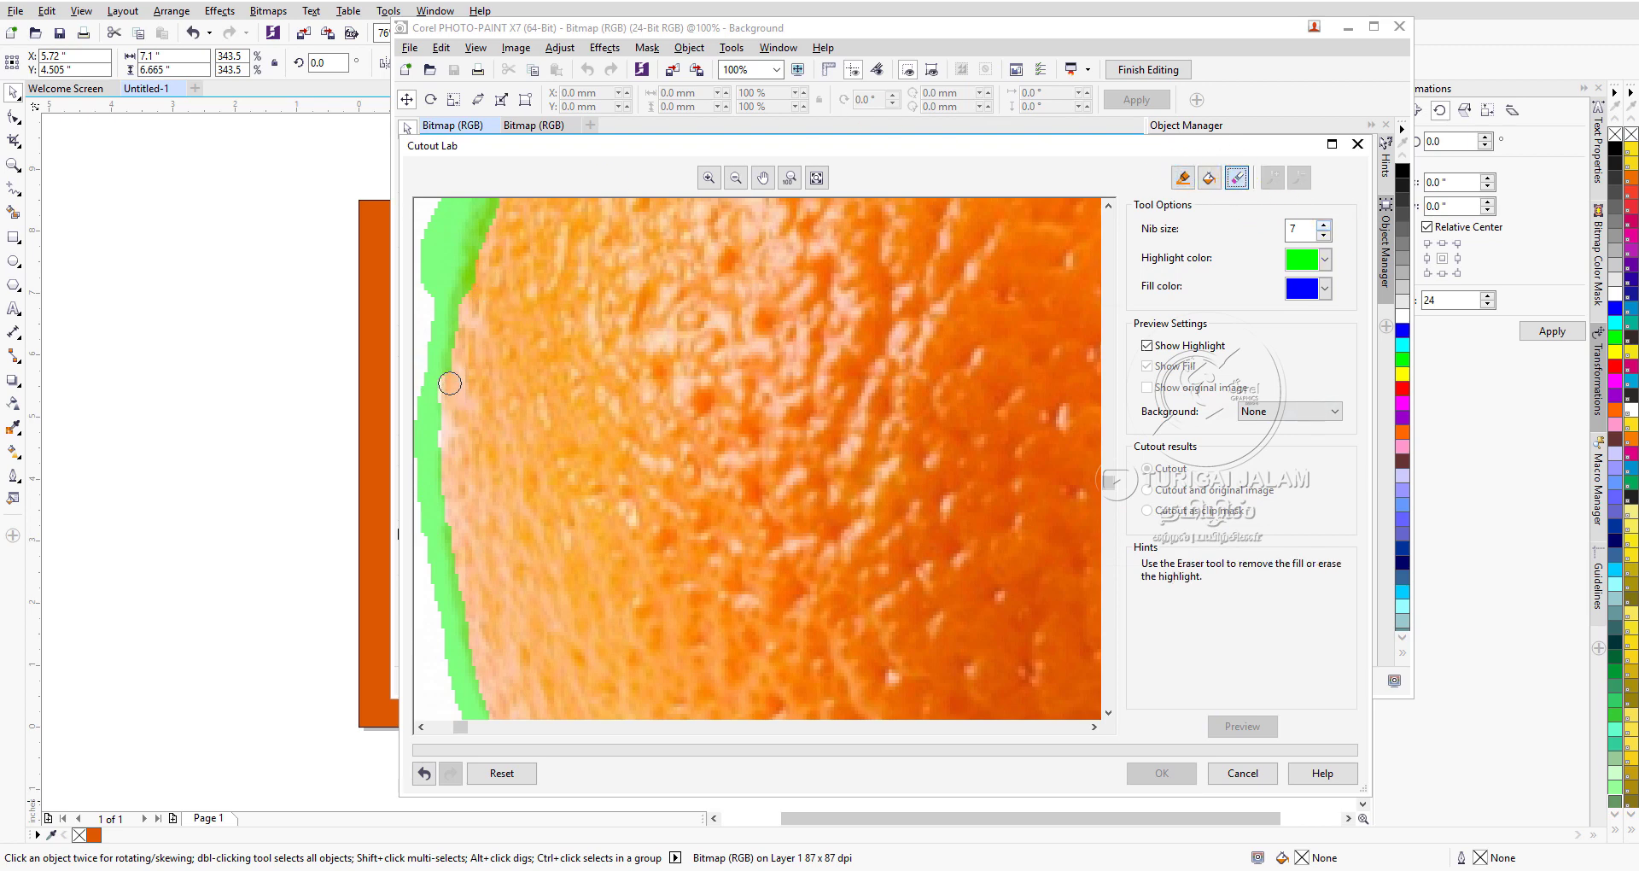
mouse_move(457, 340)
mouse_down()
mouse_move(458, 282)
mouse_move(495, 215)
mouse_up()
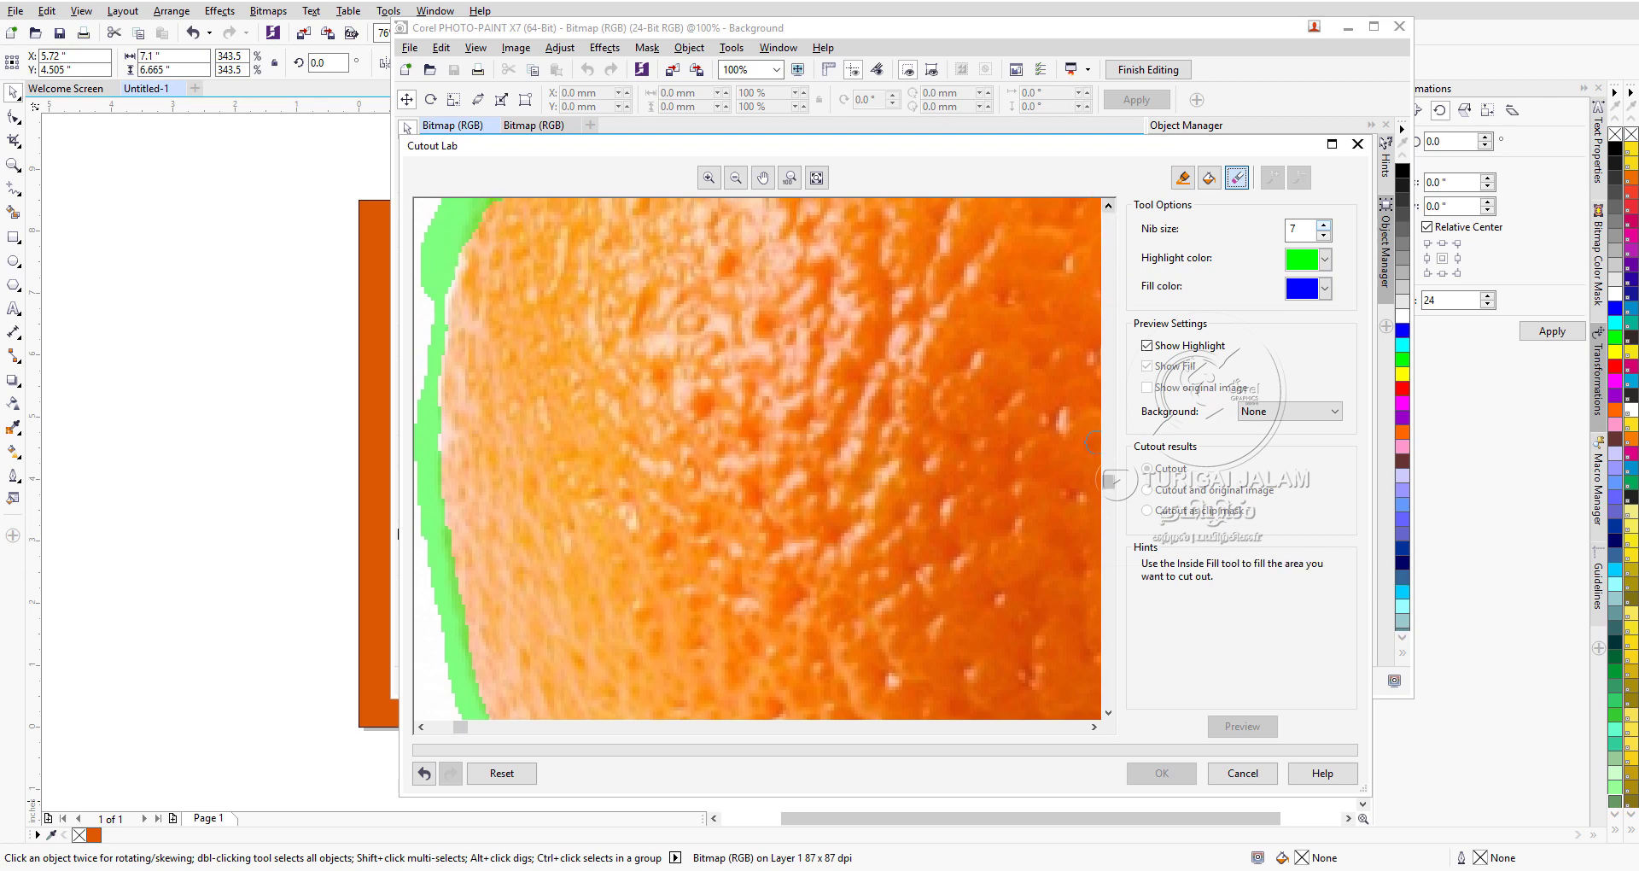
drag(1108, 468, 1108, 367)
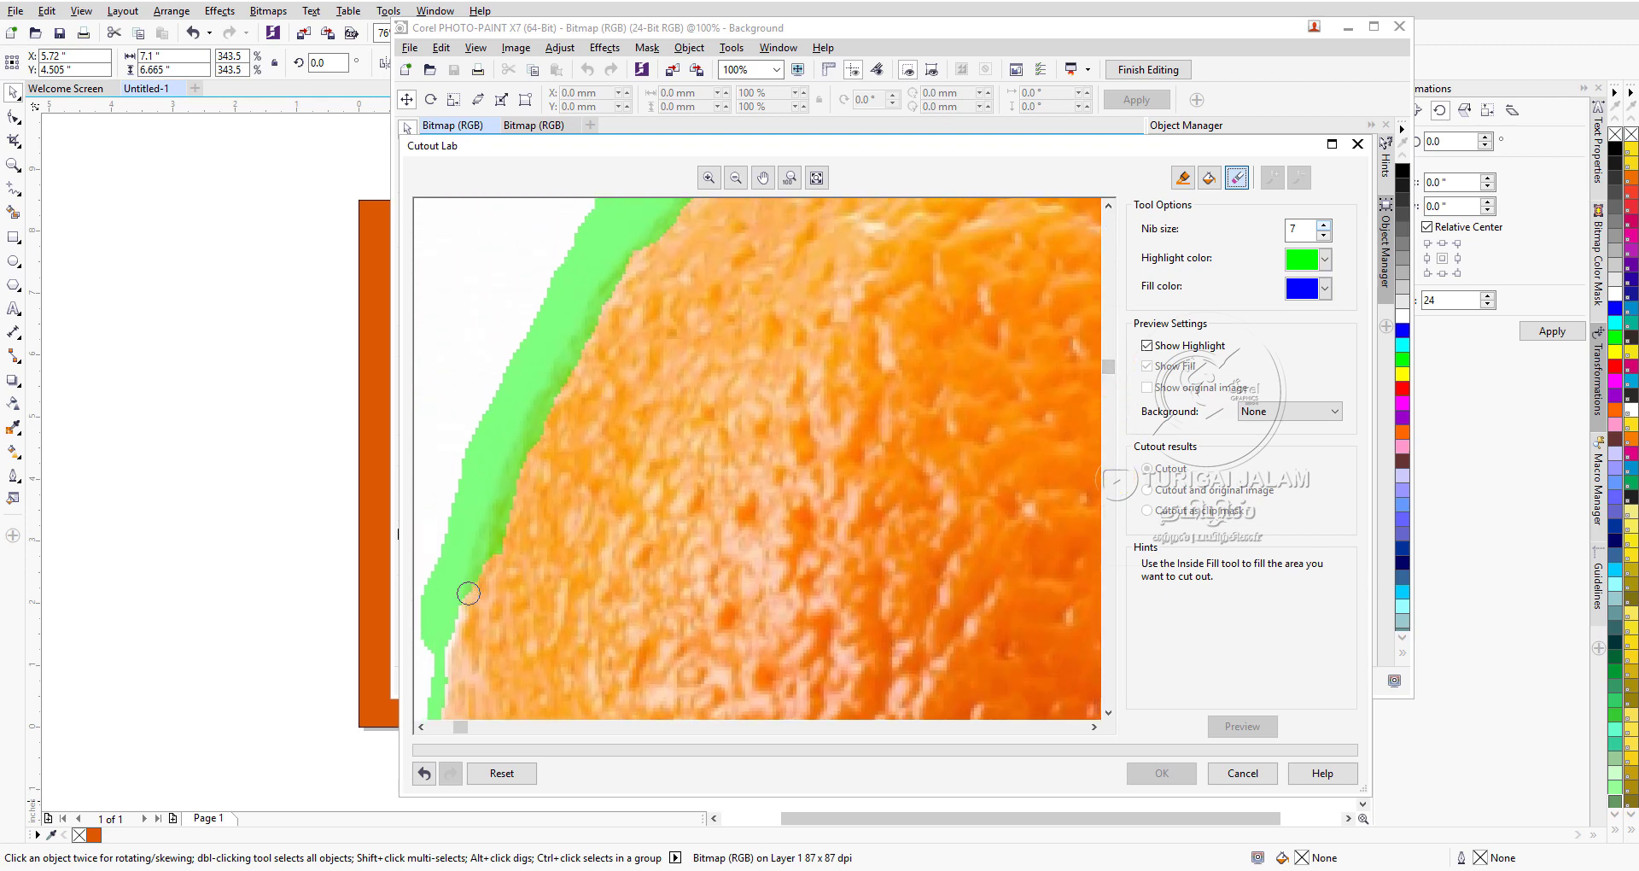
drag(472, 597, 549, 416)
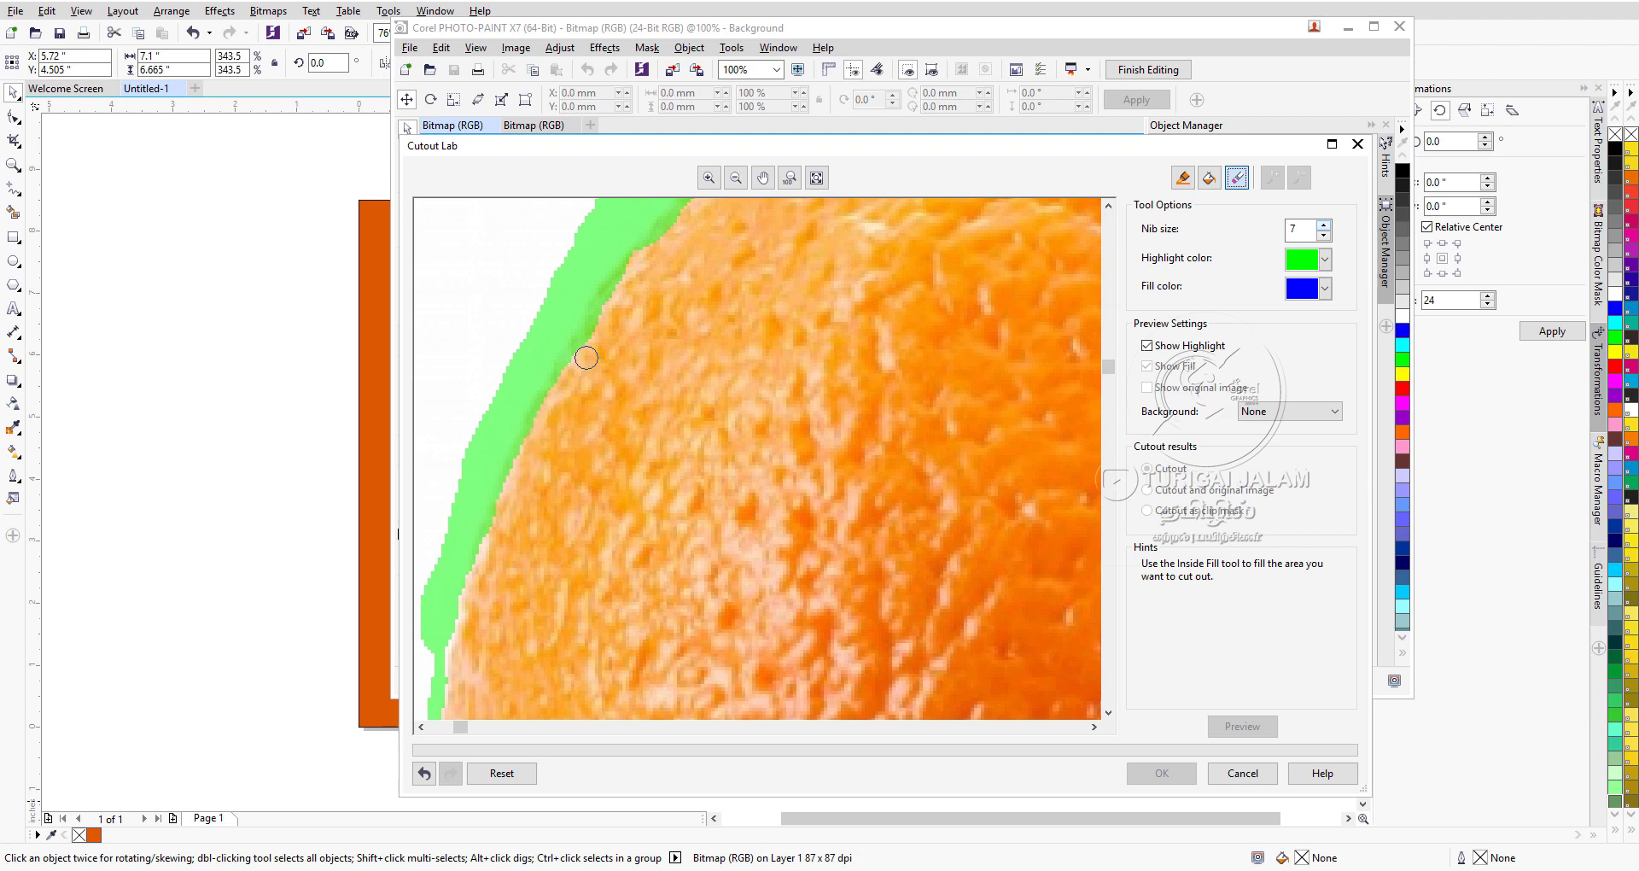
drag(586, 358, 606, 318)
scroll(1094, 274, up, 5)
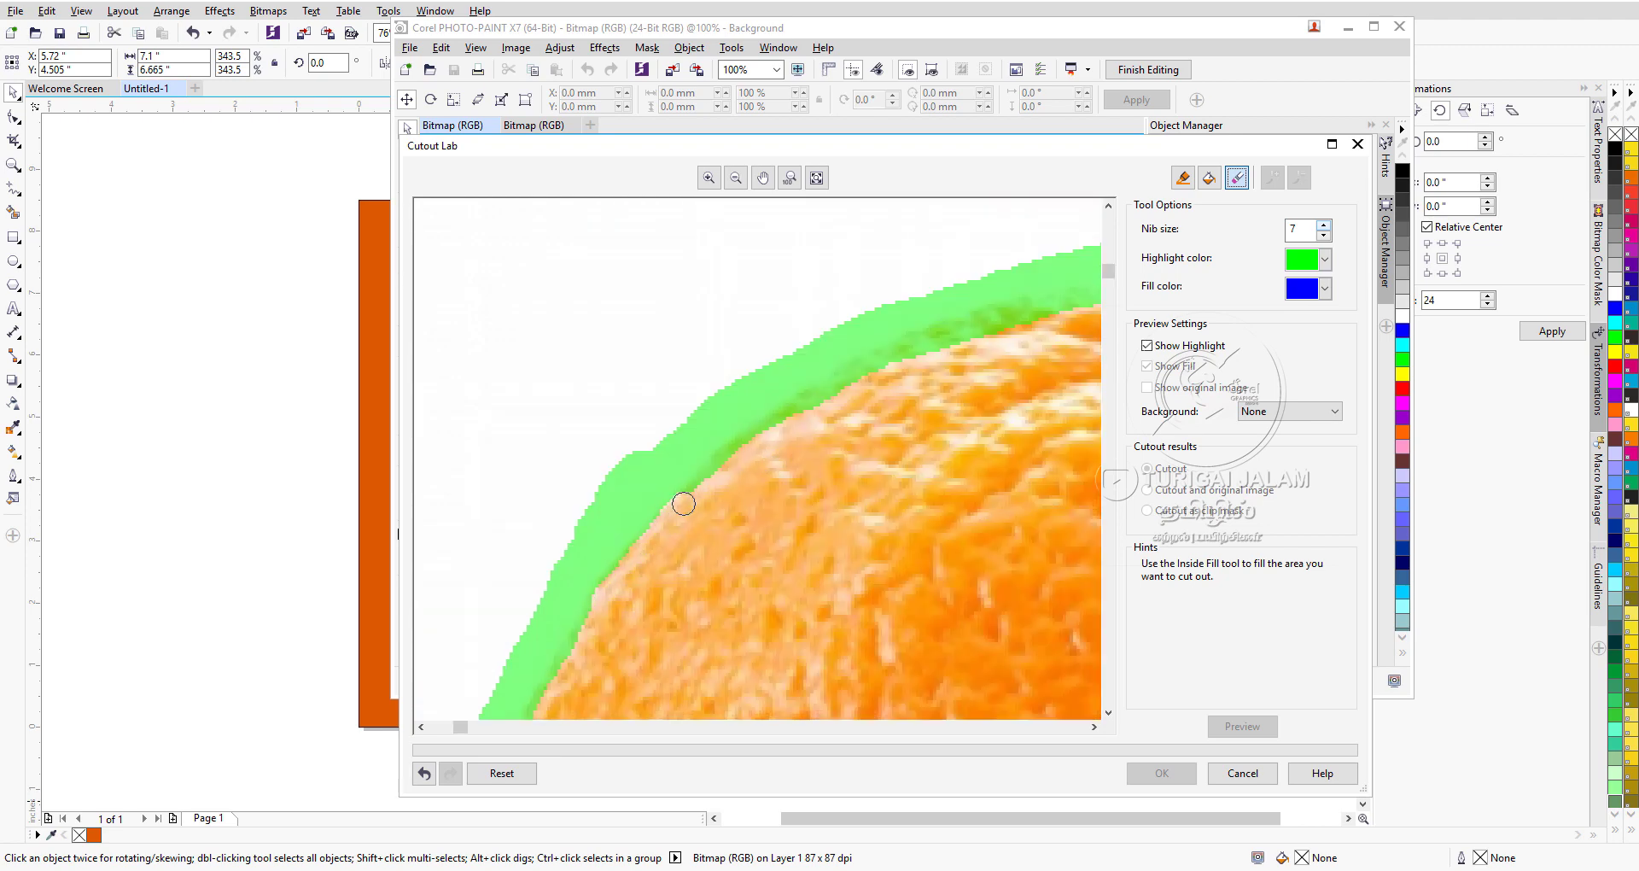
mouse_move(707, 476)
mouse_down()
mouse_move(808, 395)
mouse_move(1068, 309)
mouse_up()
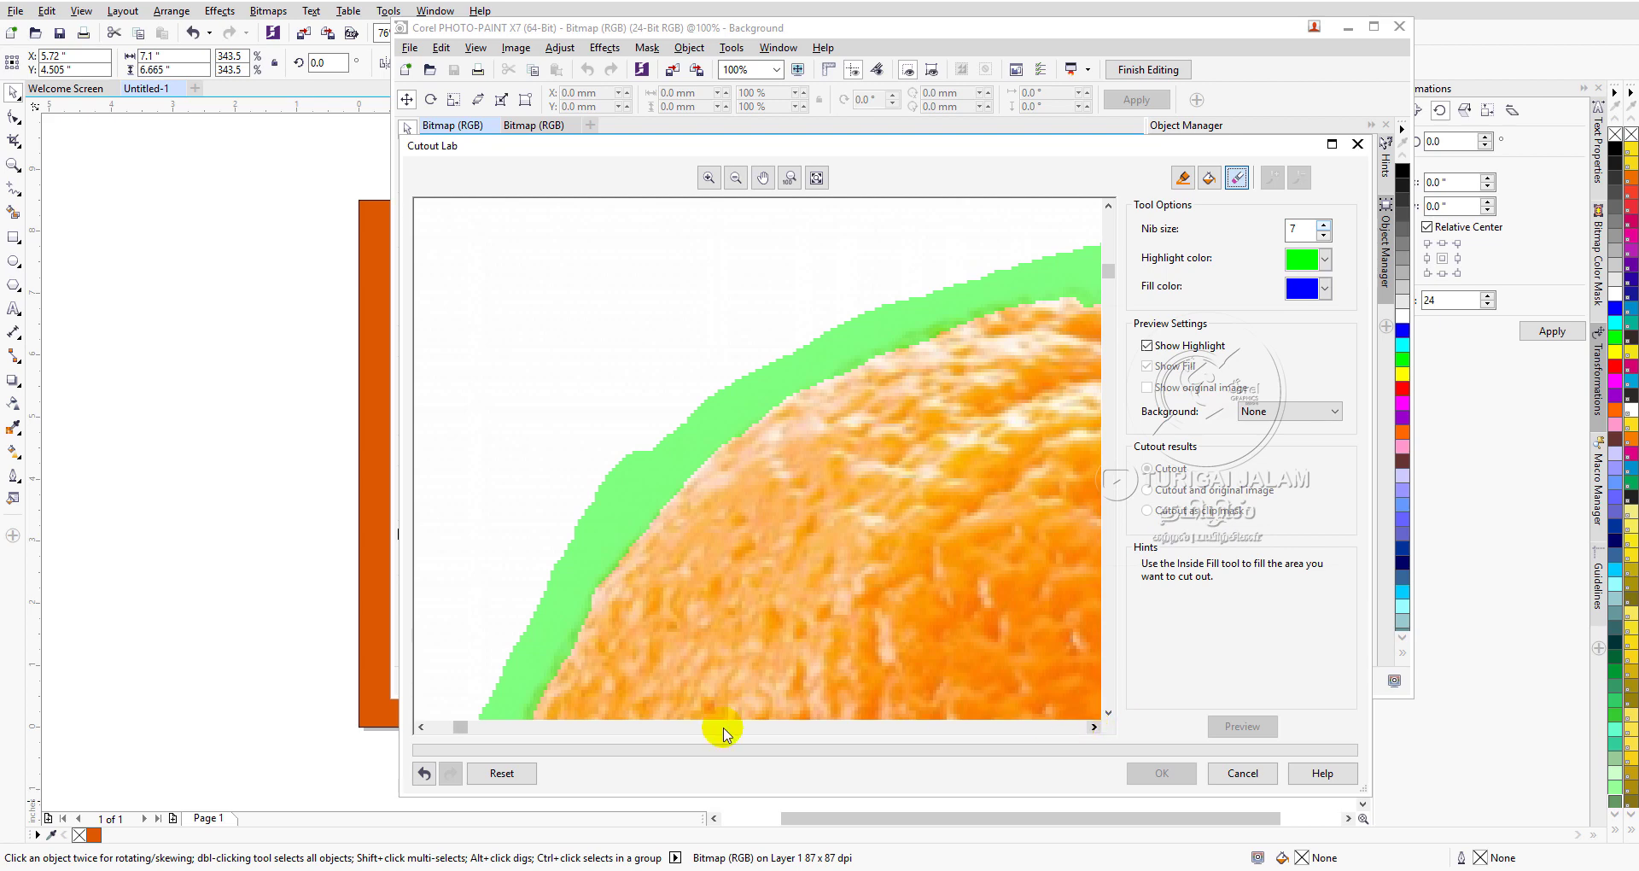
- Erase the excess highlight over the orange's top edge between the stem and leaf, and switch back to the Highlighter tool
drag(461, 727, 603, 755)
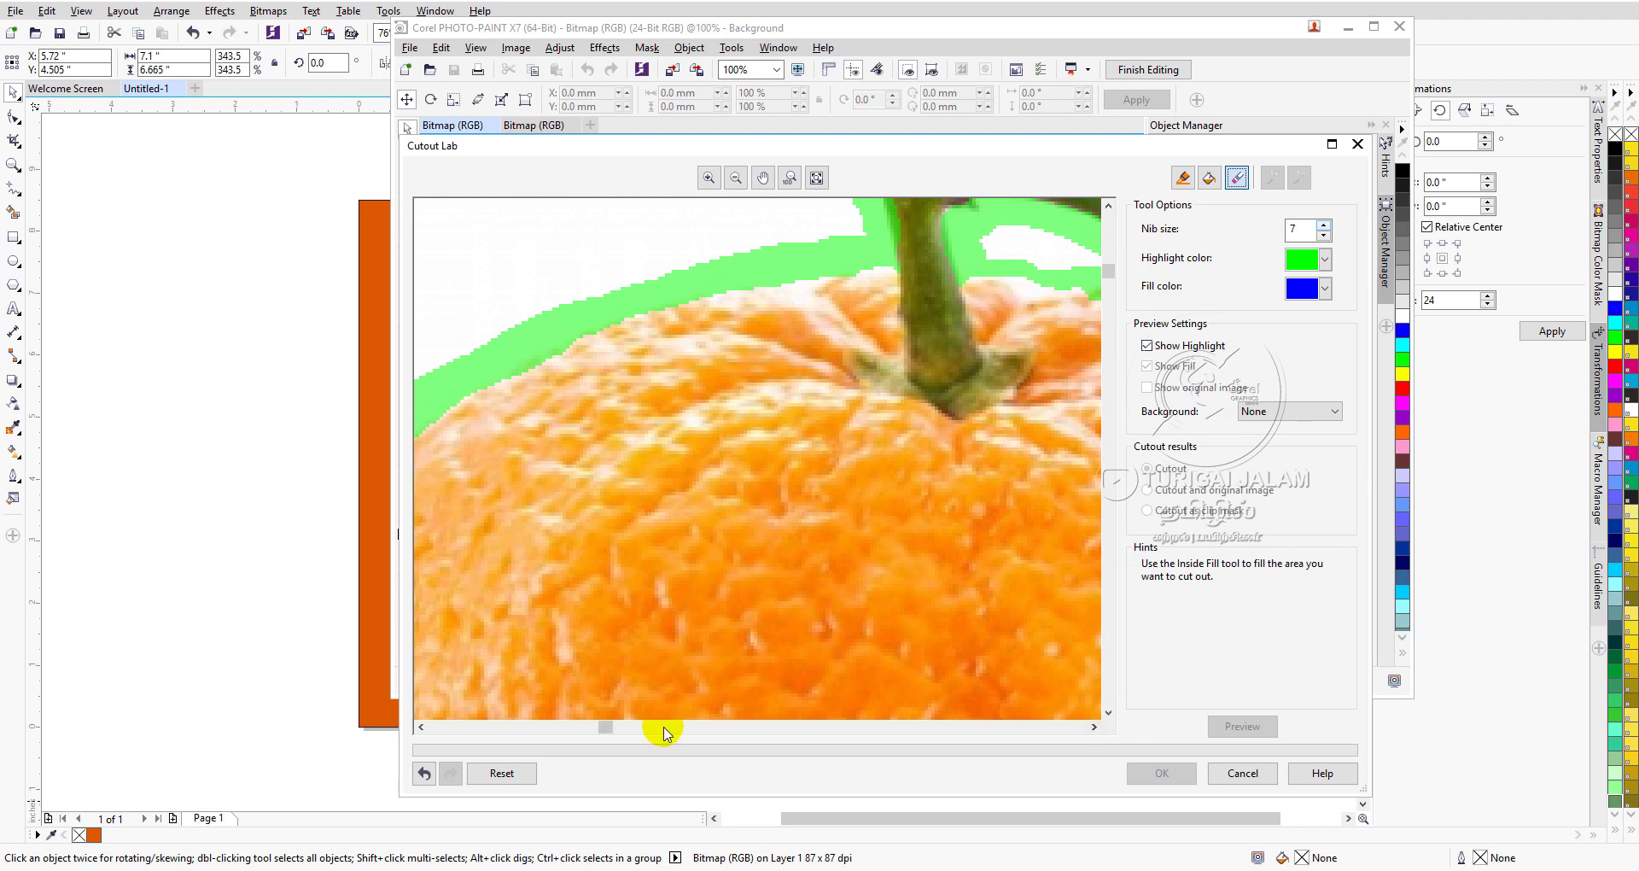
drag(602, 728, 732, 730)
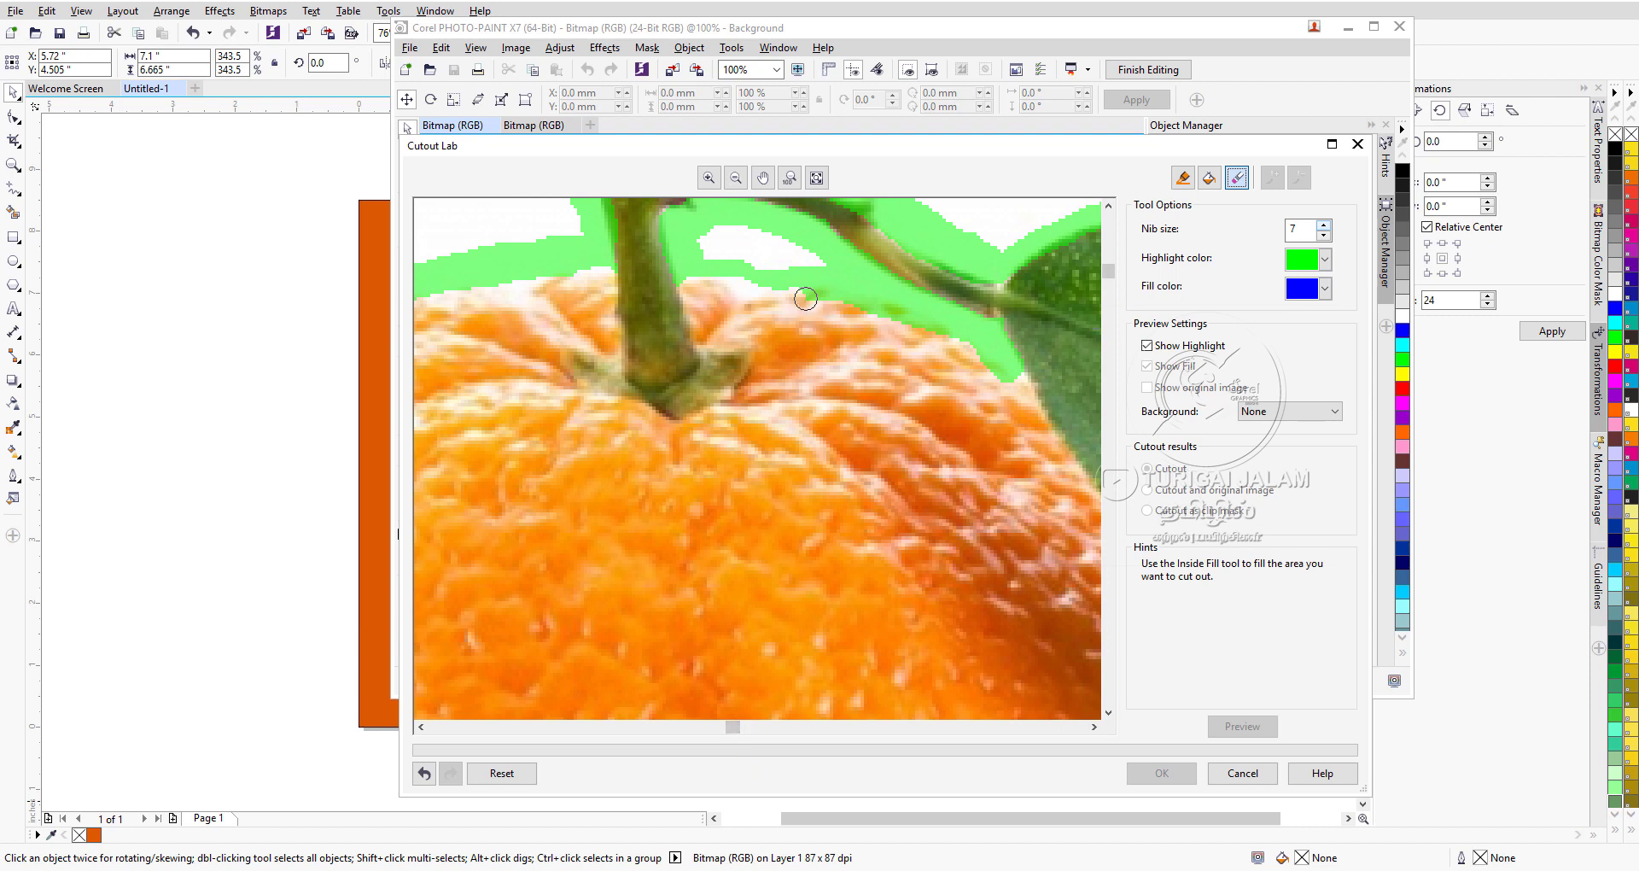
mouse_move(805, 298)
mouse_down()
mouse_move(908, 324)
mouse_move(1017, 384)
mouse_up()
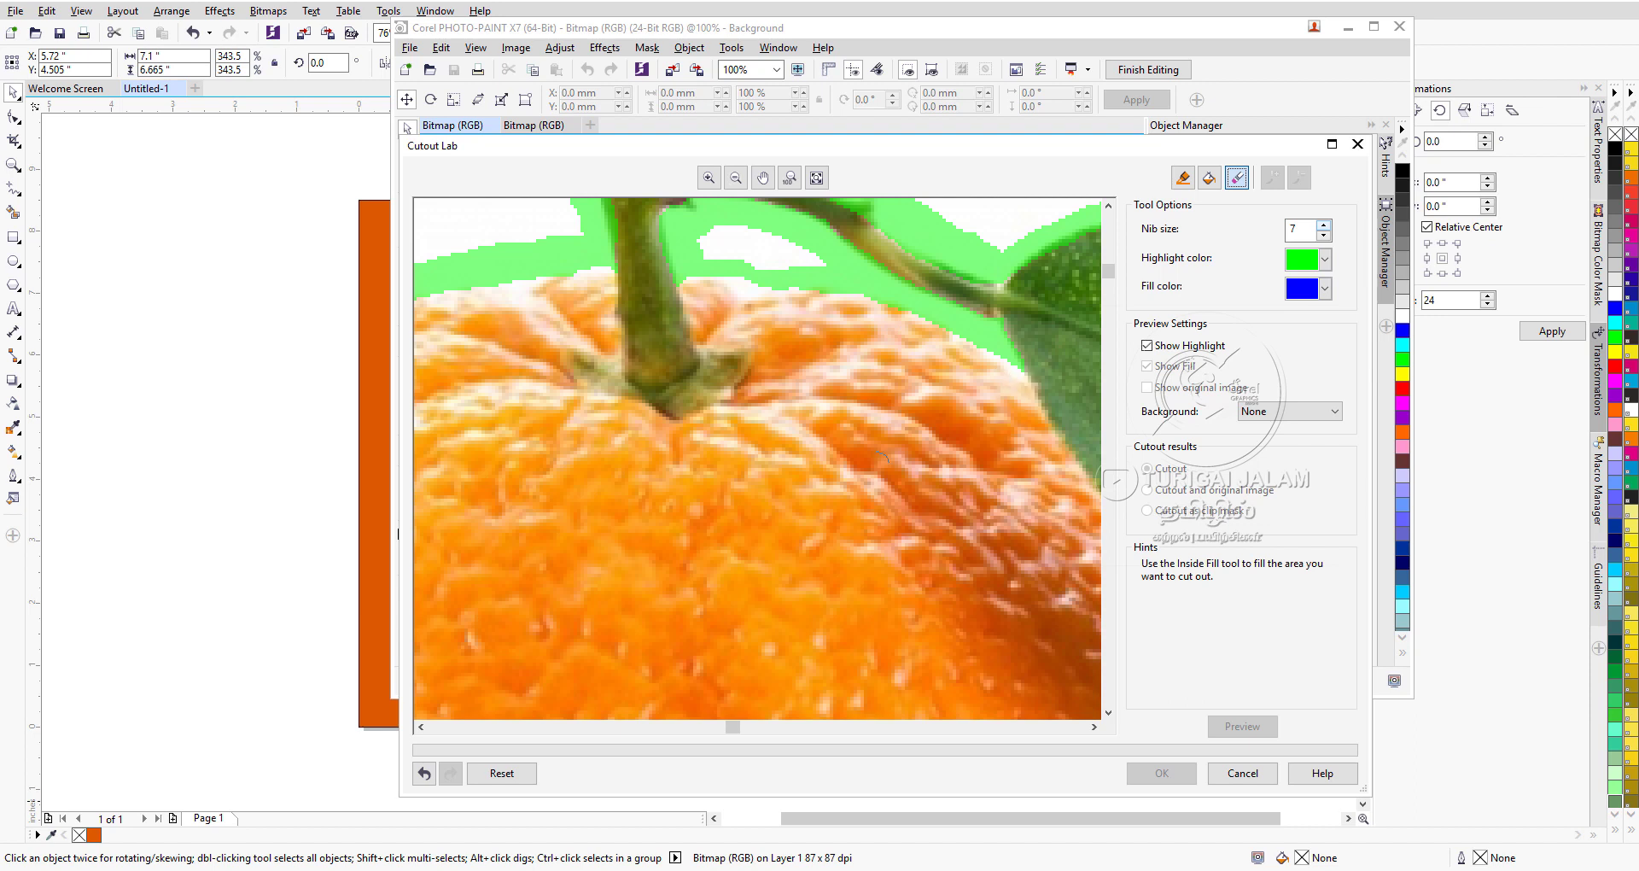
click(1183, 178)
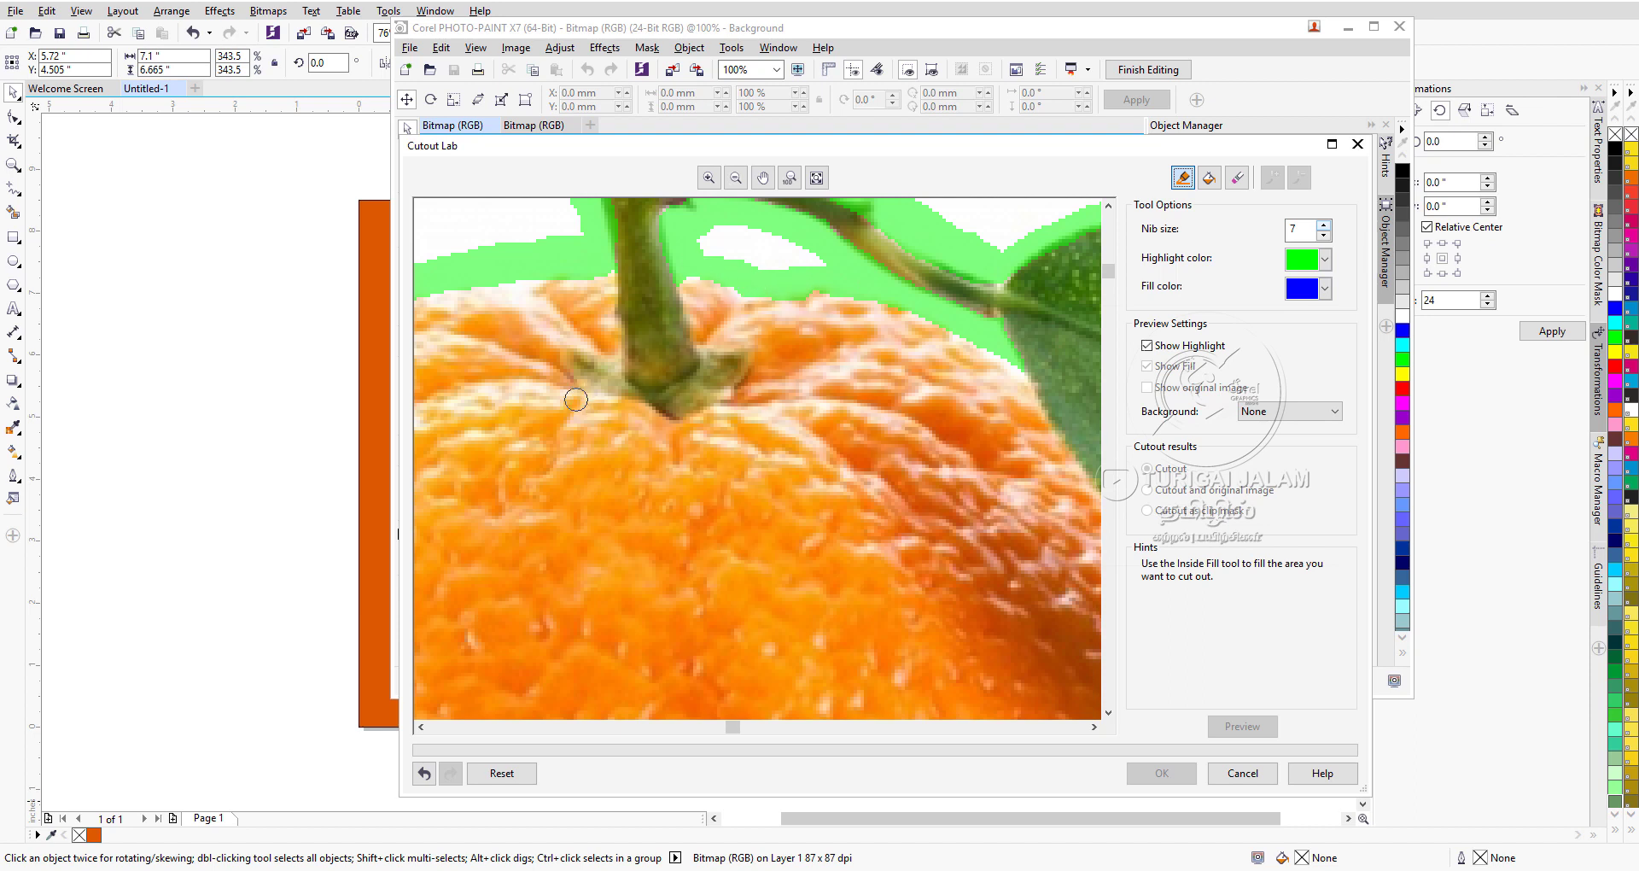
mouse_move(732, 727)
mouse_down()
mouse_move(629, 734)
mouse_move(695, 727)
mouse_up()
scroll(766, 486, down, 2)
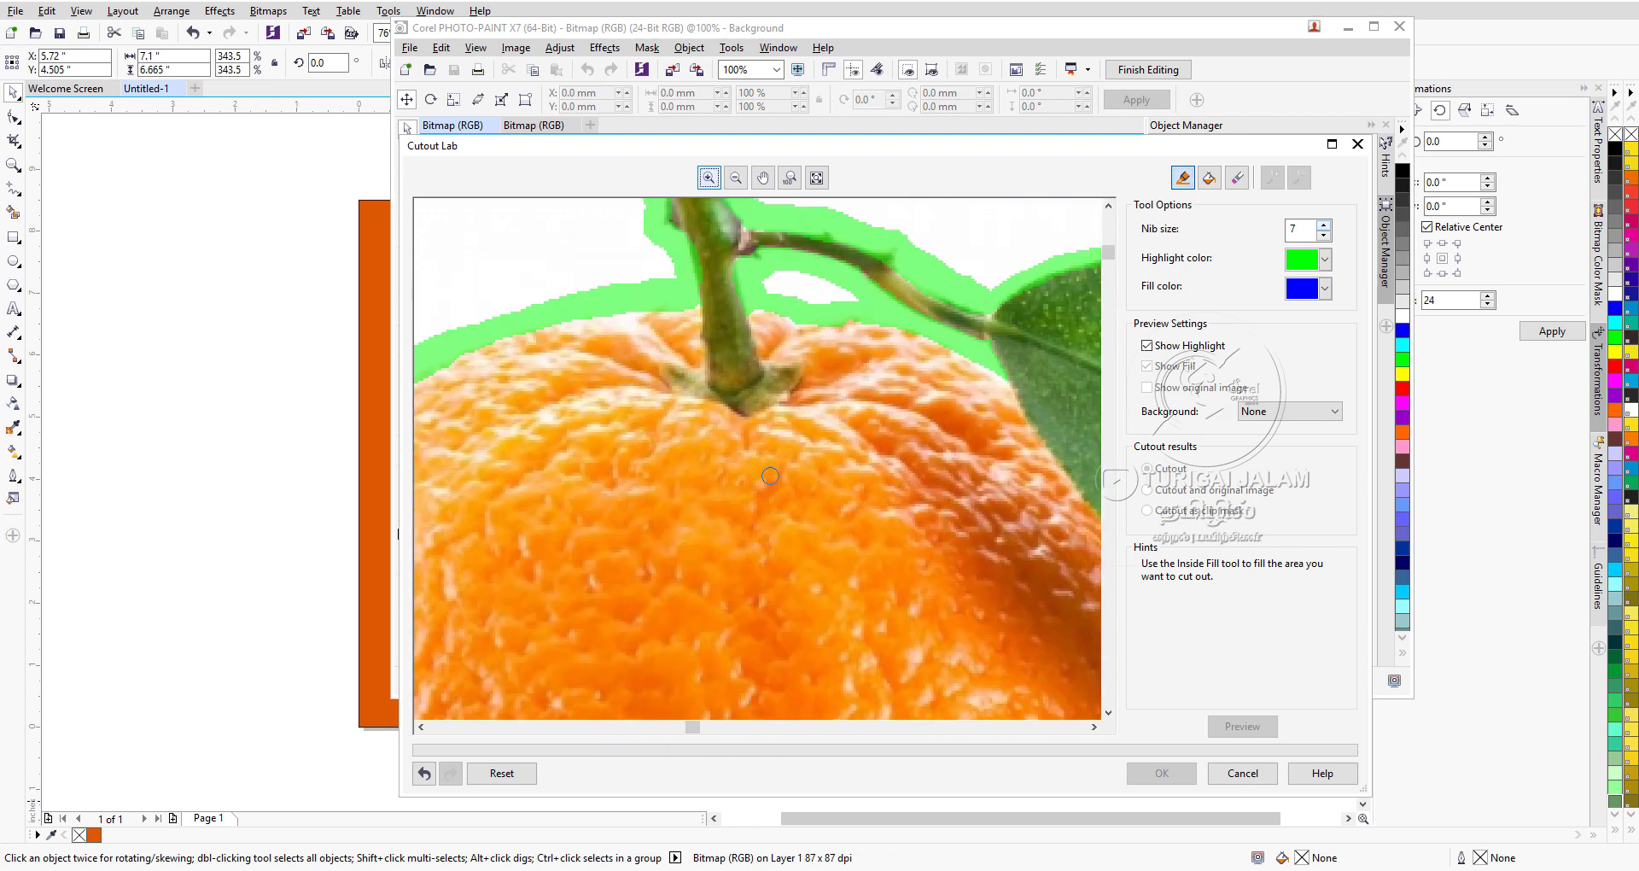
- Fill the area inside the highlighted outline of the orange, stem and leaf with the Inside Fill tool
scroll(766, 485, down, 1)
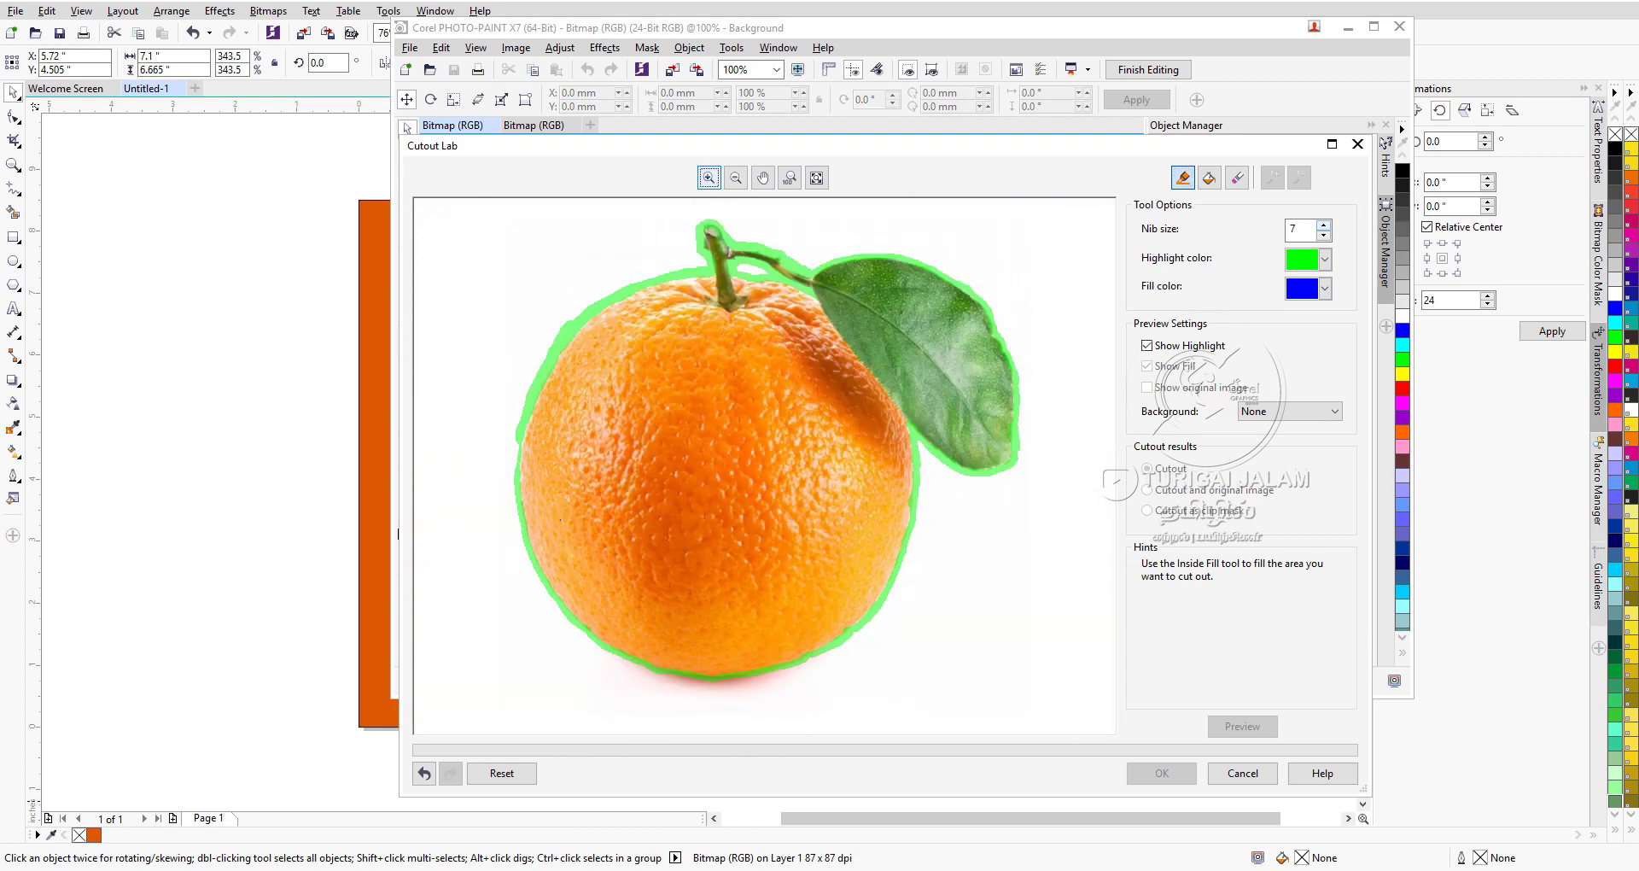
scroll(494, 431, up, 3)
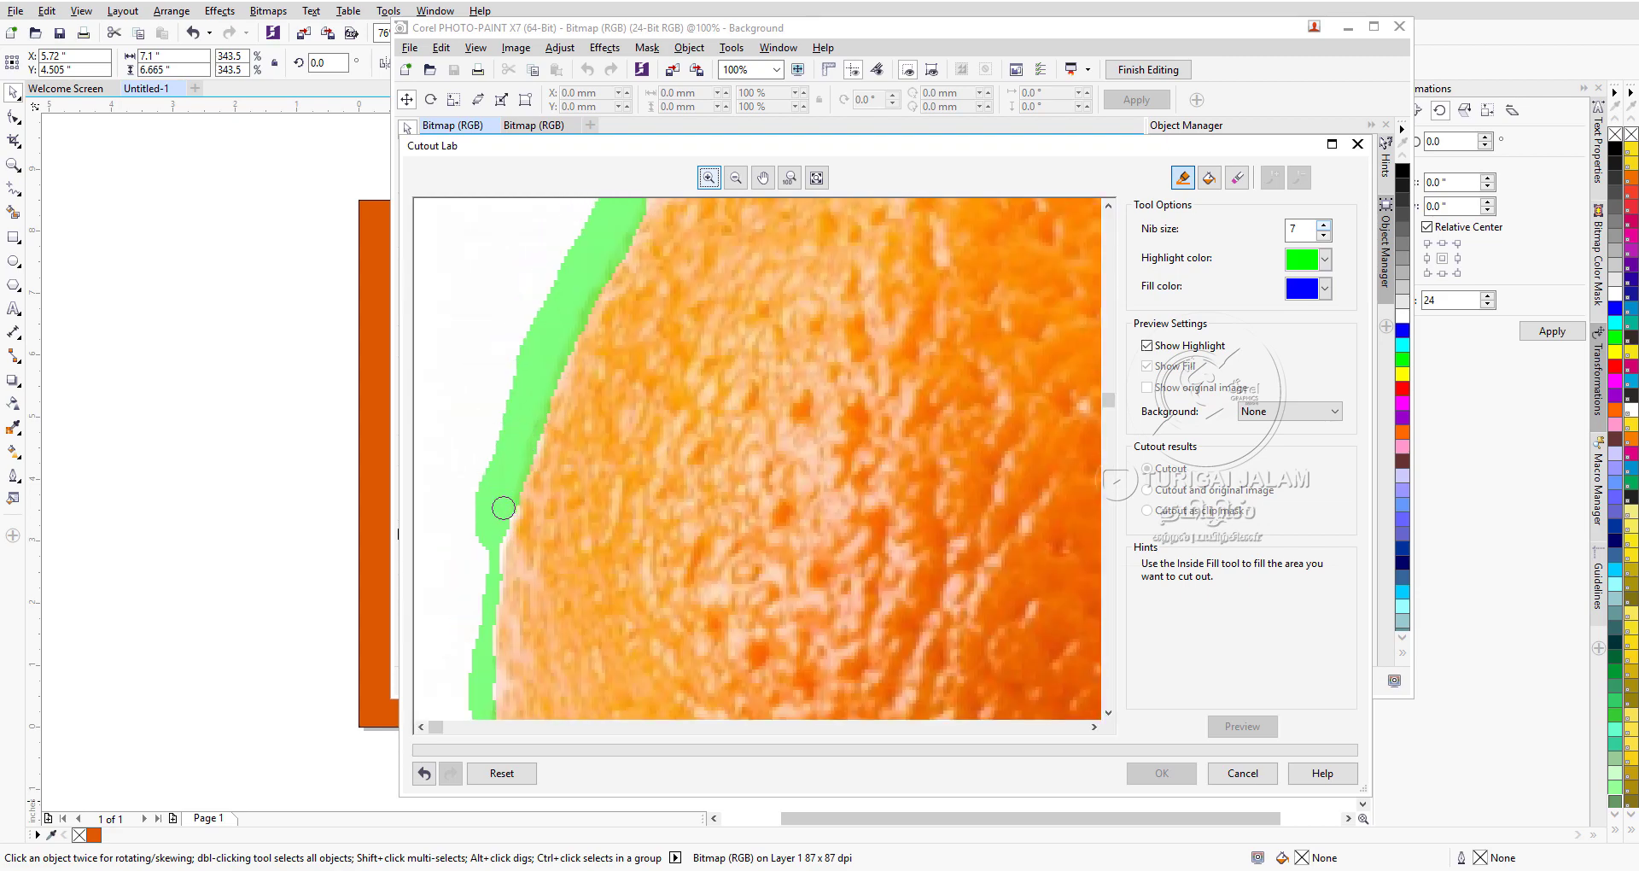
scroll(478, 568, down, 3)
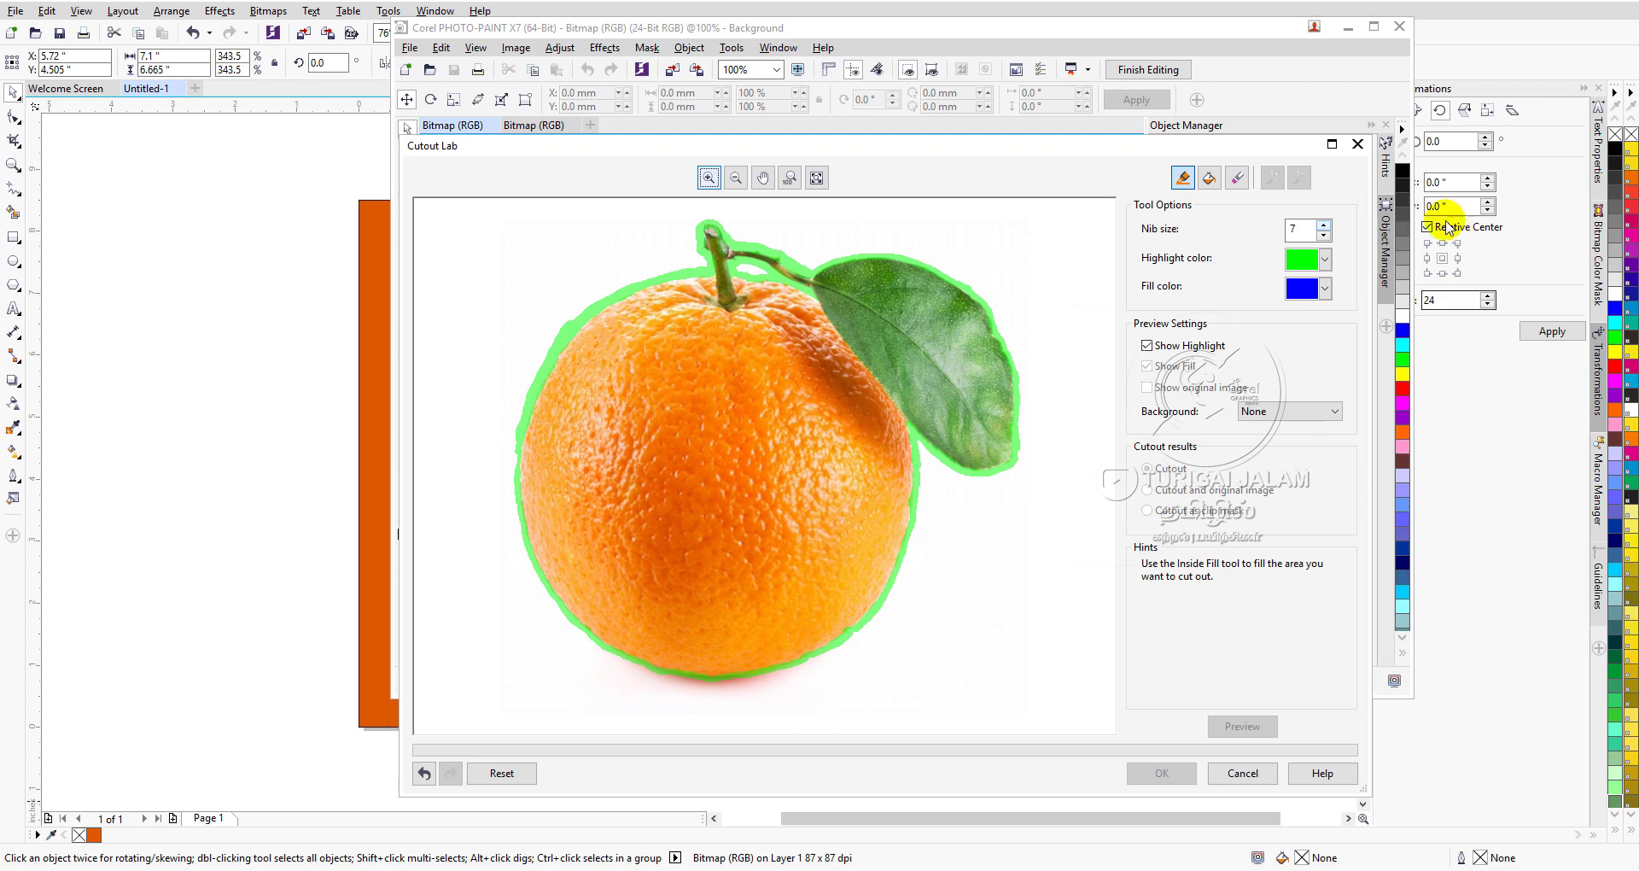
click(1208, 176)
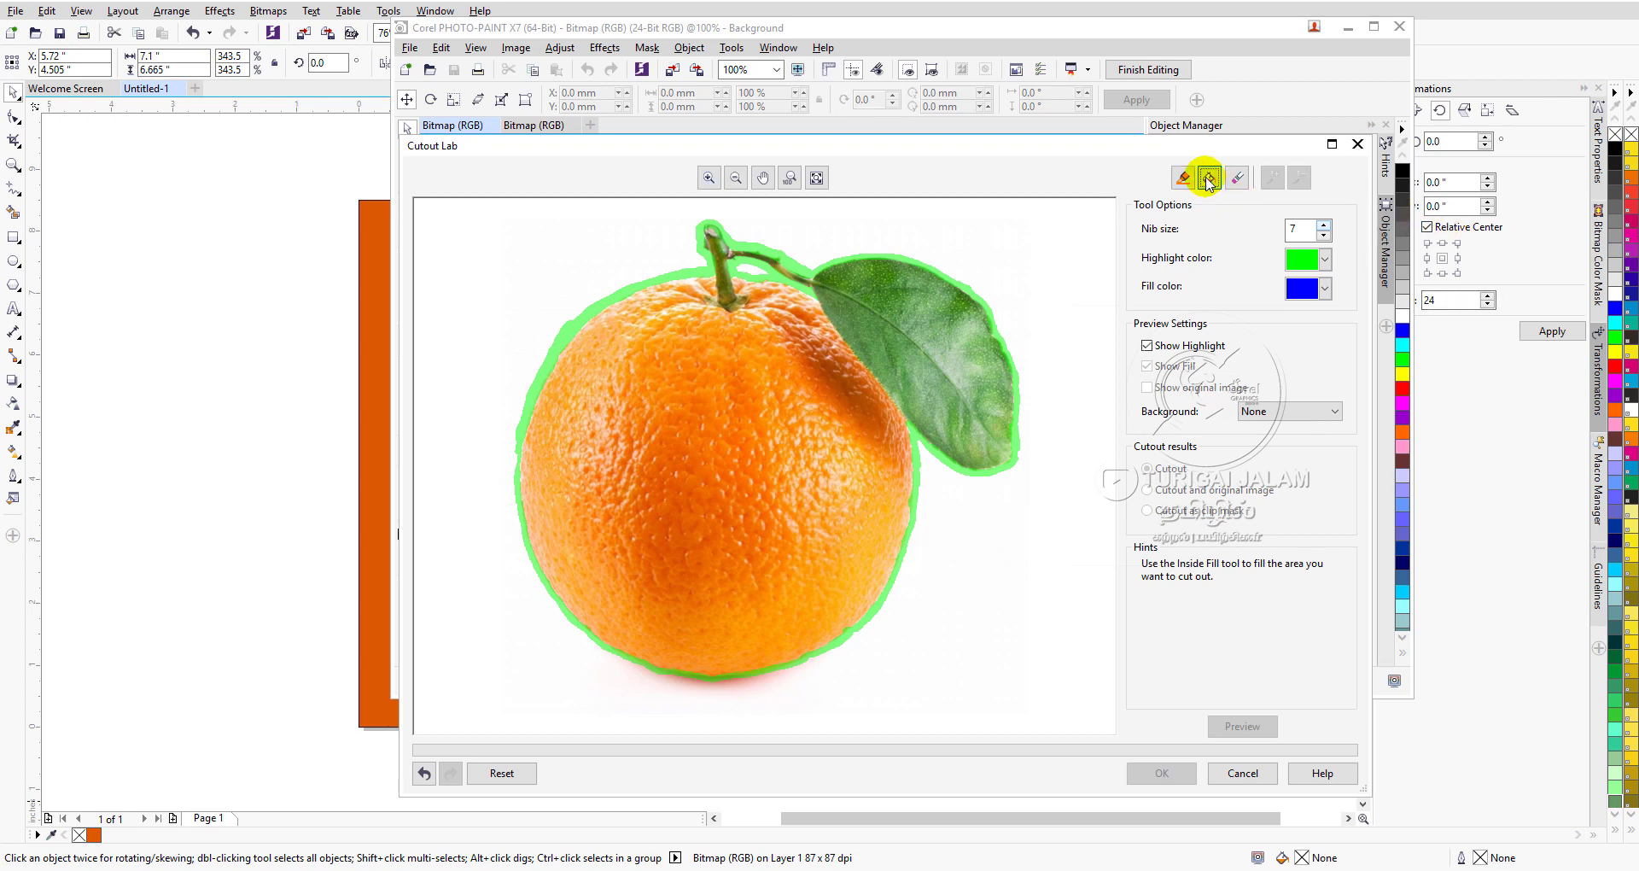
click(694, 421)
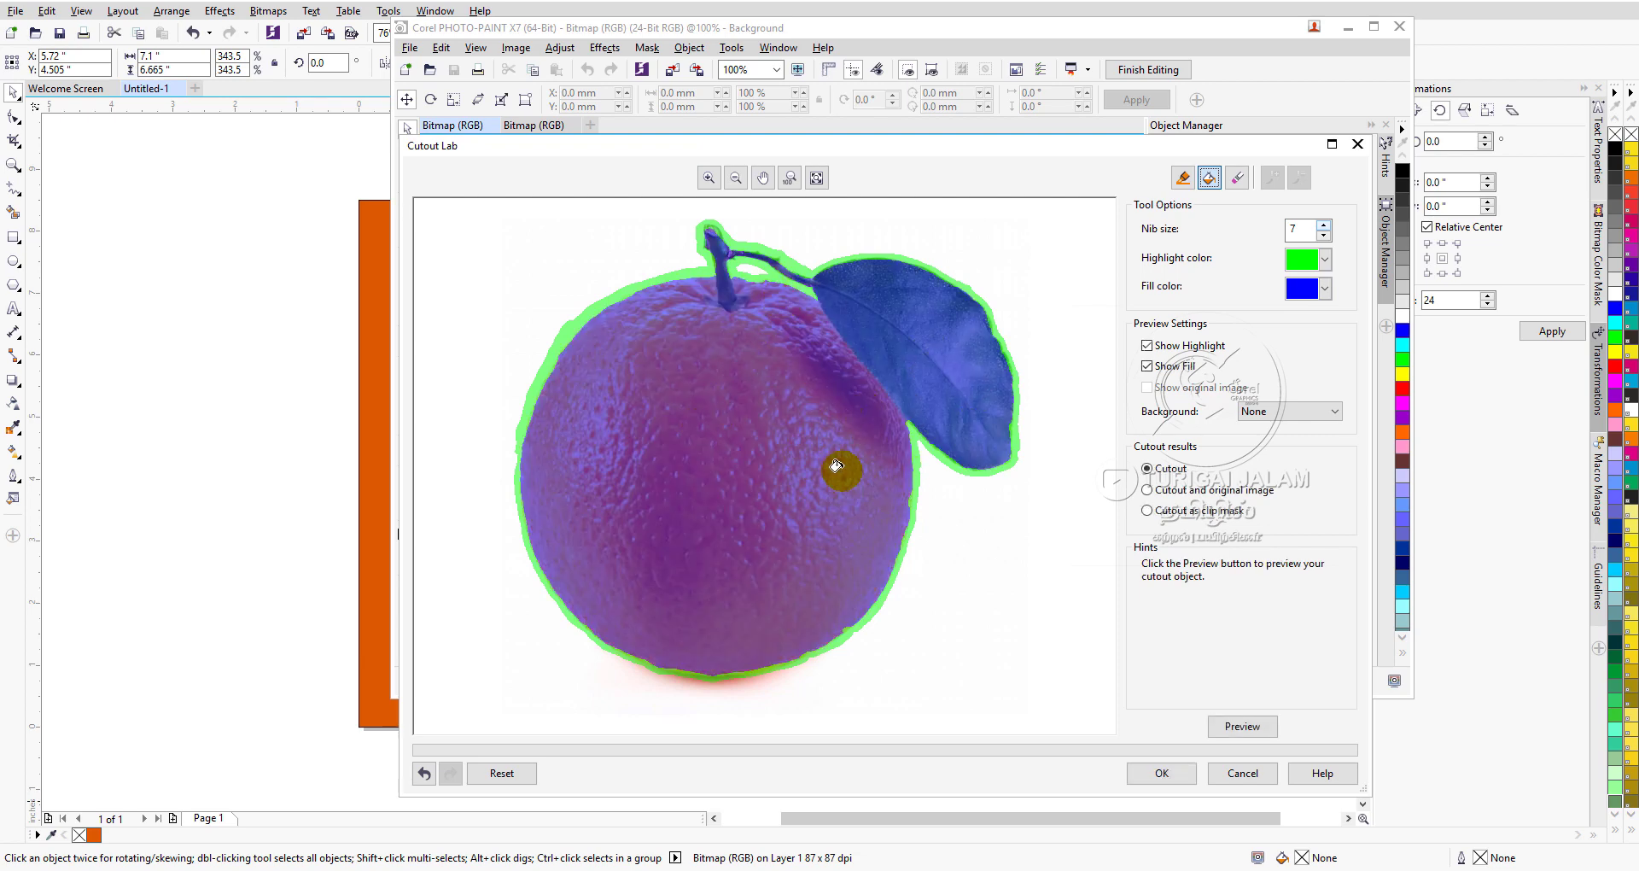
- Erase the excess highlight bumps overlapping the orange along its lower-right edge
scroll(849, 644, up, 3)
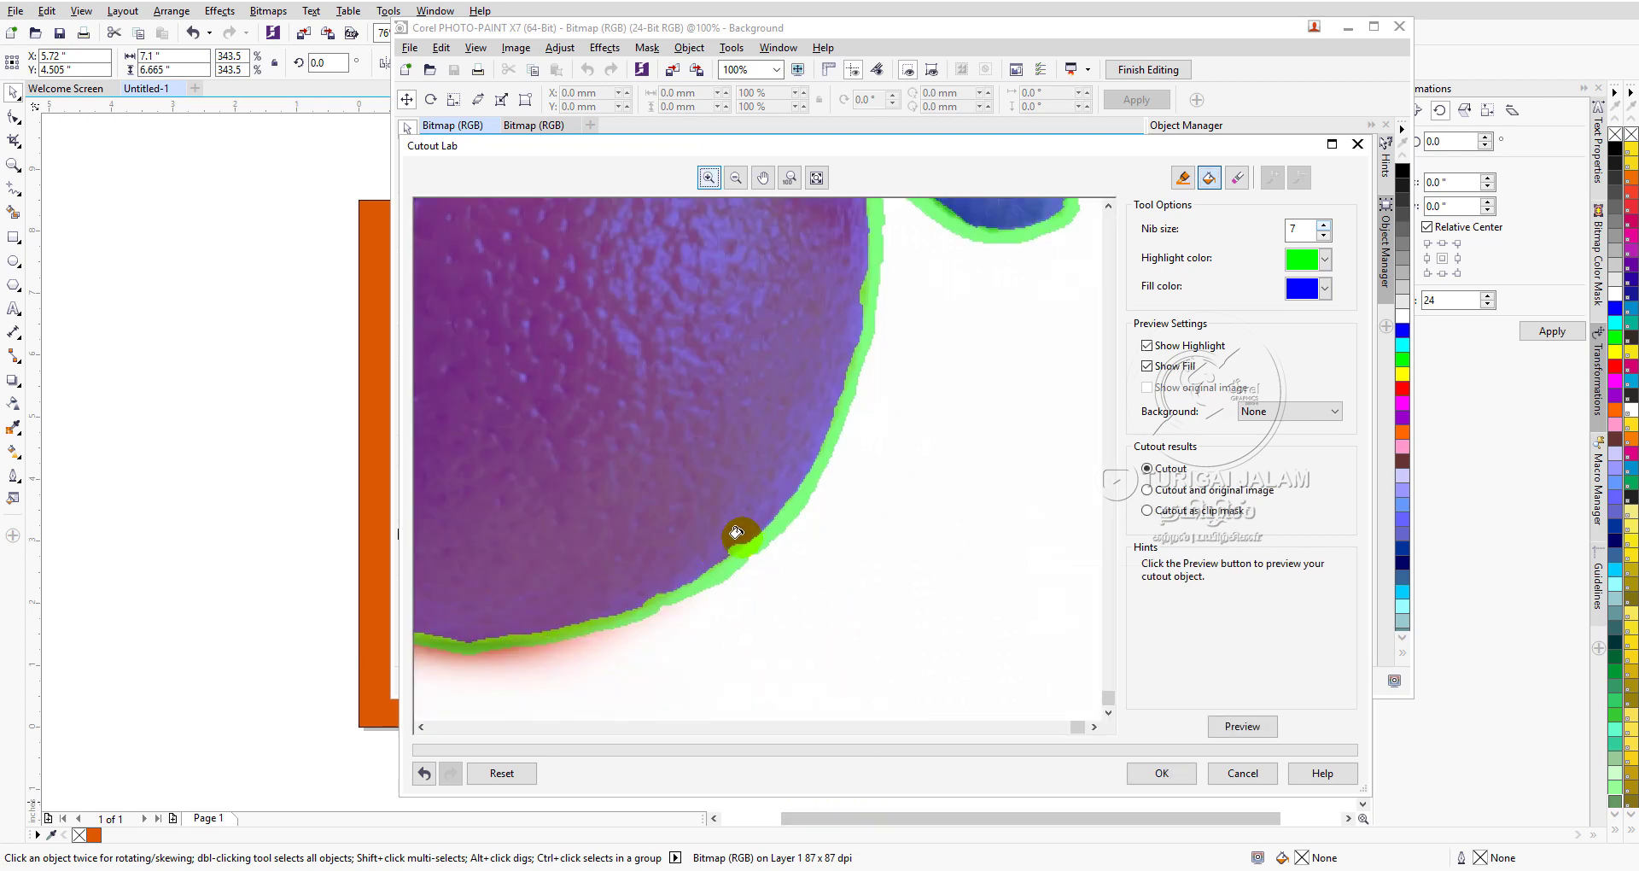
click(1233, 179)
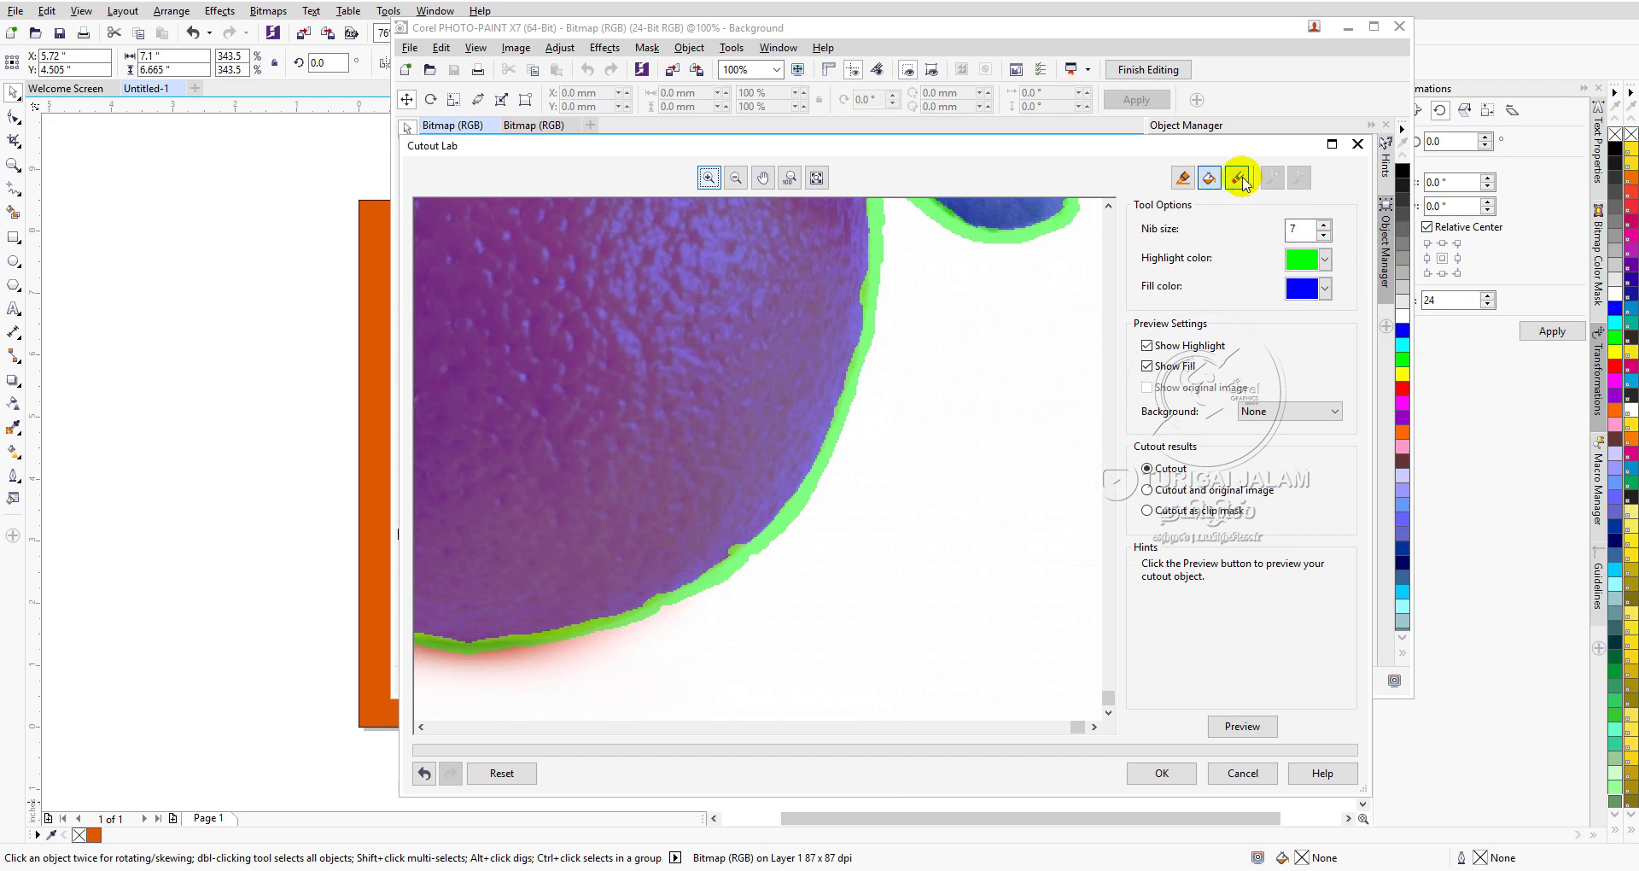
scroll(720, 523, up, 2)
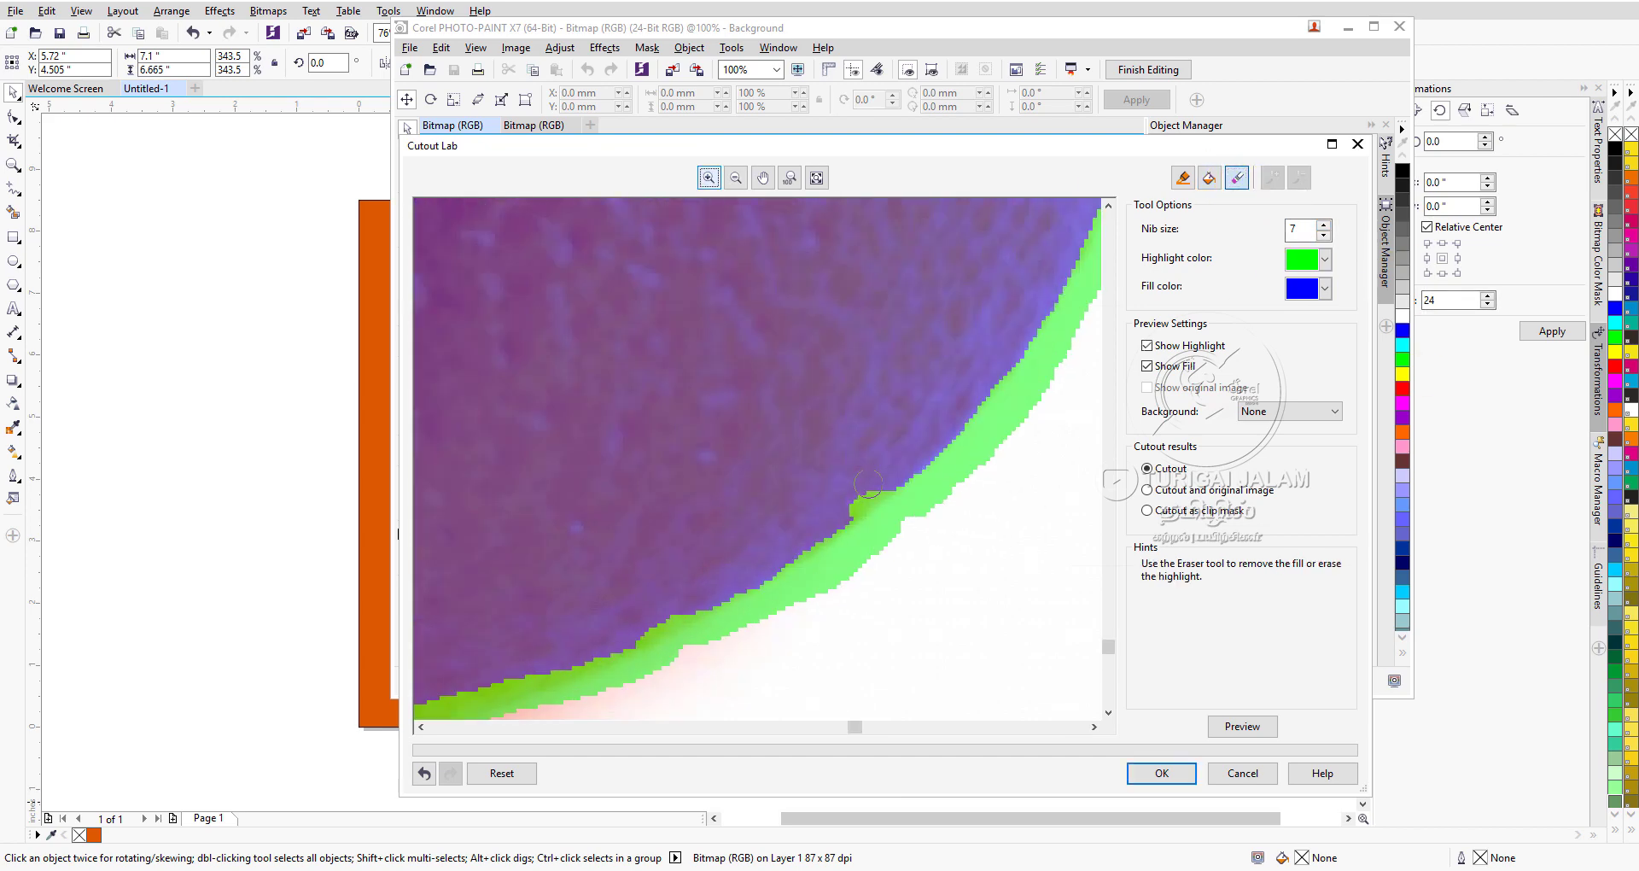
drag(882, 479, 838, 501)
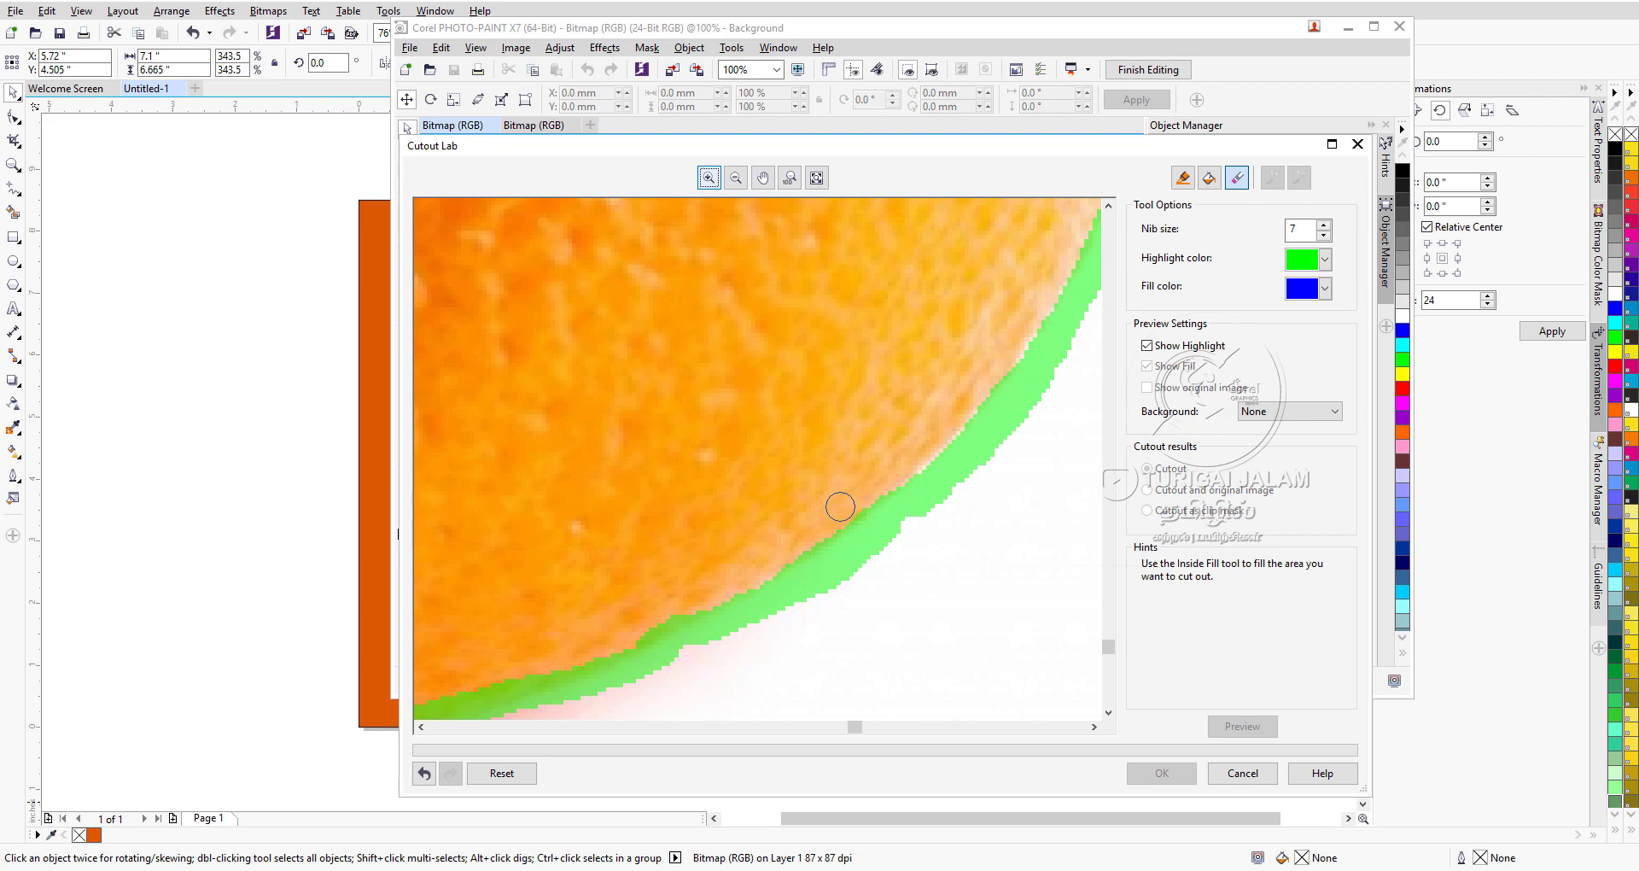
drag(707, 594, 637, 627)
scroll(625, 626, down, 2)
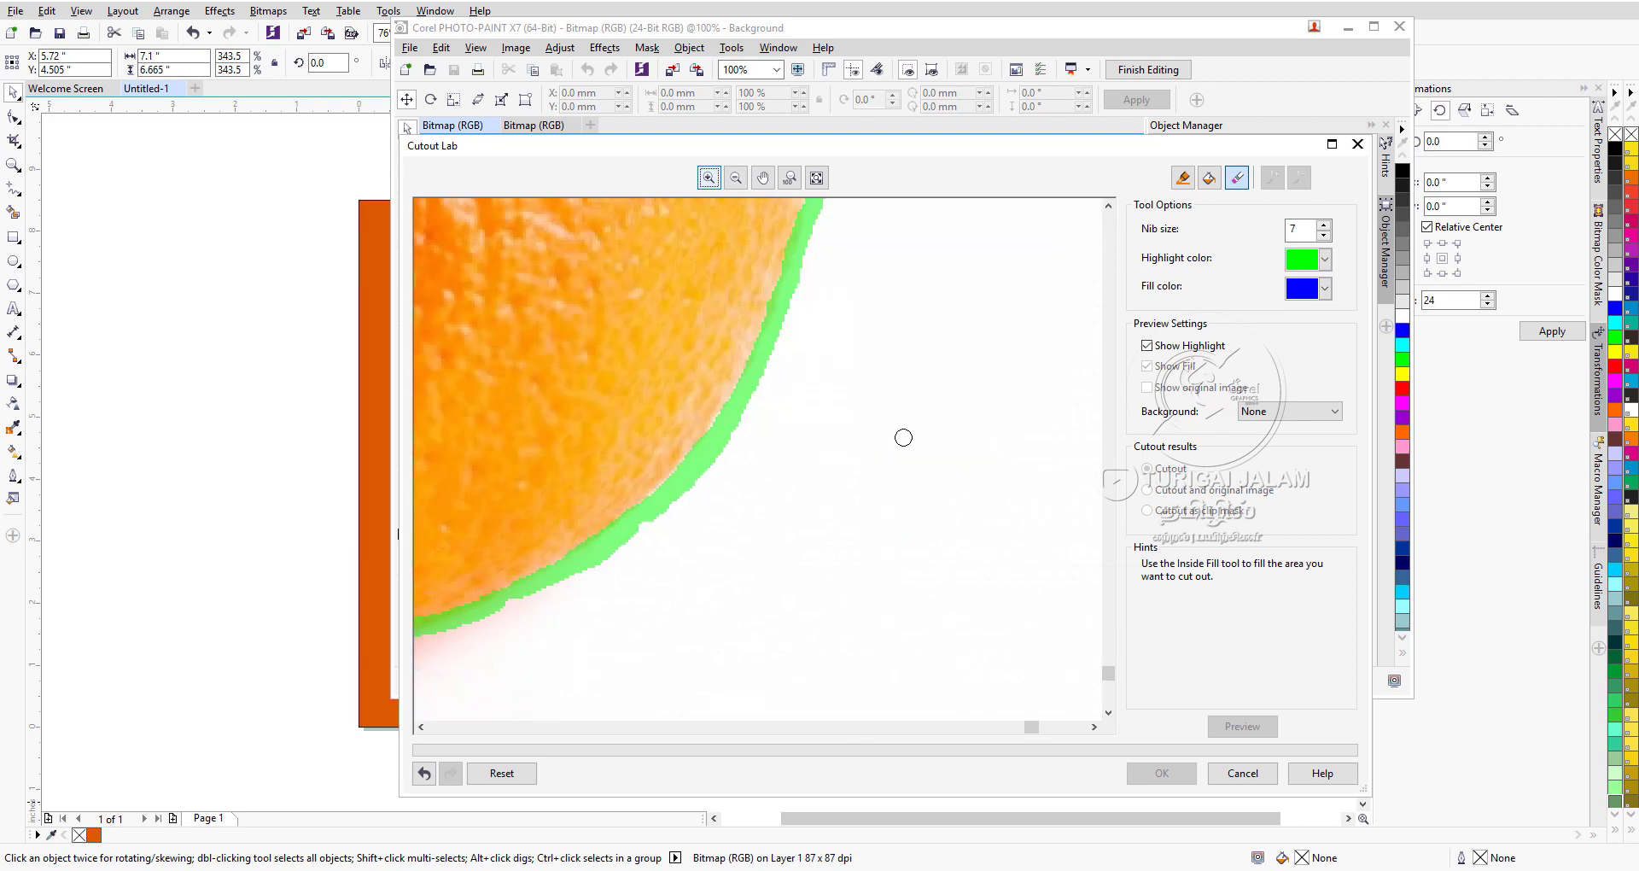
- Refill the area inside the corrected outline so the orange, stem and leaf are covered with the blue inside fill
click(421, 726)
click(1210, 177)
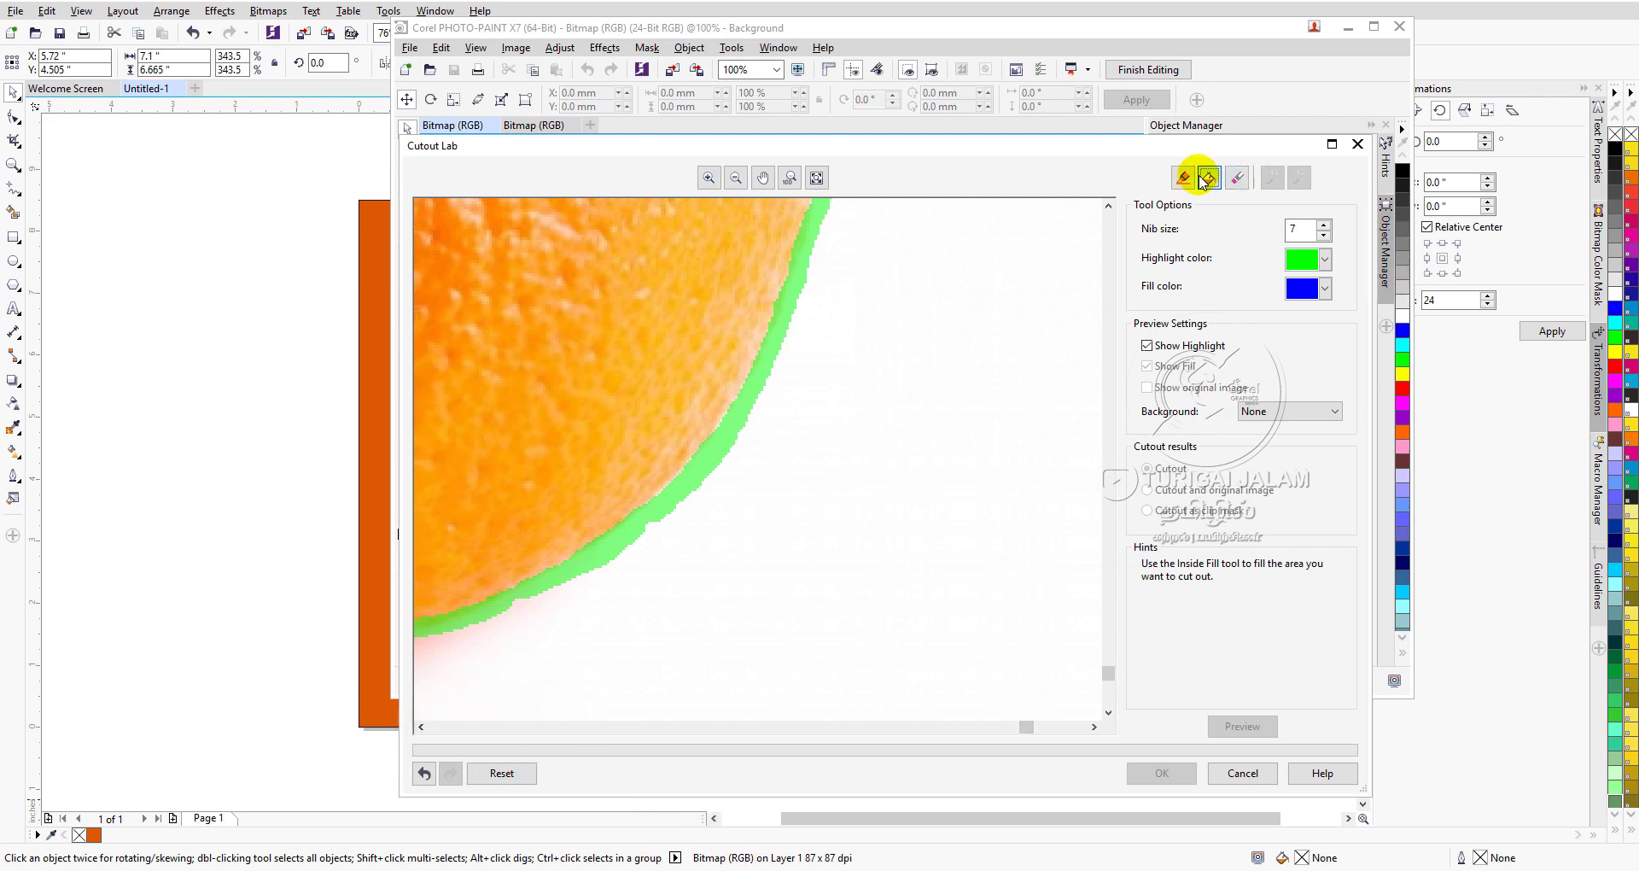
click(522, 266)
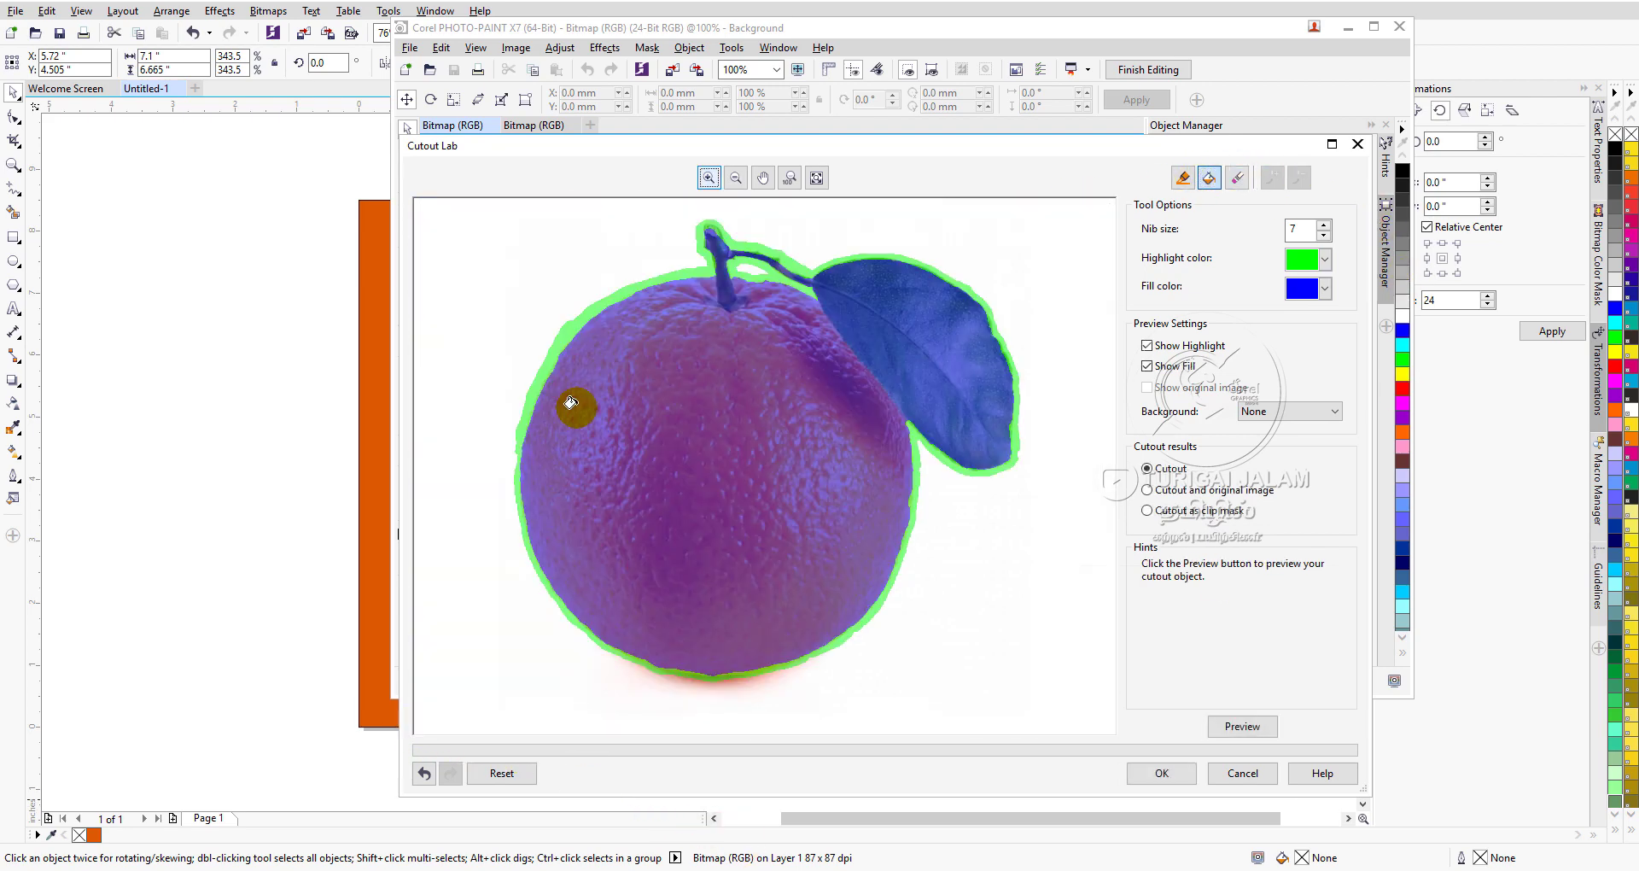
scroll(567, 399, down, 3)
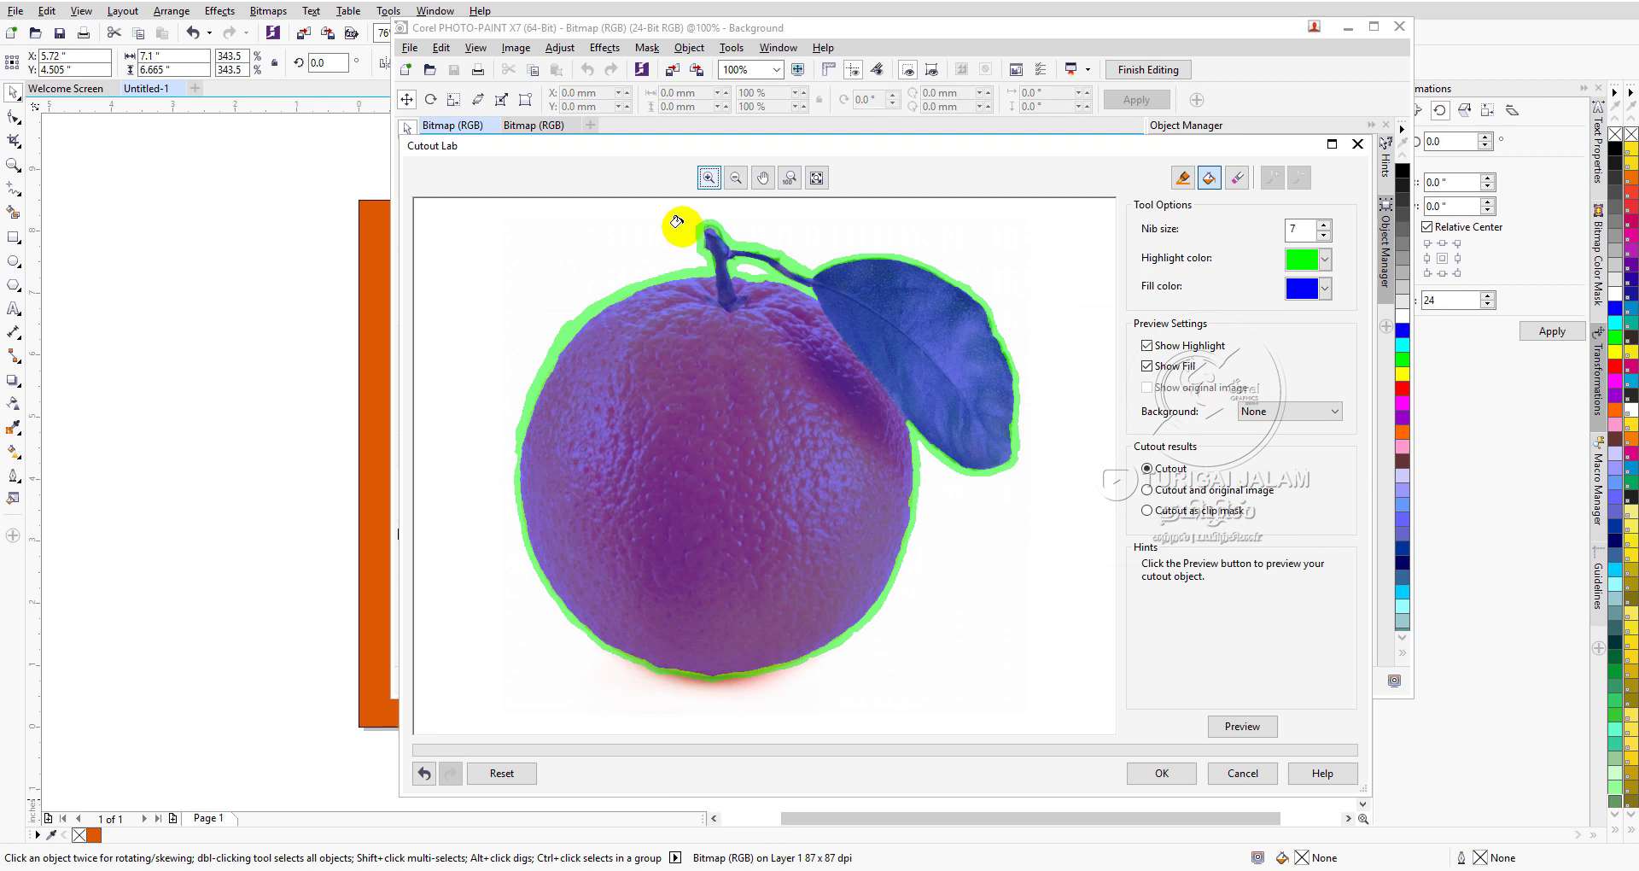
- Preview and accept the orange as a Cutout, and save the bitmap back to the CorelDRAW page
click(1242, 727)
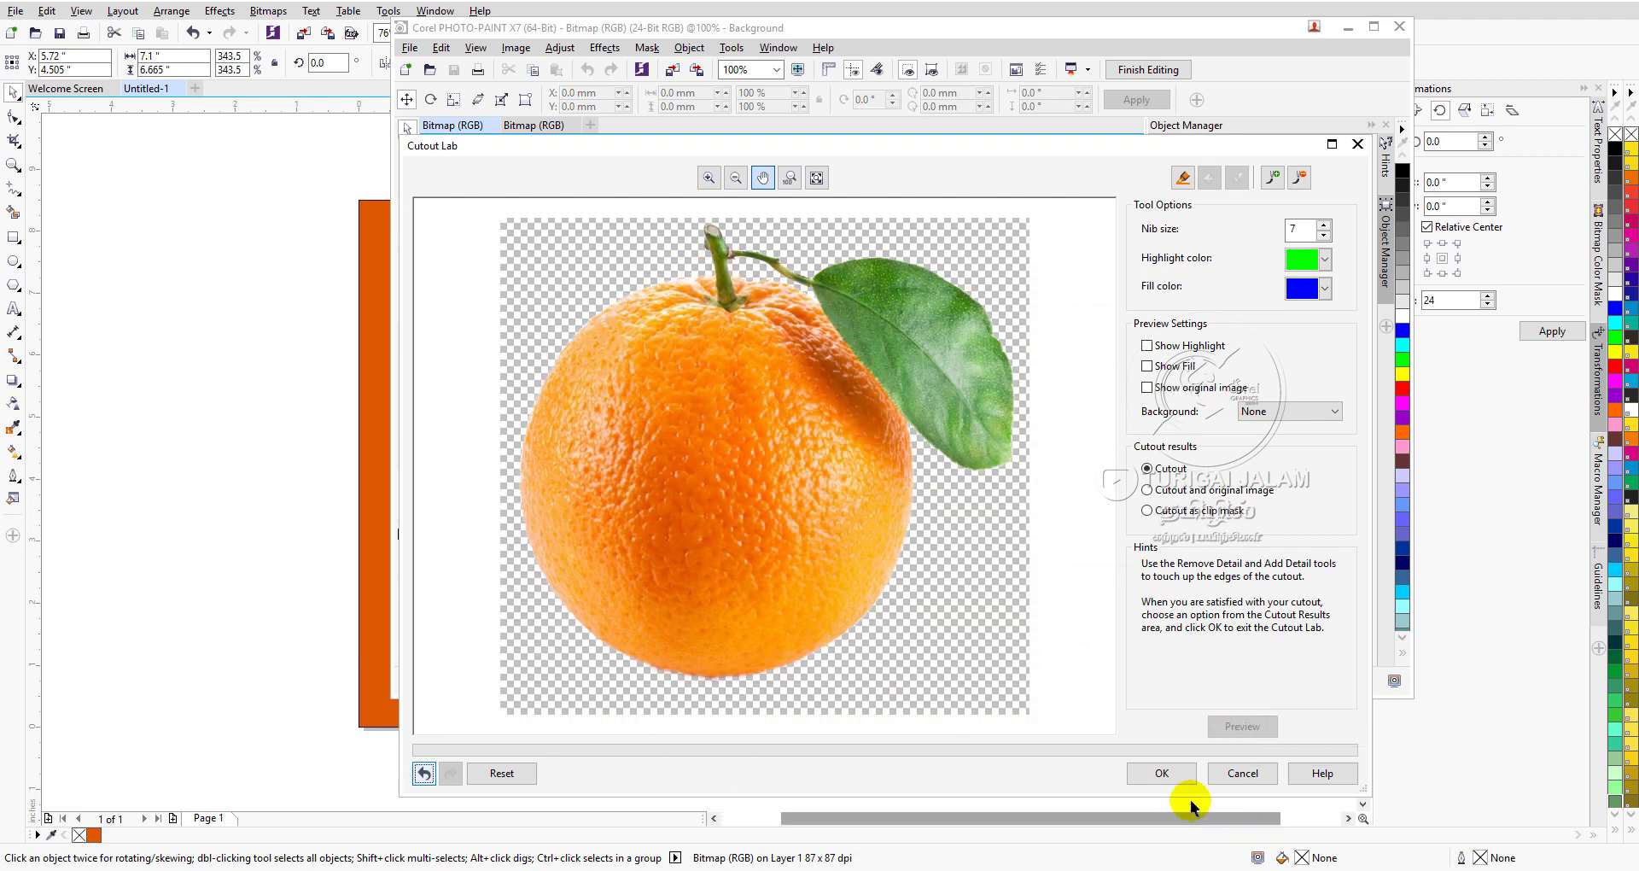
click(1158, 772)
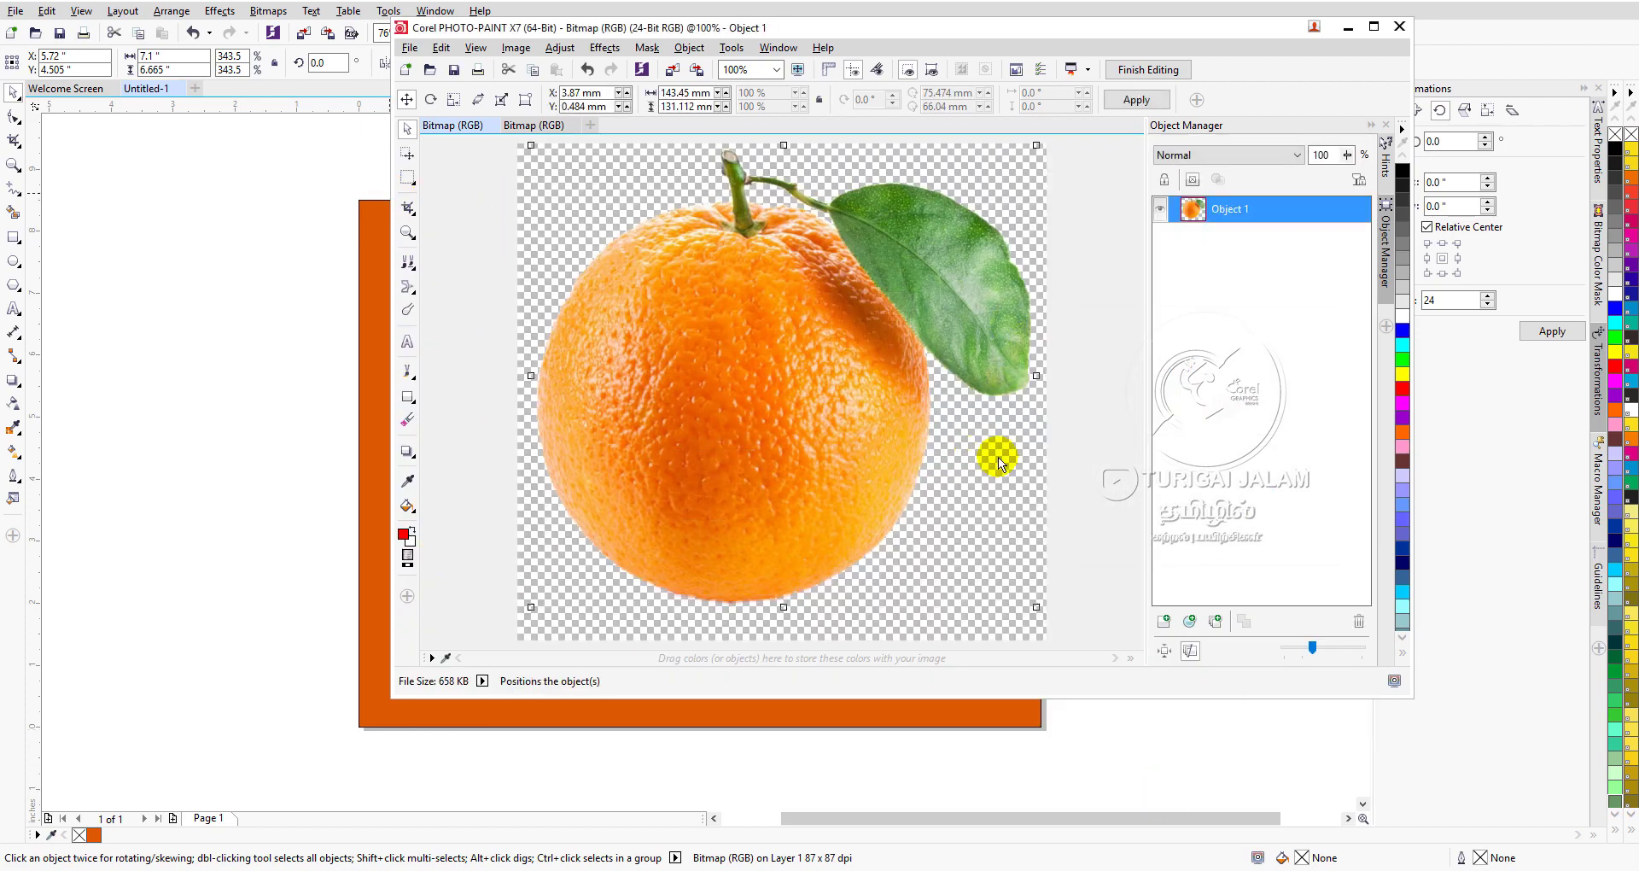
click(409, 48)
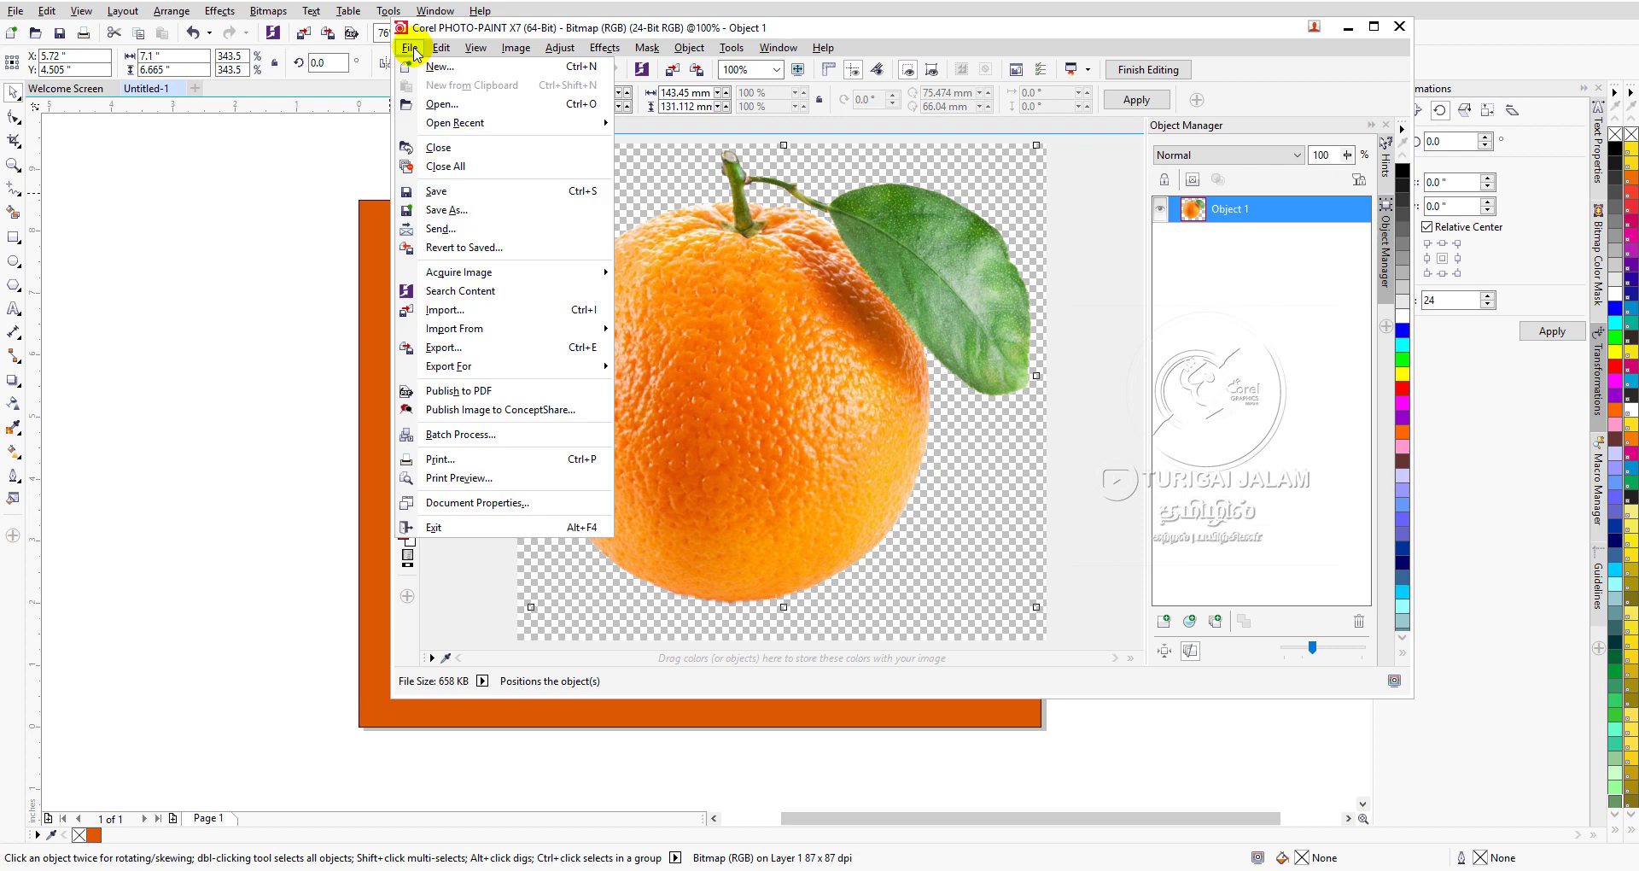
click(460, 198)
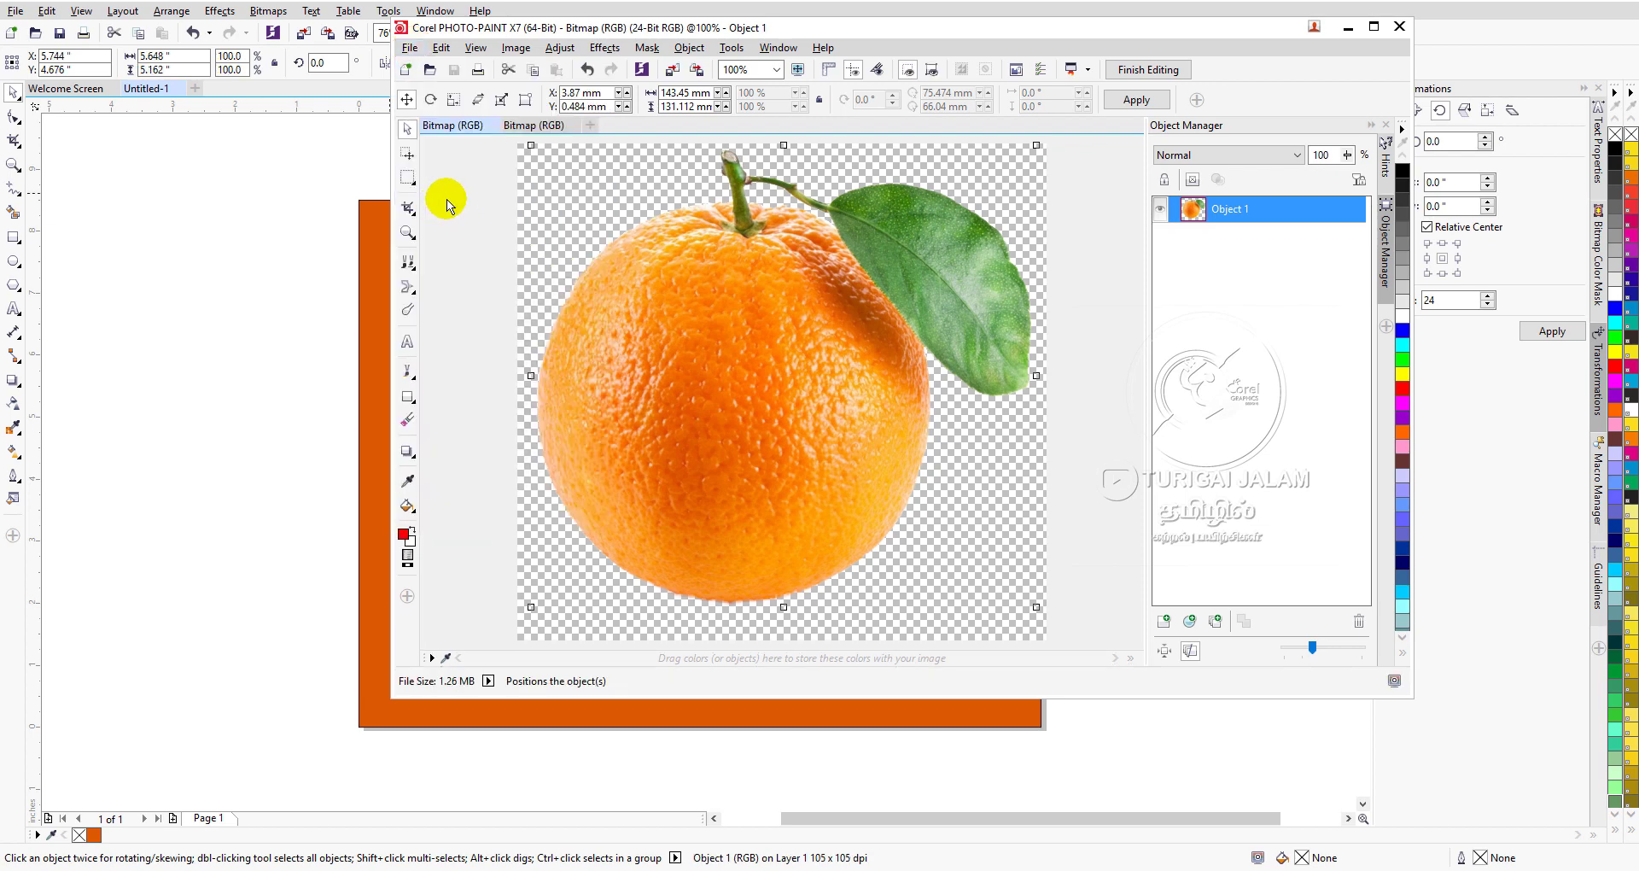
click(1347, 26)
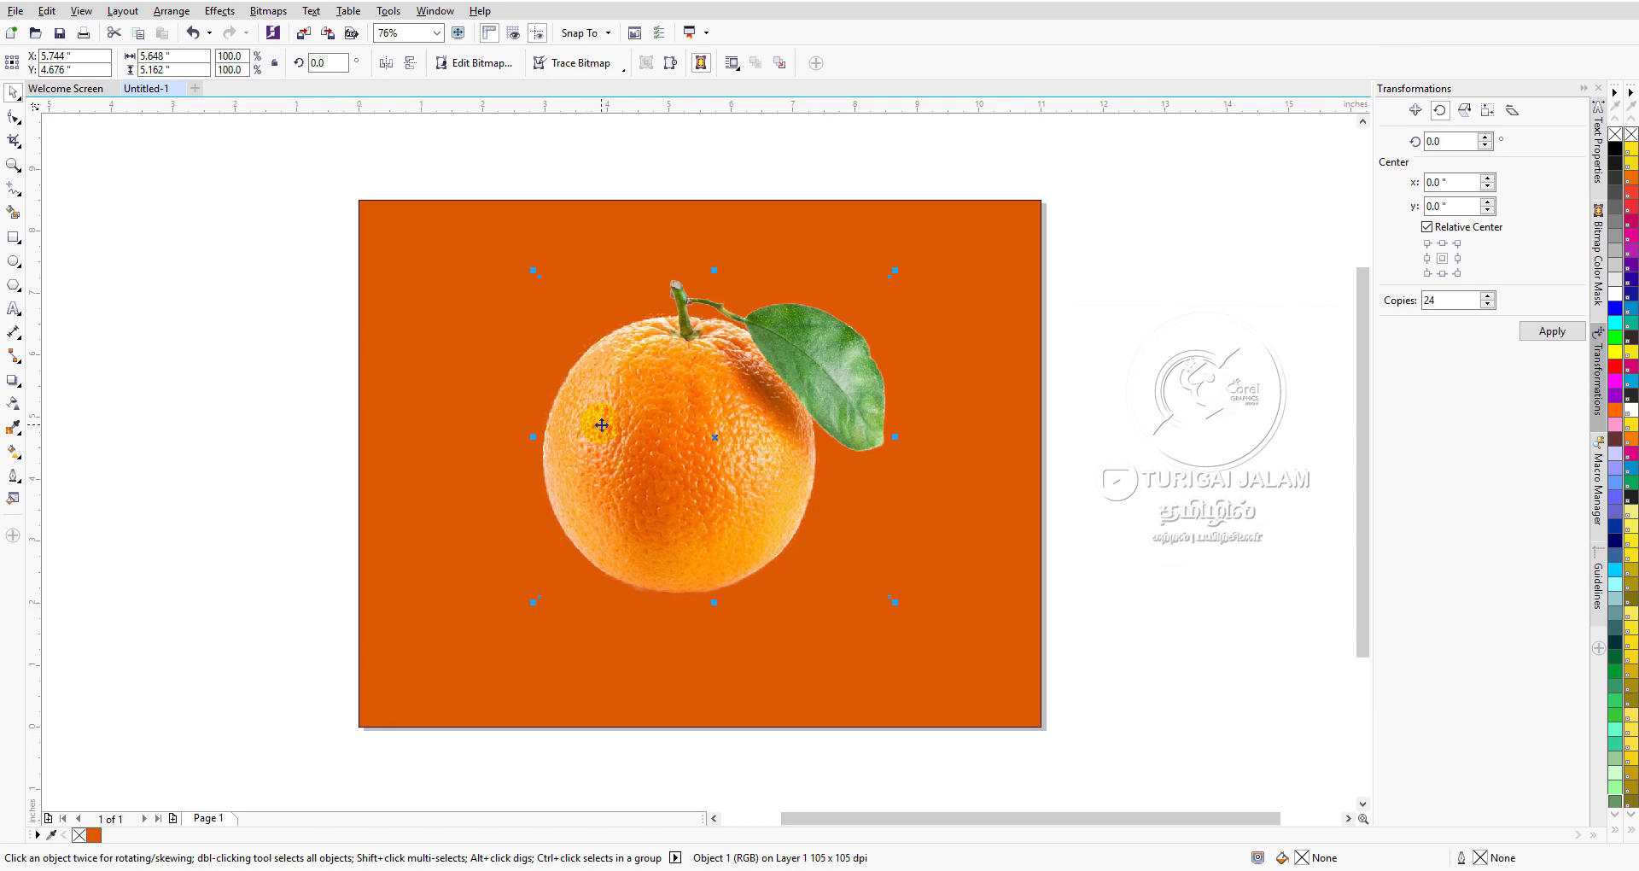
- Enlarge the orange cutout to about 8.15 by 7.45 inches and position it vertically centered against the page's right edge
scroll(695, 482, up, 2)
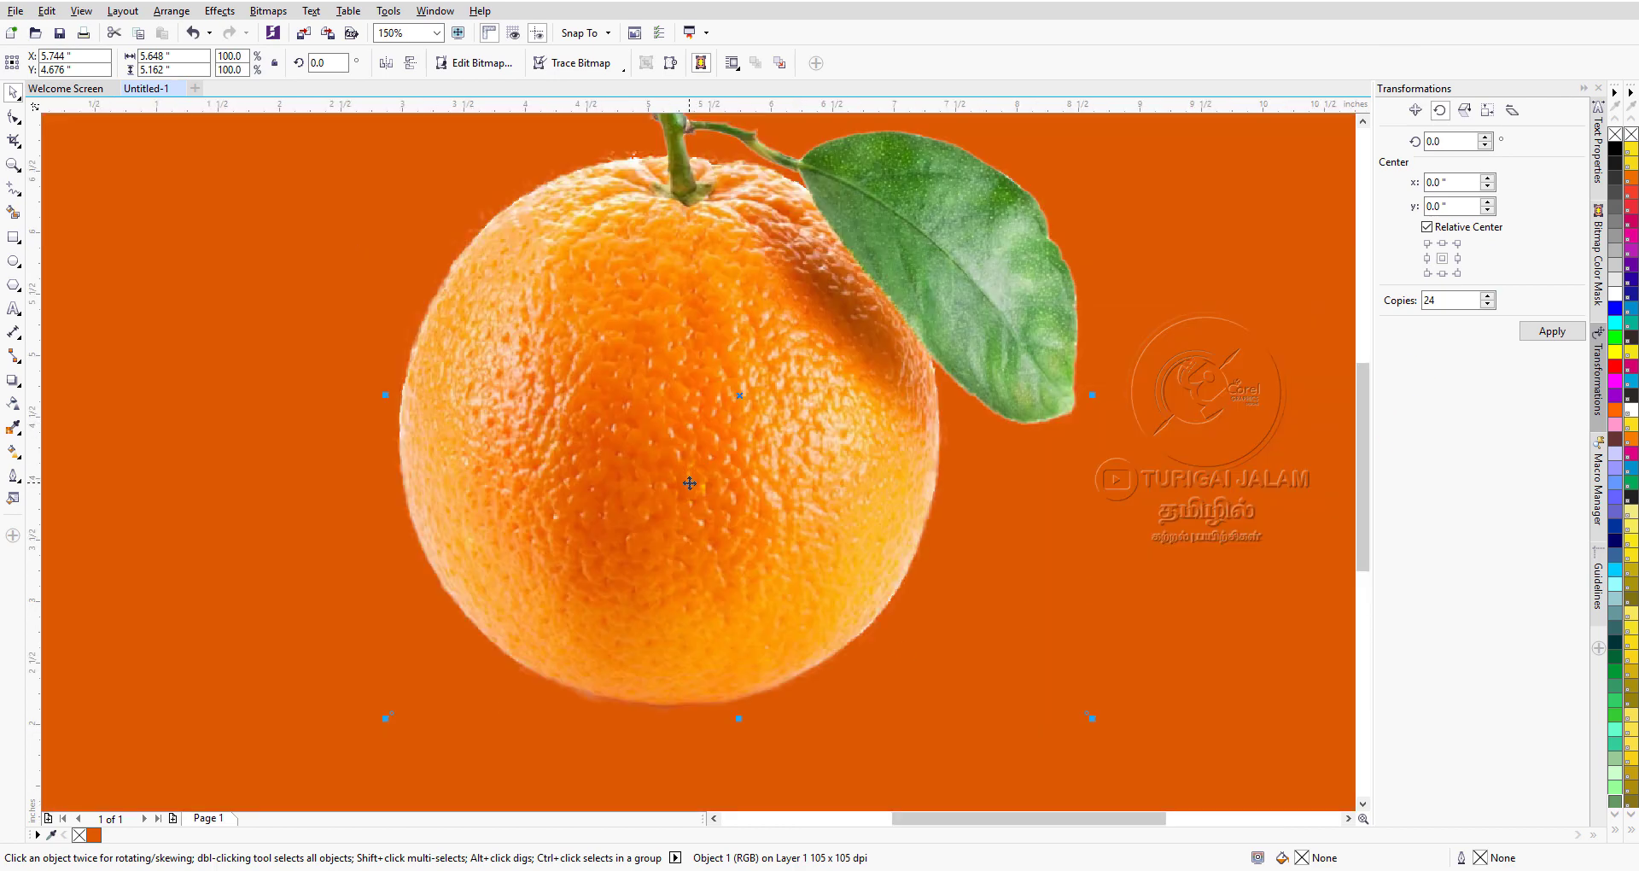
scroll(690, 484, down, 2)
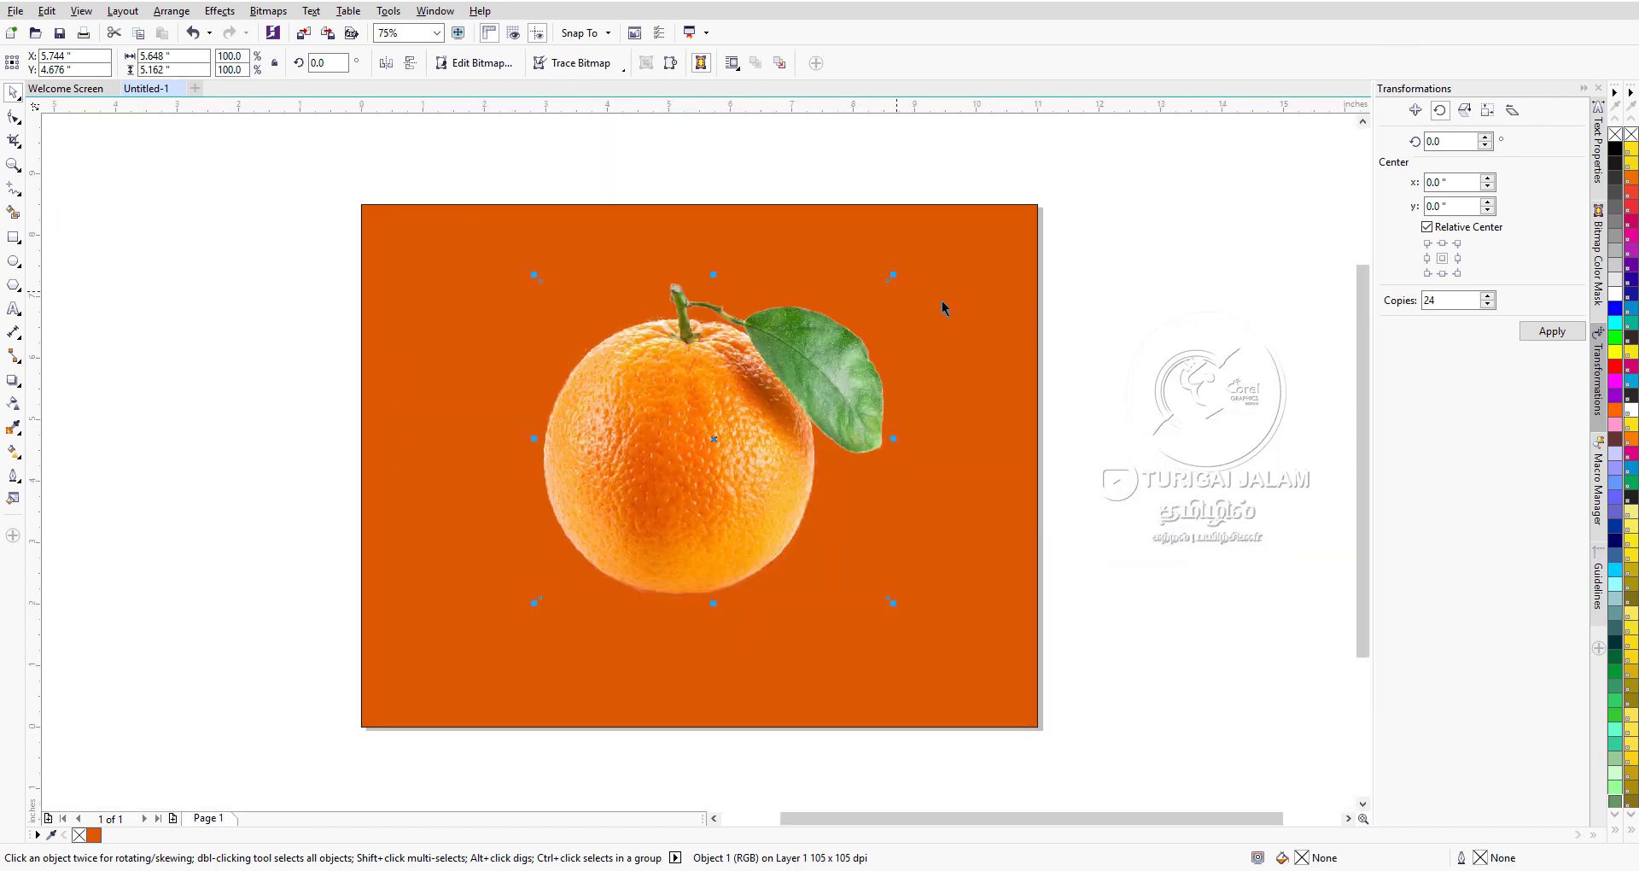
click(1145, 362)
click(796, 453)
drag(722, 503, 813, 592)
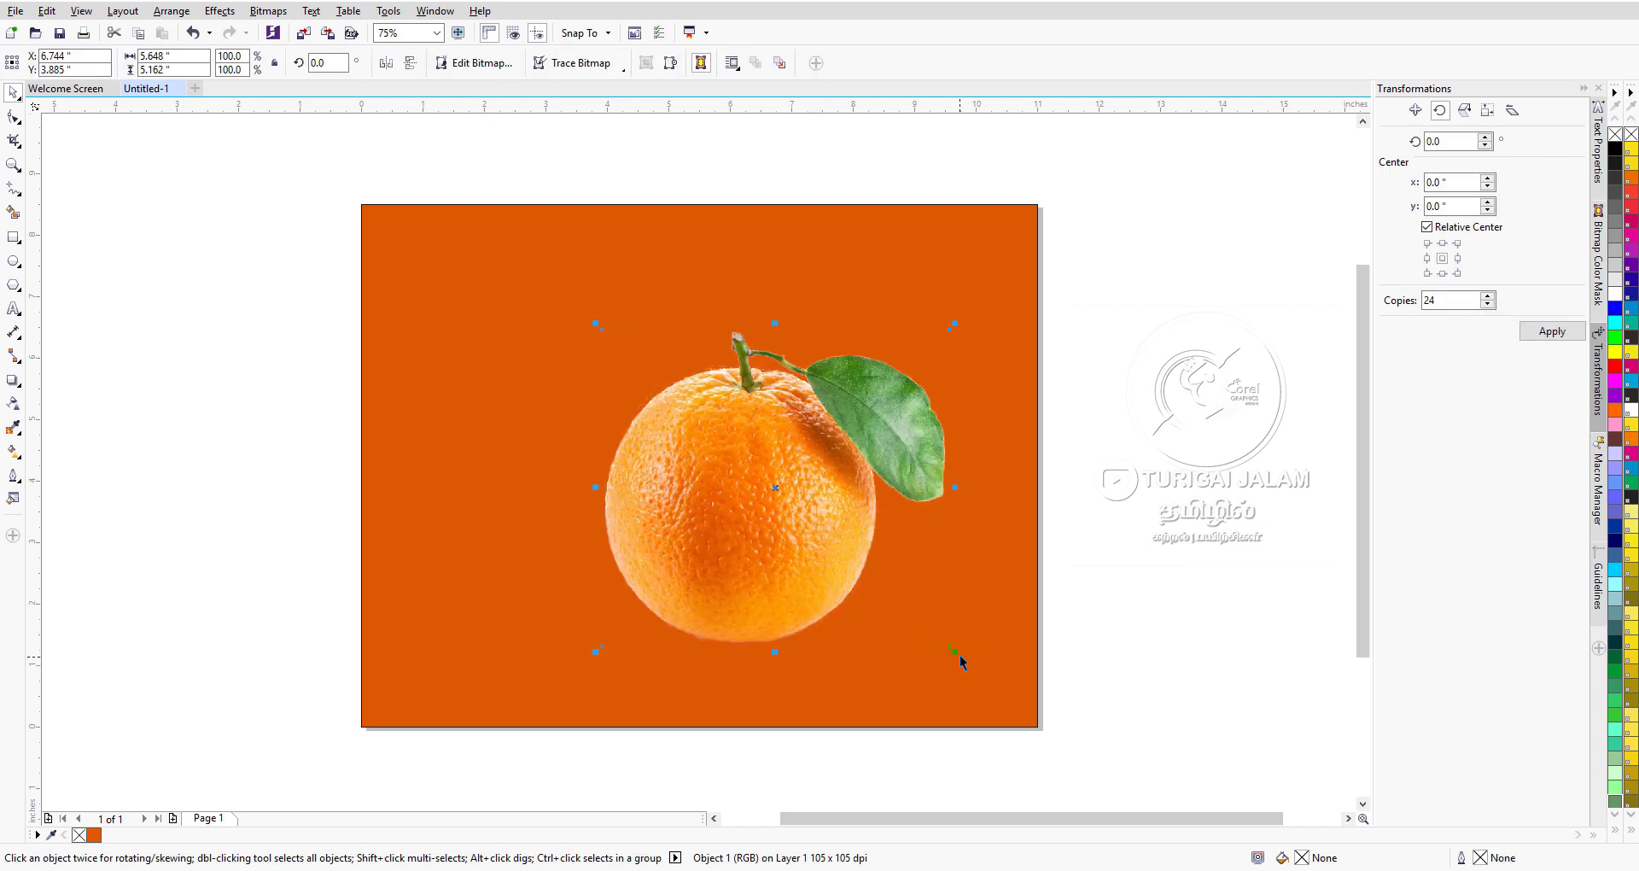
drag(954, 654, 1034, 724)
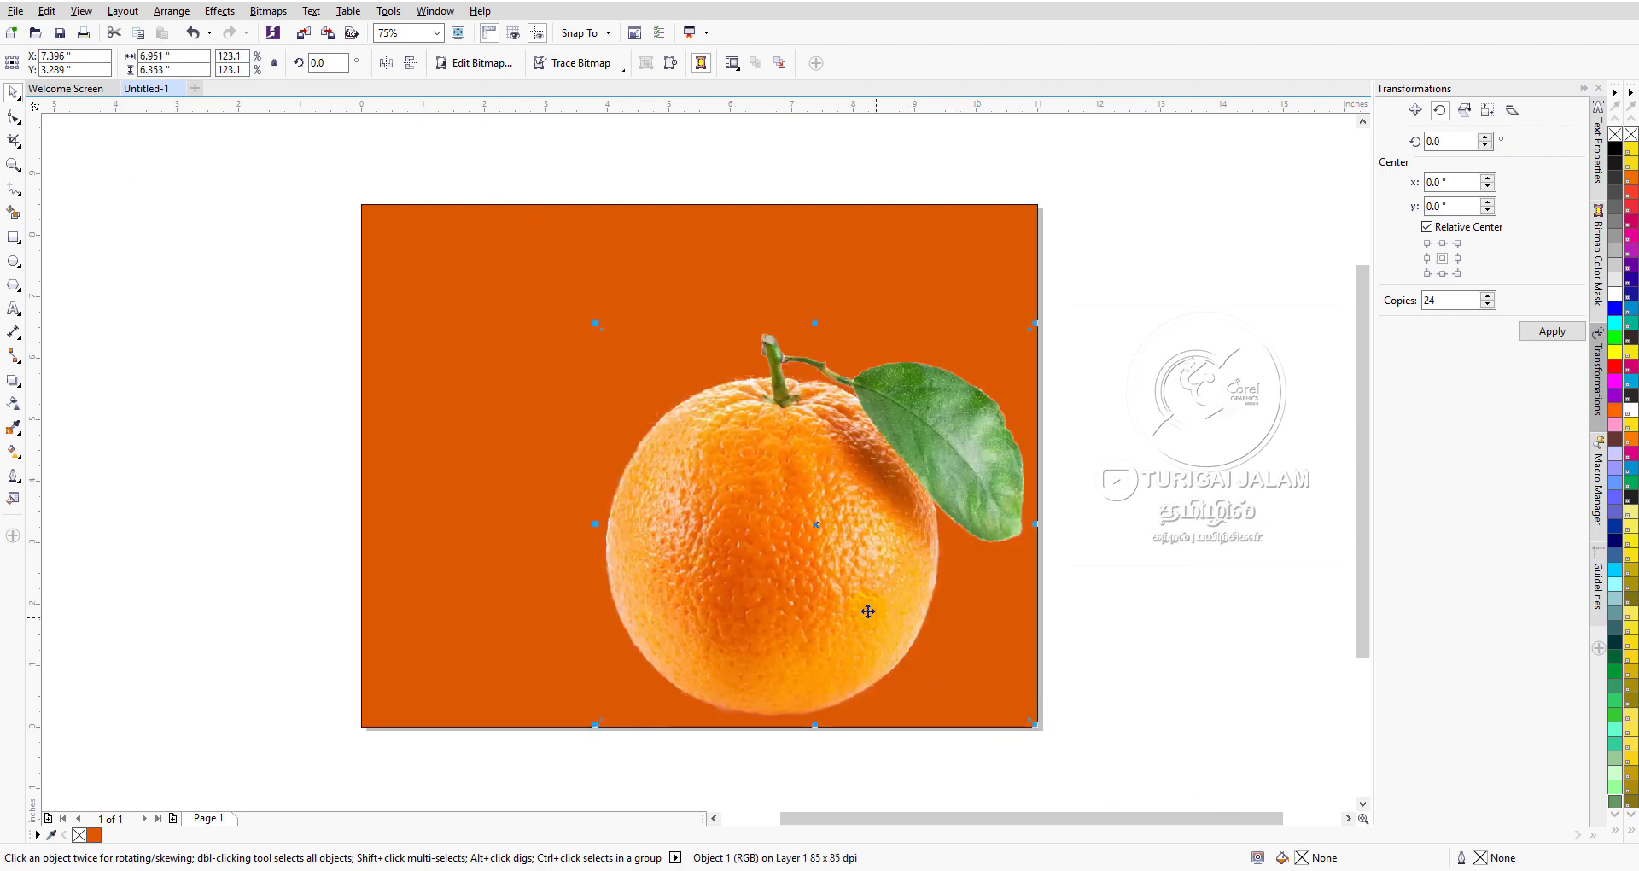
drag(595, 325, 522, 256)
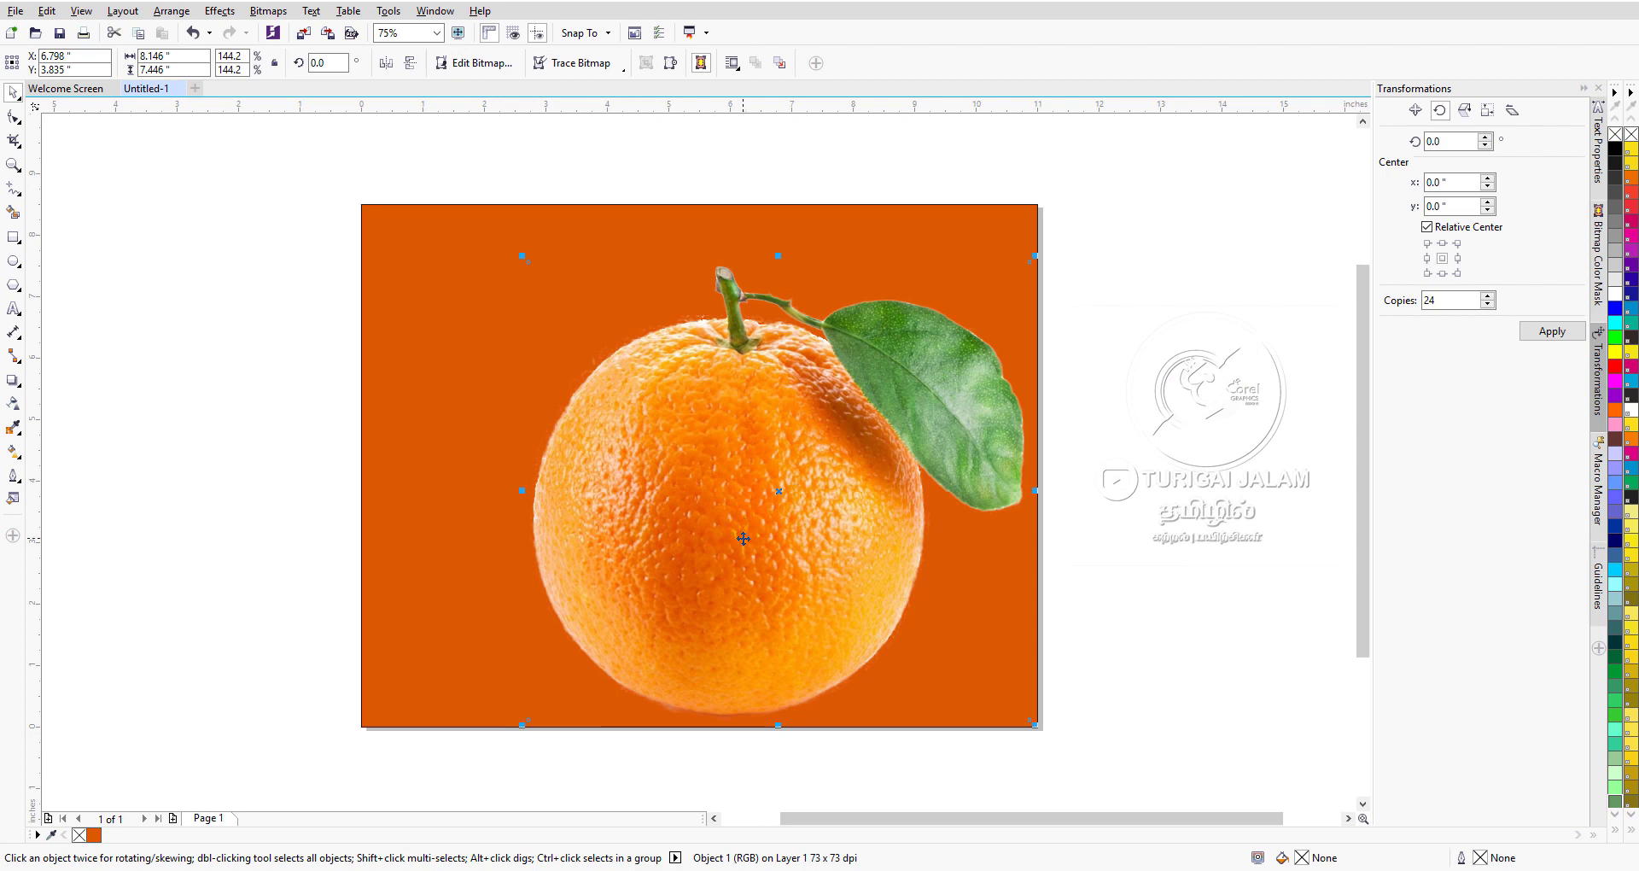
mouse_move(731, 566)
mouse_down()
mouse_move(799, 553)
mouse_move(704, 535)
mouse_move(733, 545)
mouse_up()
click(1100, 391)
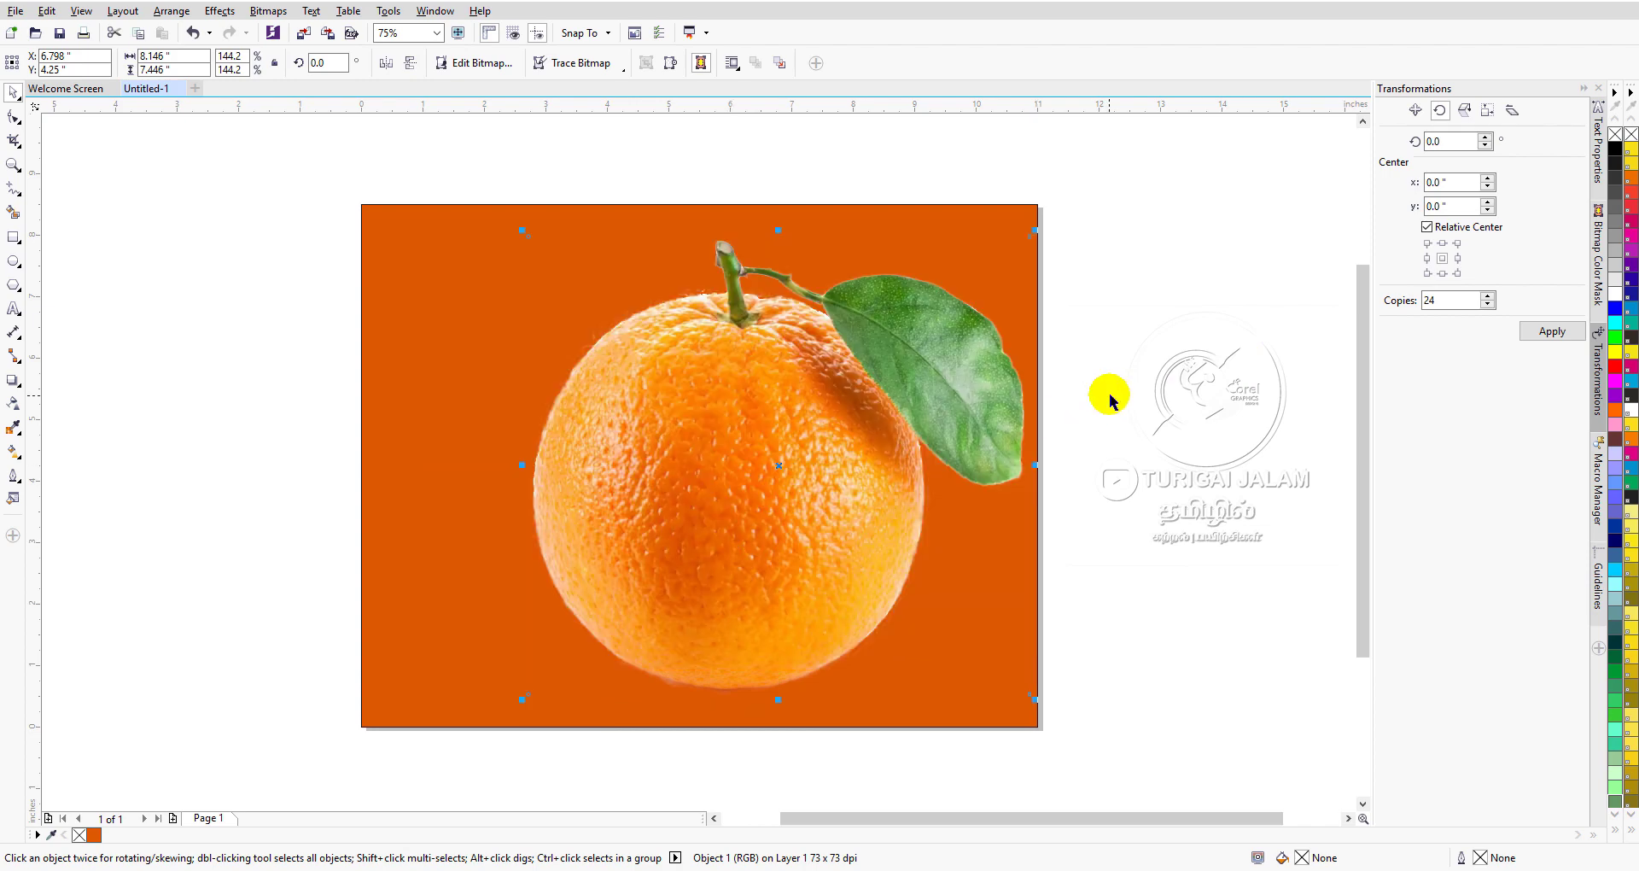
click(761, 525)
click(1186, 401)
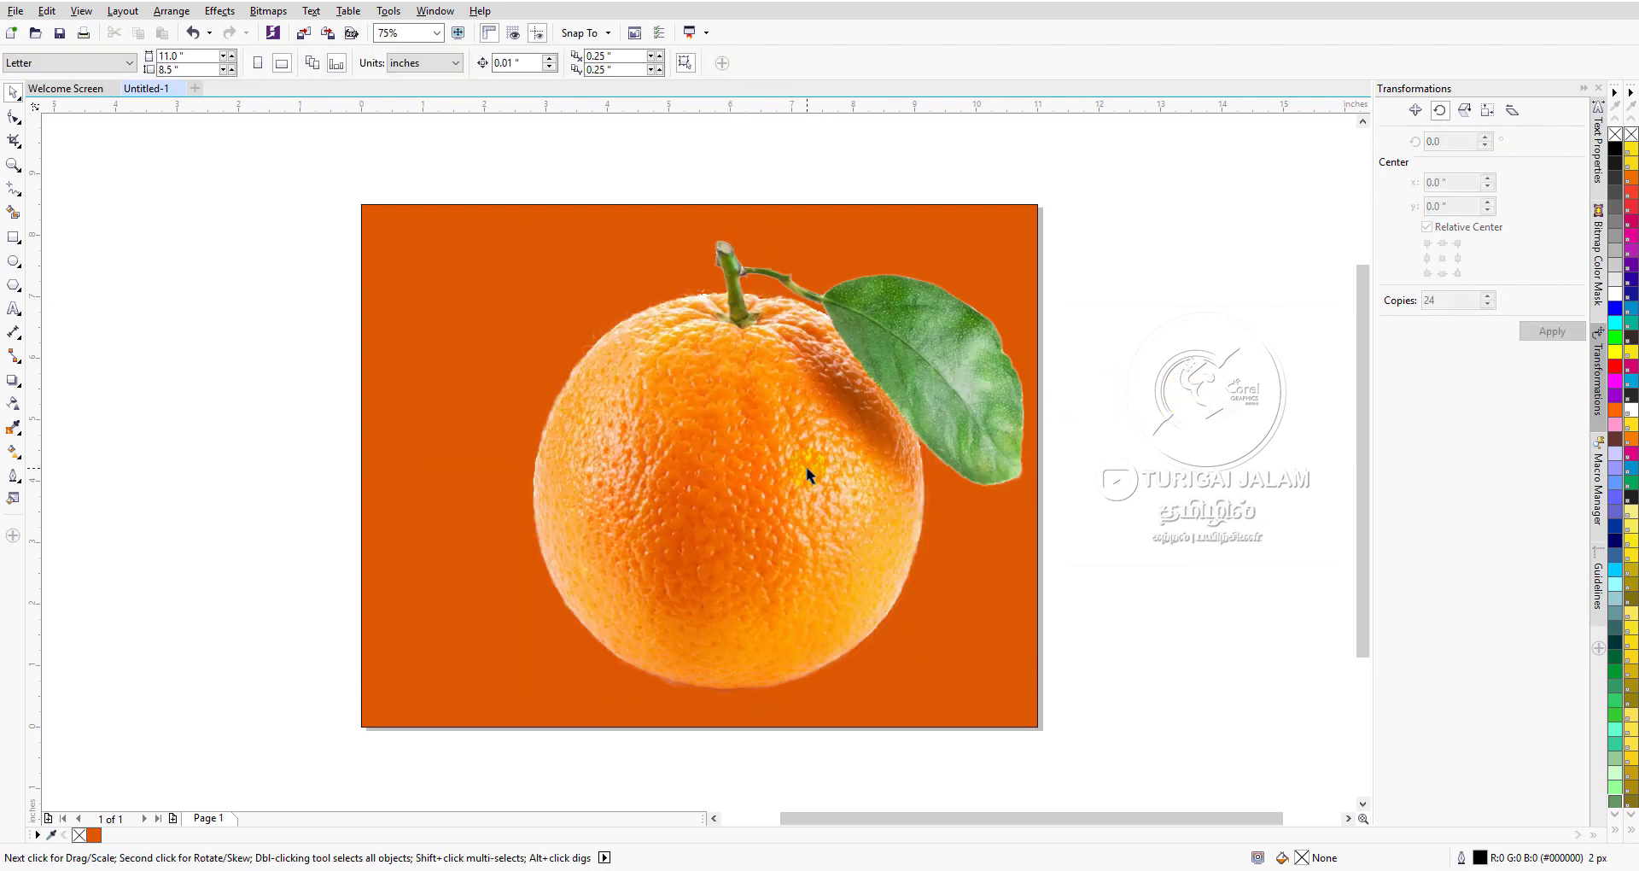
click(809, 472)
click(1131, 516)
click(756, 538)
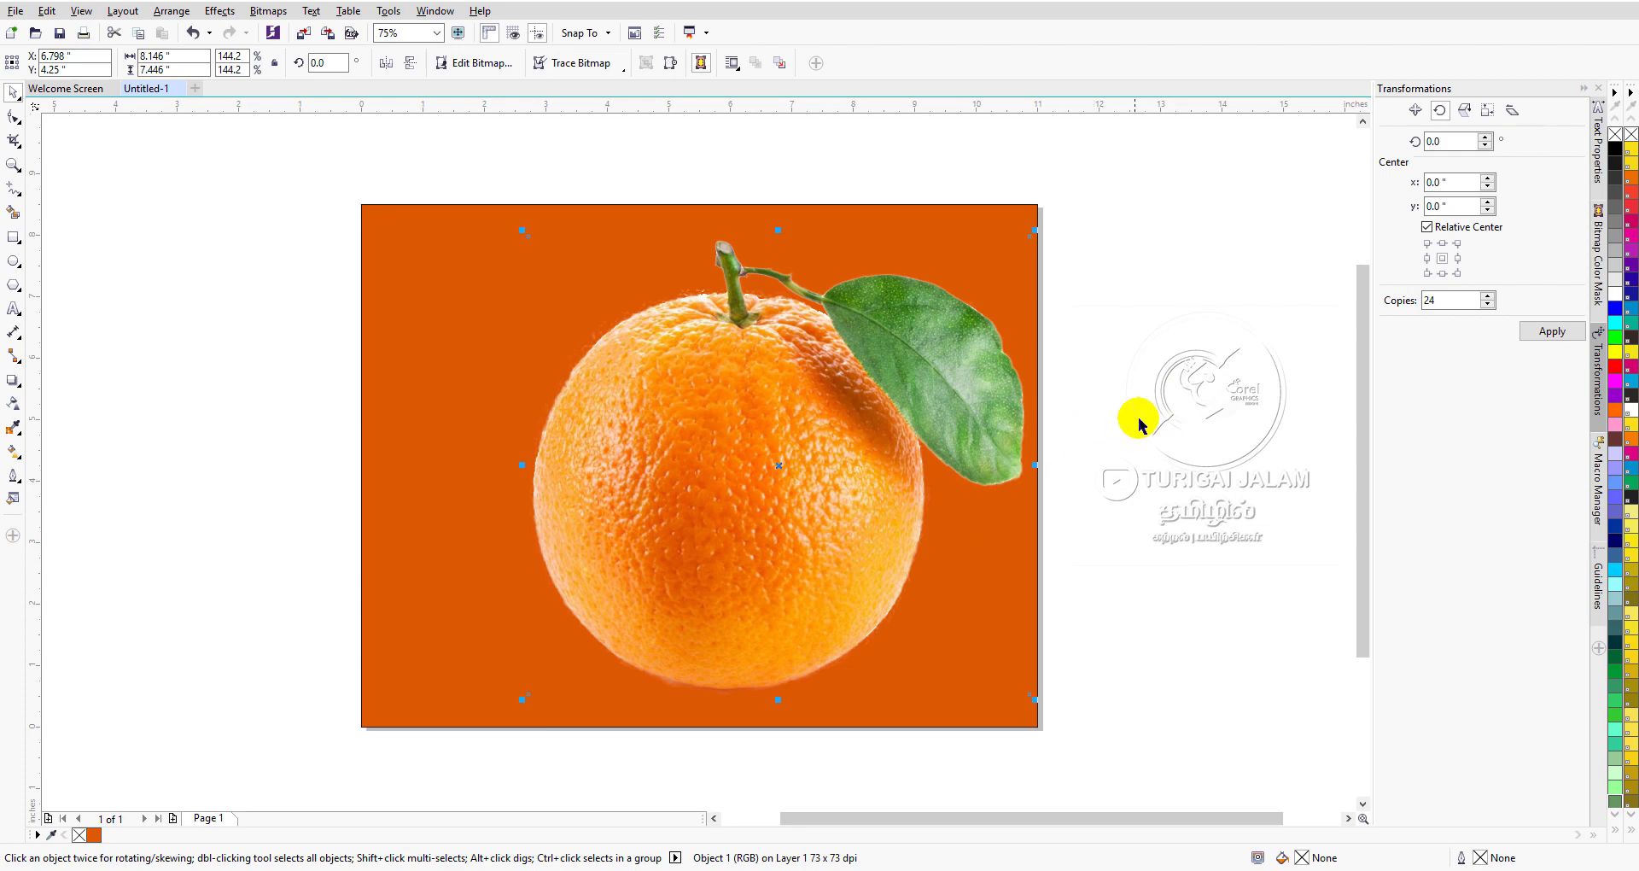
click(1138, 418)
click(759, 475)
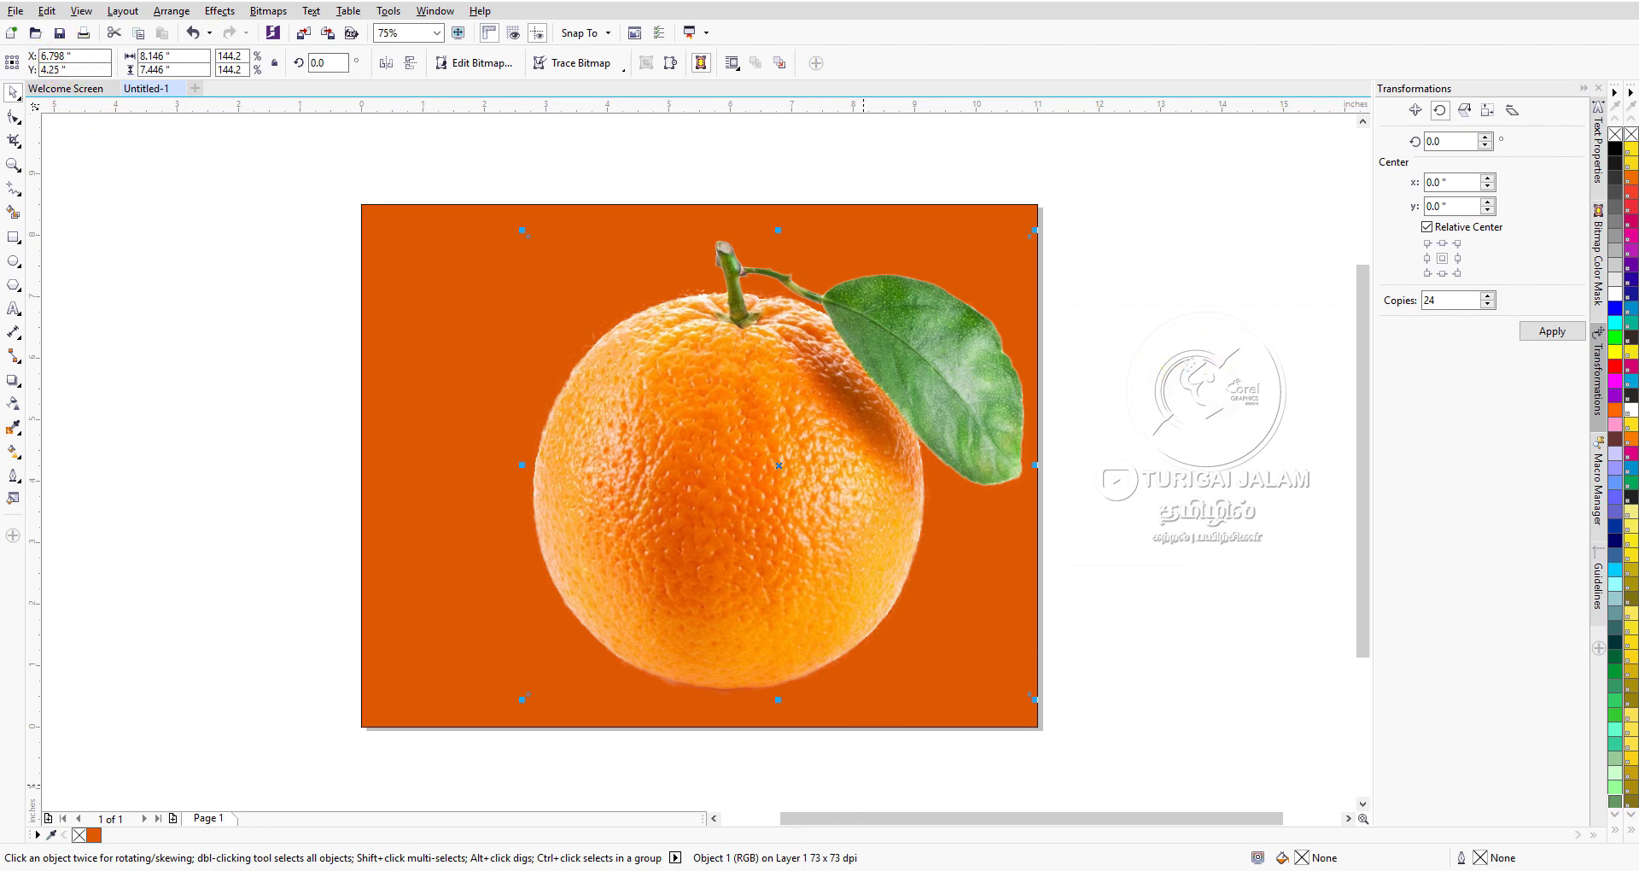
- Switch back to the PHOTO-PAINT window with the orange cutout
click(786, 815)
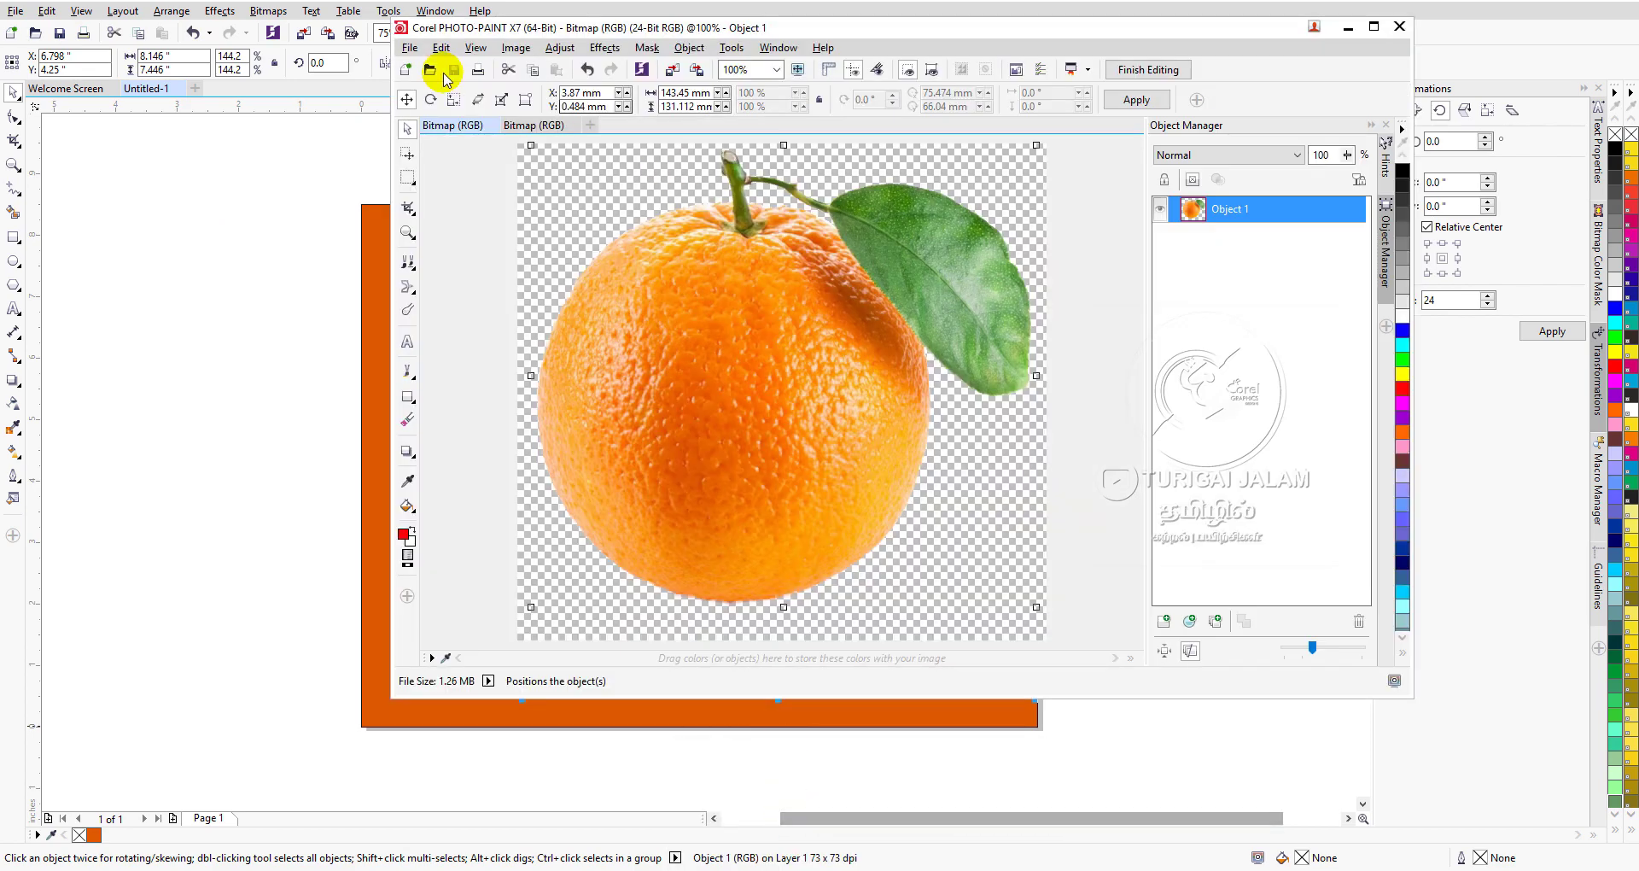